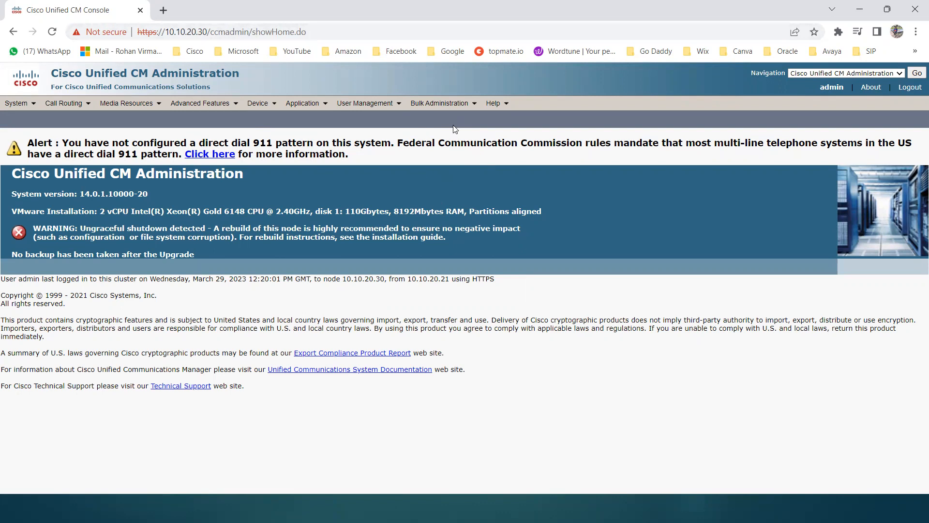
# List all bulk administration upload/download files and highlight the bat.xlt entry and its BAT Excel CSV Tool function type.
pyautogui.moveTo(438, 107)
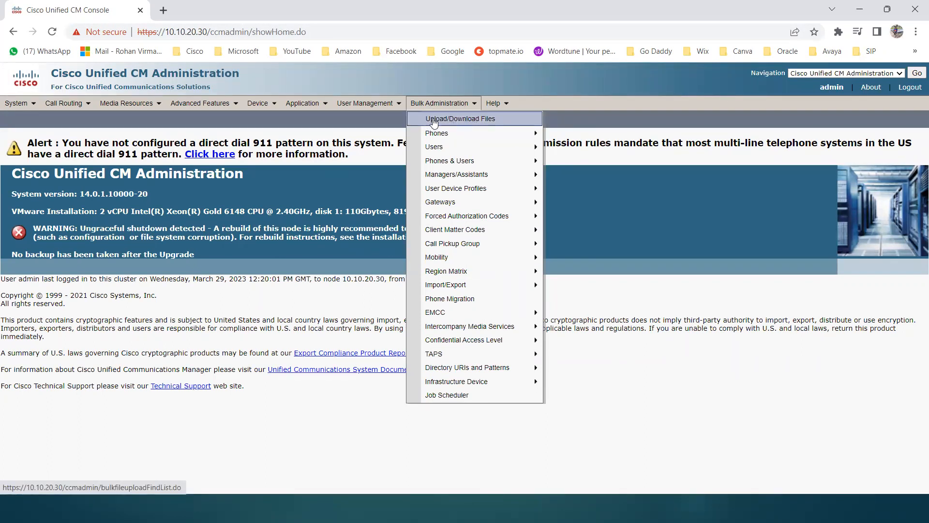
pyautogui.click(482, 122)
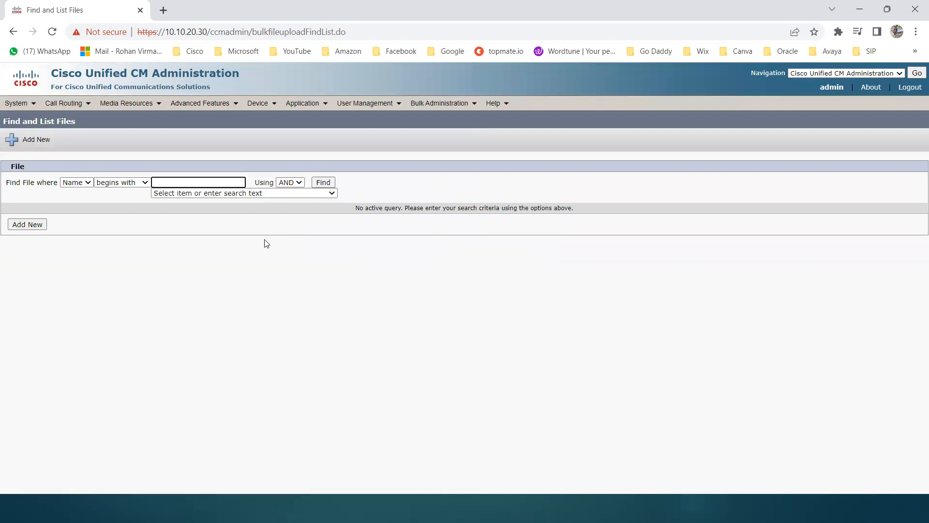
pyautogui.click(326, 187)
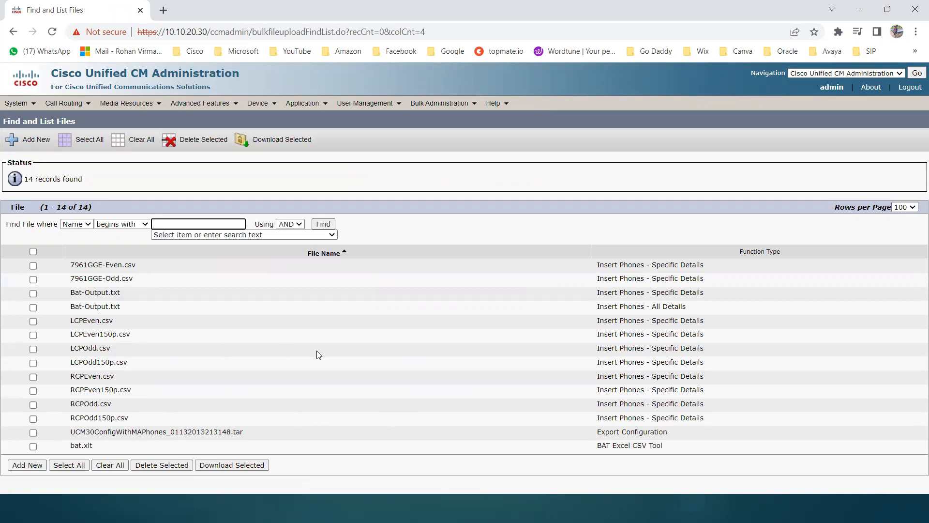
pyautogui.moveTo(100, 446); pyautogui.dragTo(72, 446)
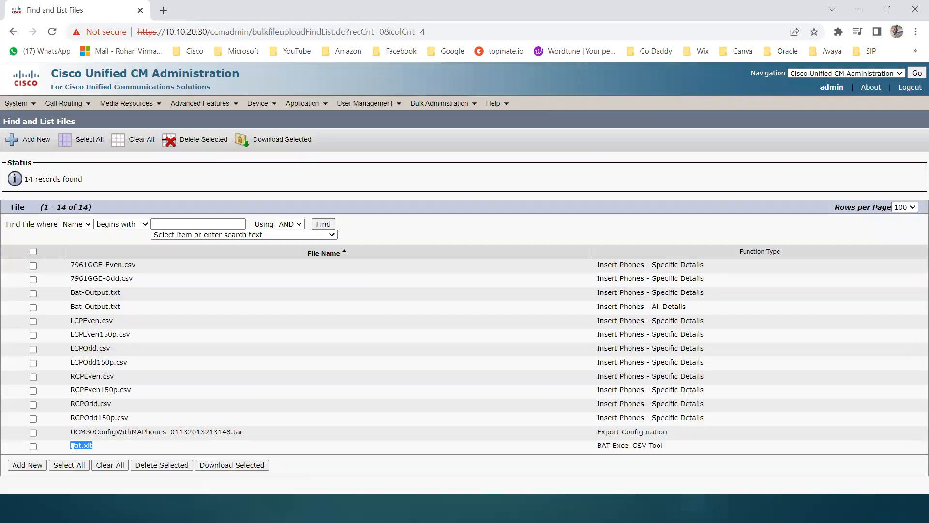
pyautogui.moveTo(676, 446); pyautogui.dragTo(596, 444)
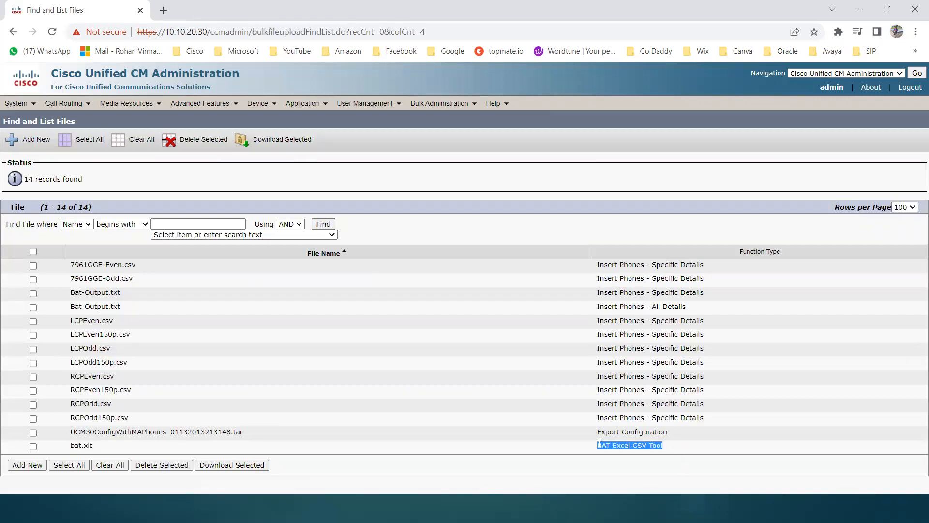
pyautogui.click(695, 446)
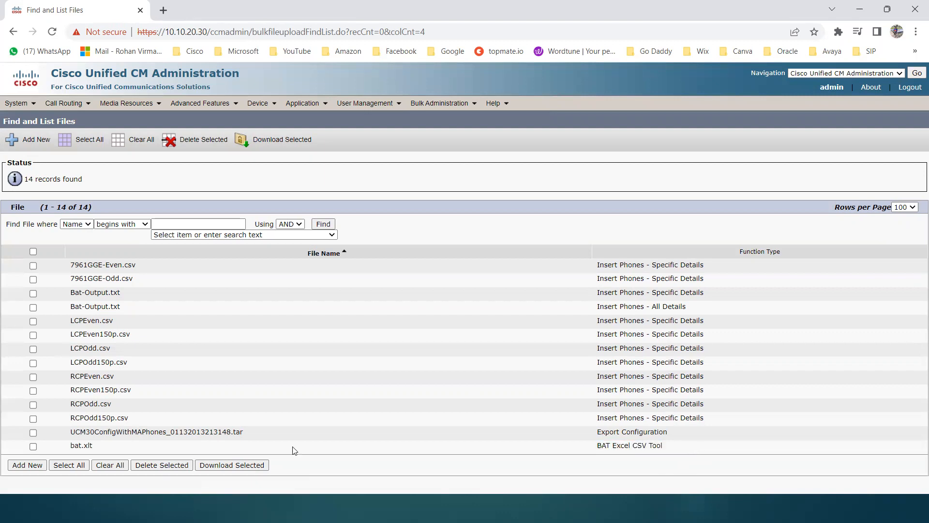
# Download bat.xlt to the Desktop and show the downloaded file in its folder.
pyautogui.click(34, 447)
pyautogui.click(243, 466)
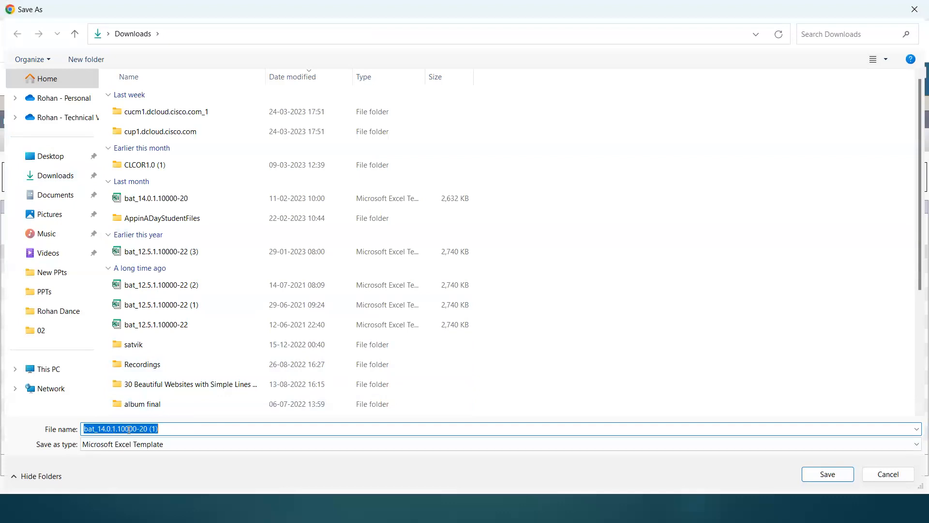
pyautogui.click(48, 159)
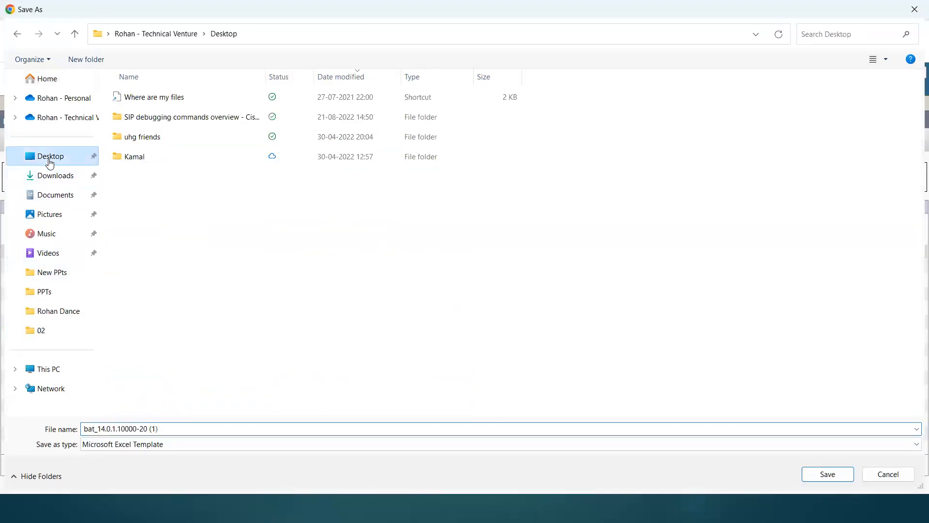
pyautogui.click(840, 475)
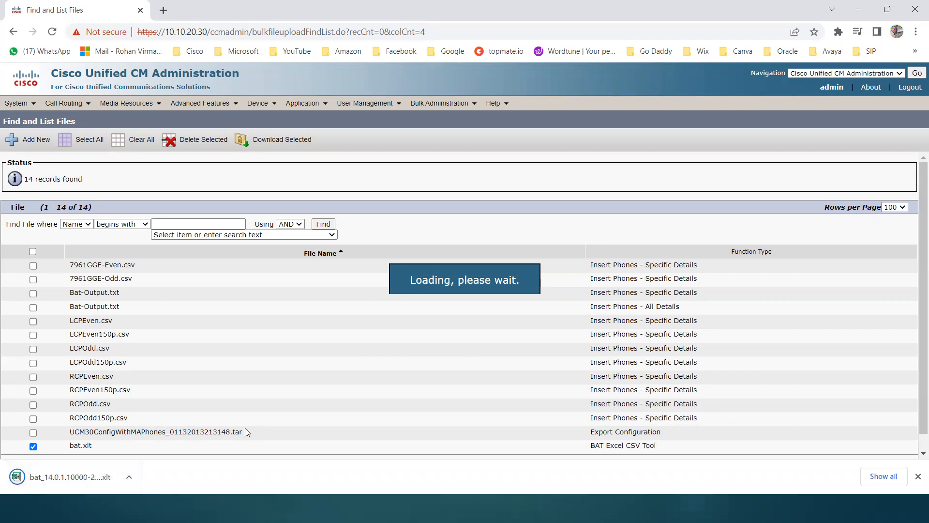
pyautogui.click(128, 477)
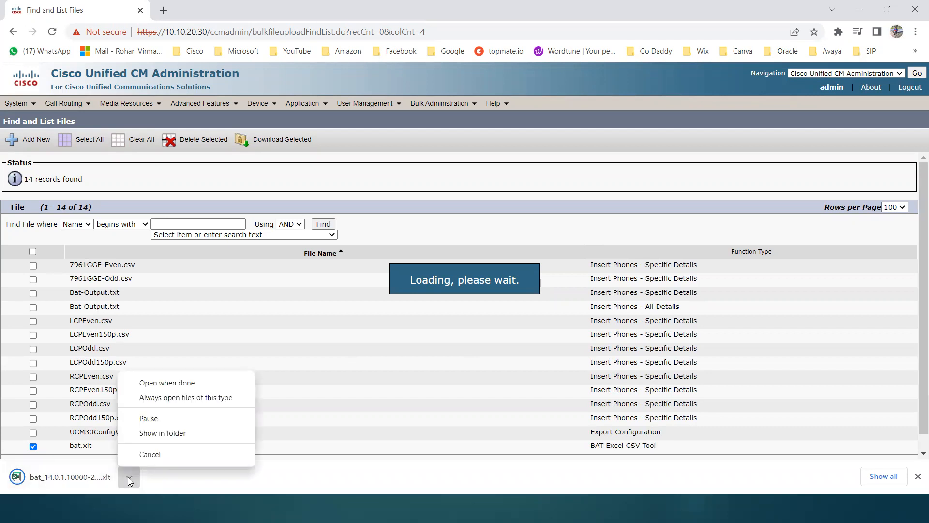
pyautogui.click(166, 435)
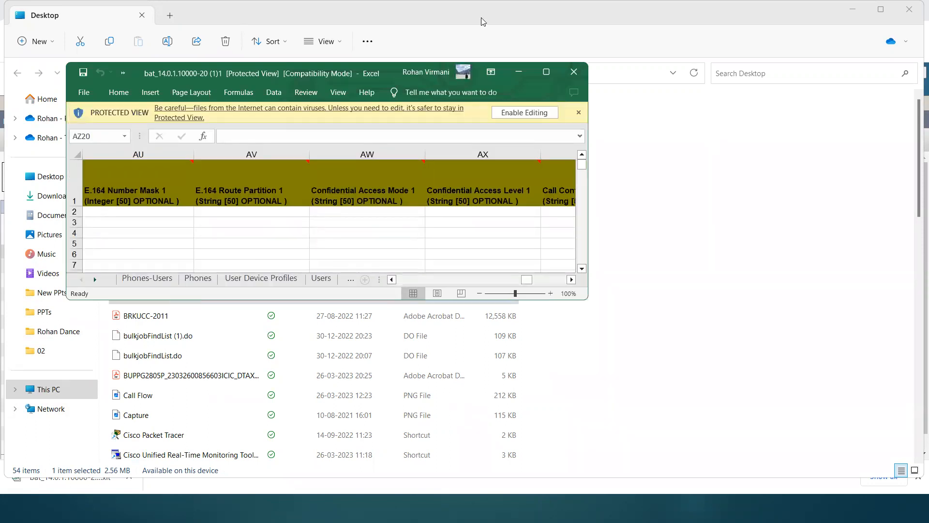
# Enable editing in the opened BAT template and close the workbook.
pyautogui.click(547, 73)
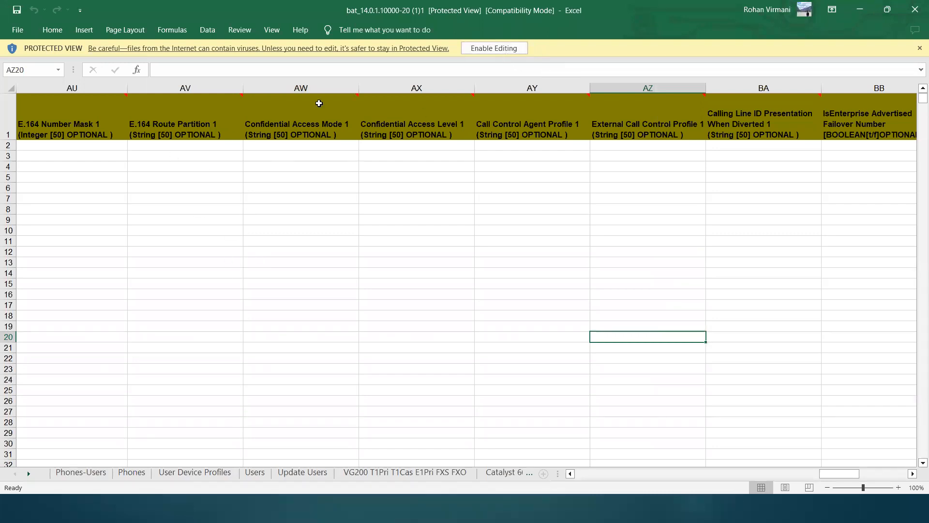
pyautogui.click(500, 48)
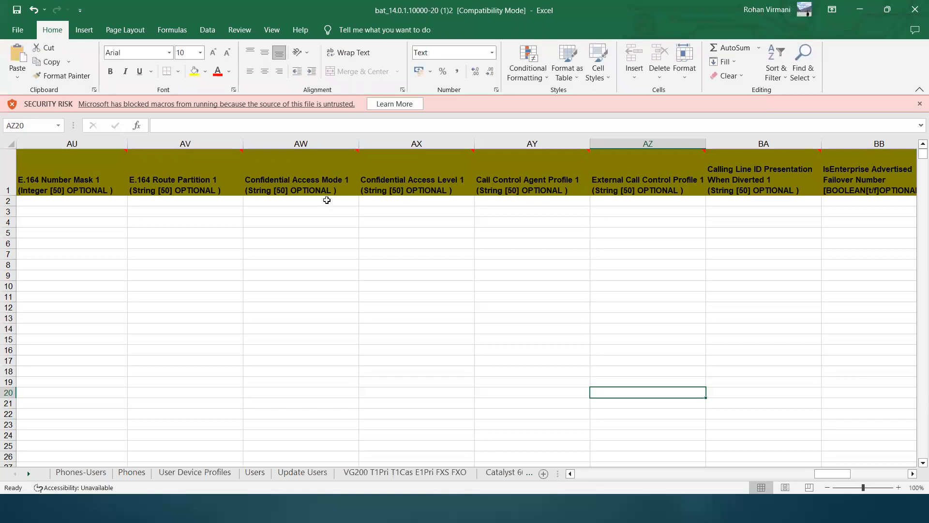
pyautogui.moveTo(231, 181)
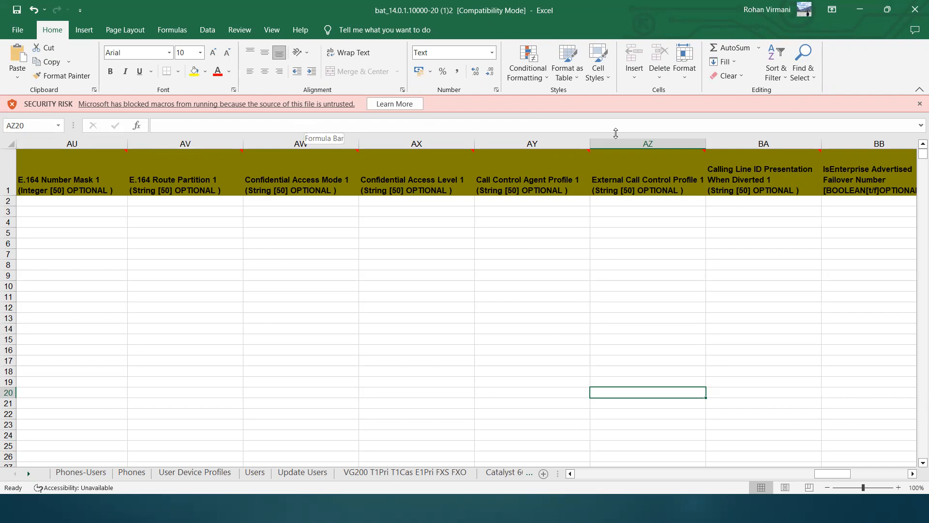
pyautogui.click(912, 9)
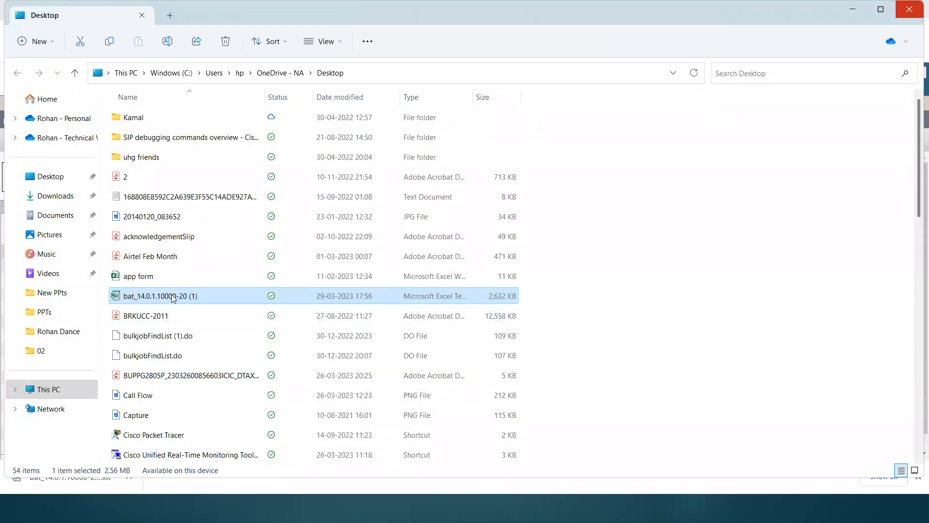
# Unblock the downloaded bat_14.0.1.10000-20 (1) file in its file properties and apply the change.
pyautogui.rightClick(174, 295)
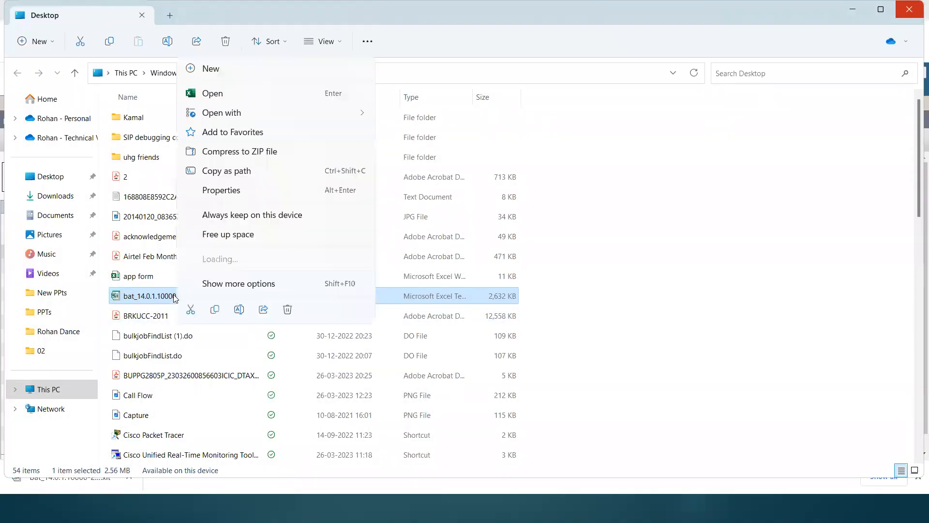
pyautogui.click(281, 172)
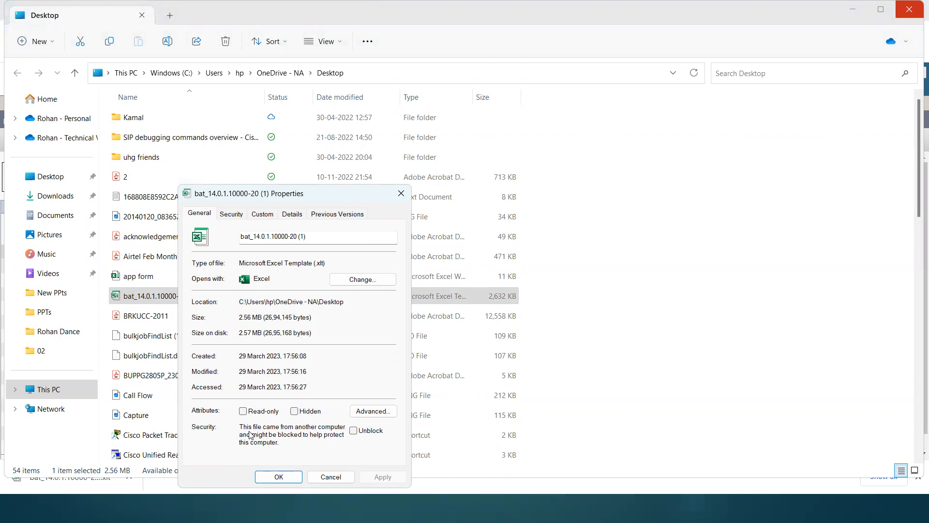
pyautogui.click(354, 430)
pyautogui.click(382, 477)
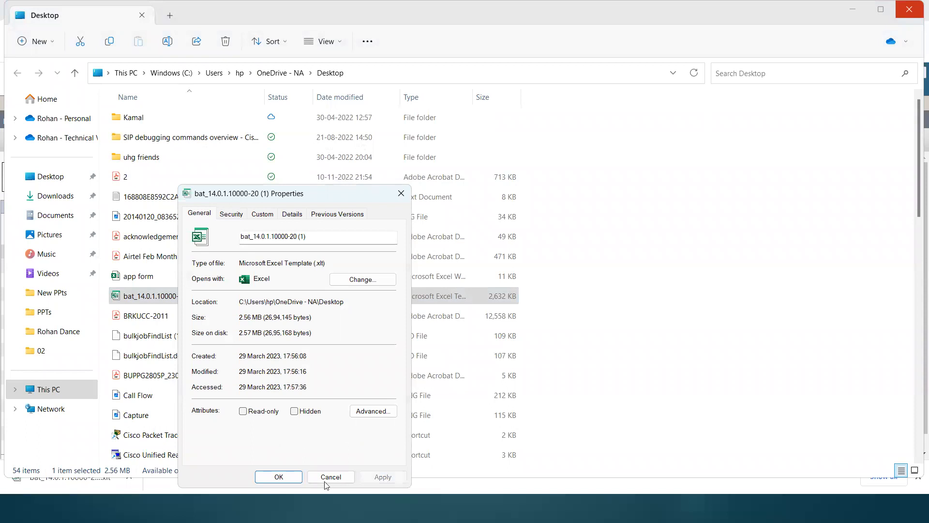
pyautogui.click(278, 476)
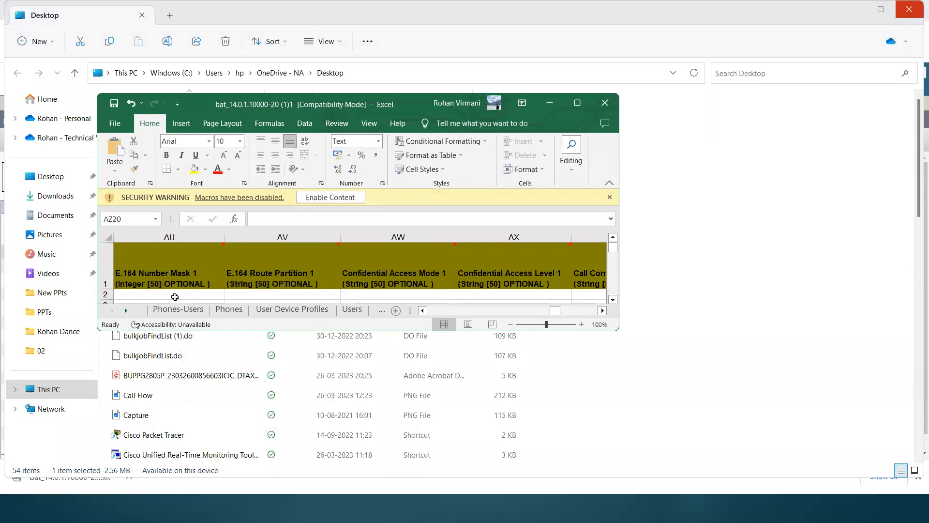
# Enable the macros in the maximized BAT template workbook and go to the Phones sheet.
pyautogui.click(578, 103)
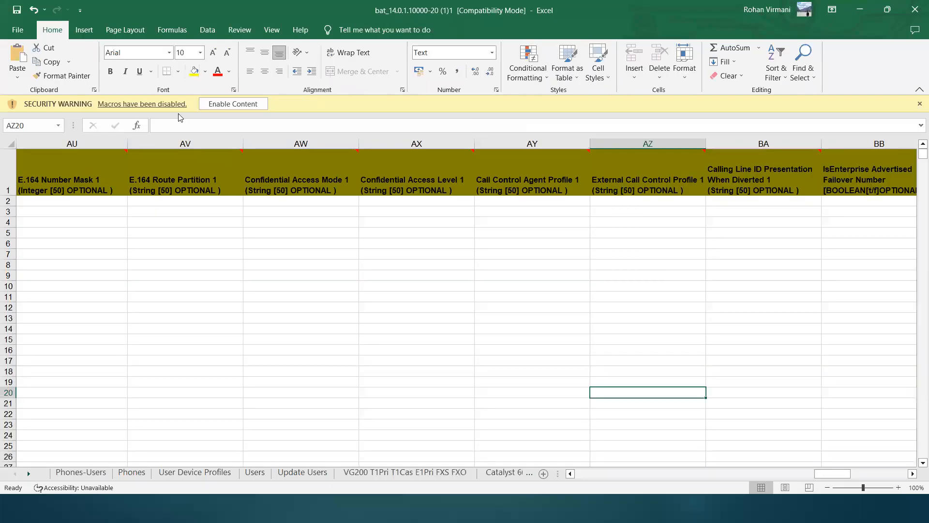
pyautogui.click(233, 104)
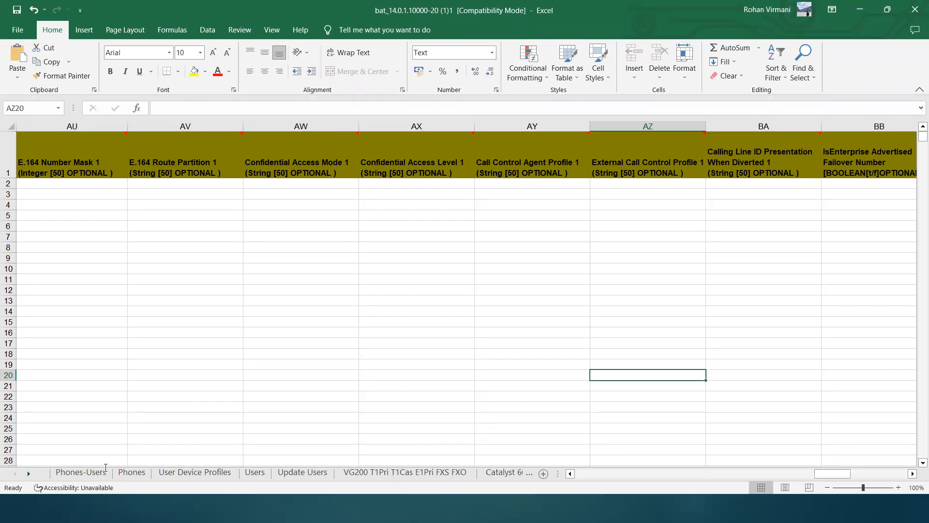
pyautogui.click(85, 472)
pyautogui.click(130, 473)
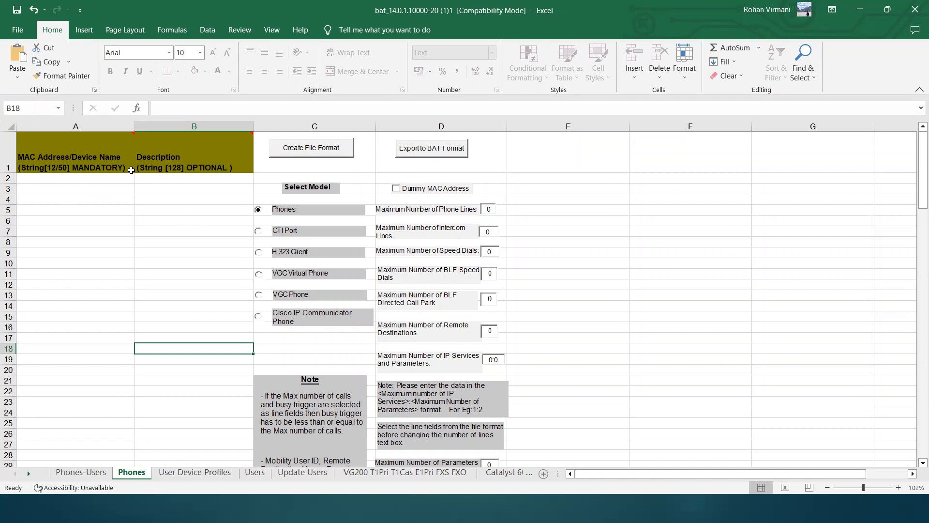
pyautogui.click(78, 179)
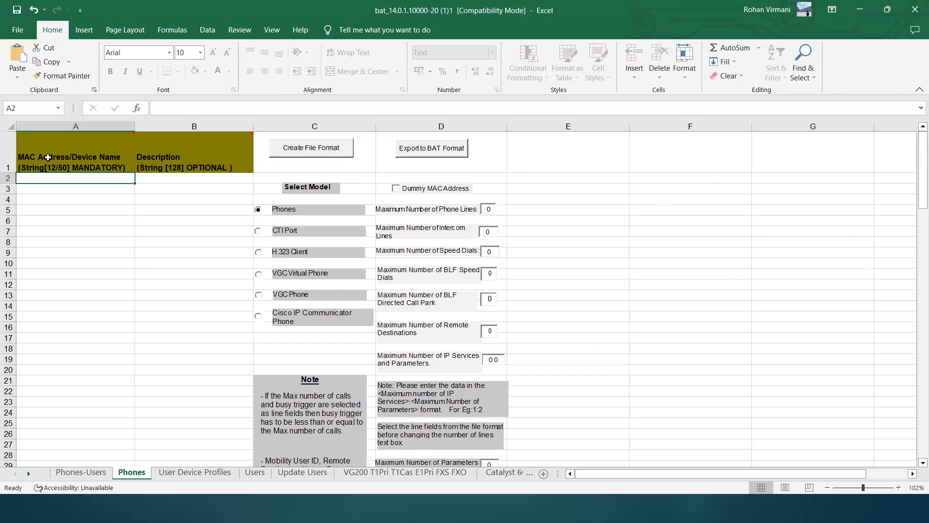
pyautogui.click(612, 198)
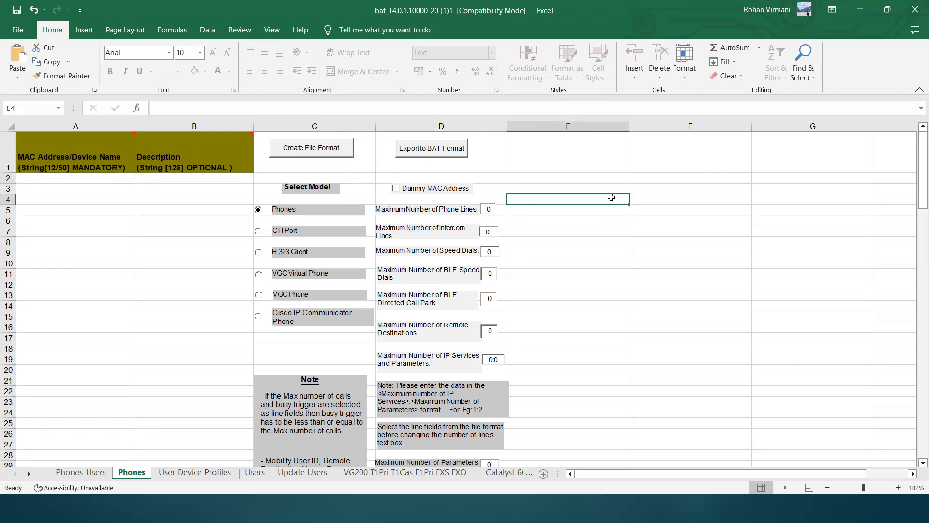
pyautogui.click(574, 180)
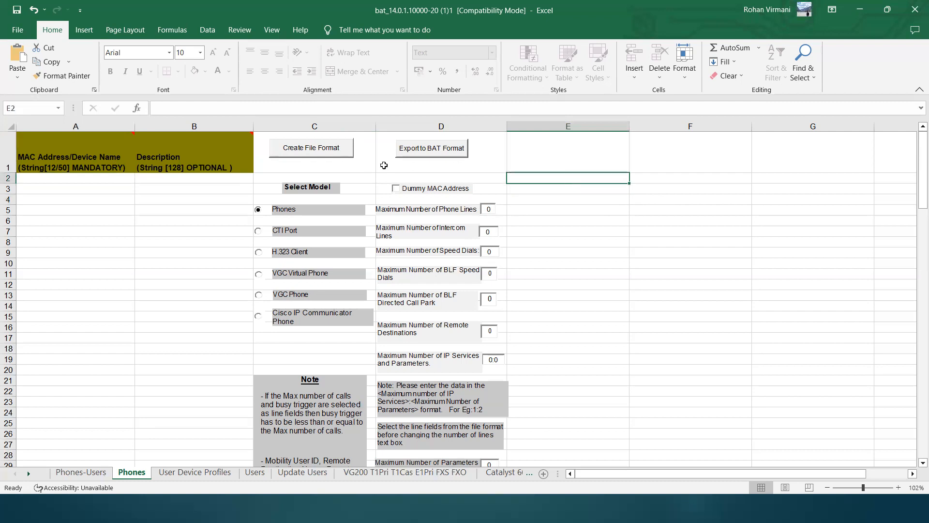
# Start creating a file format for the Phones model so that its field selection is open.
pyautogui.click(300, 152)
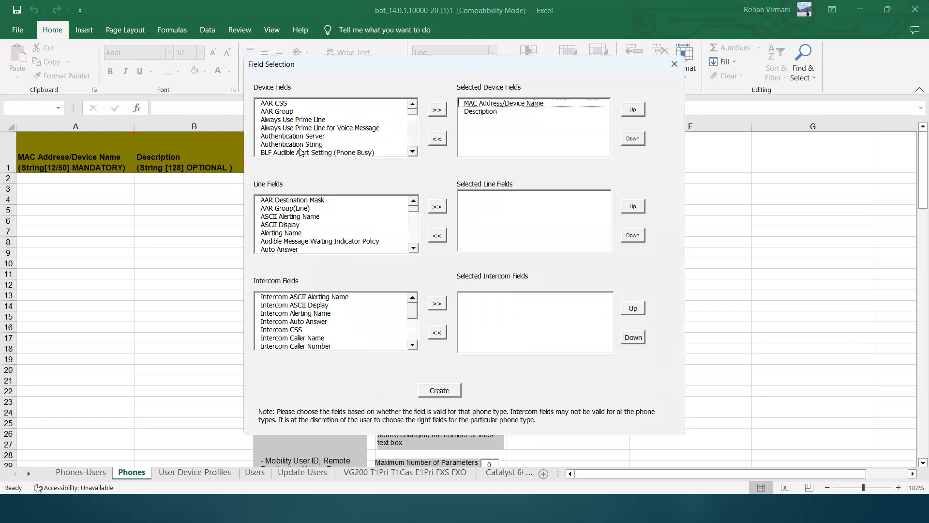
pyautogui.moveTo(377, 61); pyautogui.dragTo(373, 68)
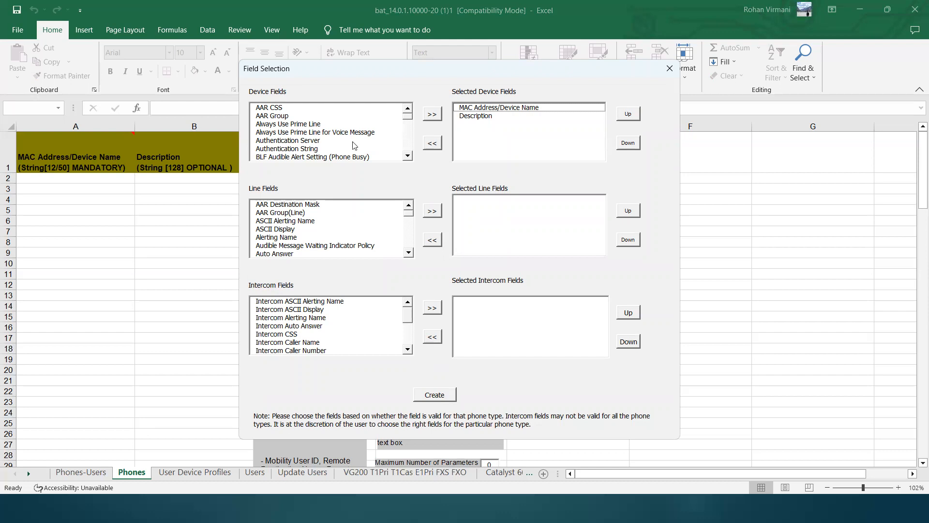
# Examine the available device fields and the MAC Address/Device Name and Description entries among the selected device fields.
pyautogui.click(291, 108)
pyautogui.click(408, 156)
pyautogui.click(408, 155)
pyautogui.click(408, 156)
pyautogui.click(408, 156)
pyautogui.click(408, 156)
pyautogui.click(408, 156)
pyautogui.click(408, 156)
pyautogui.click(408, 156)
pyautogui.click(408, 156)
pyautogui.click(408, 156)
pyautogui.click(408, 156)
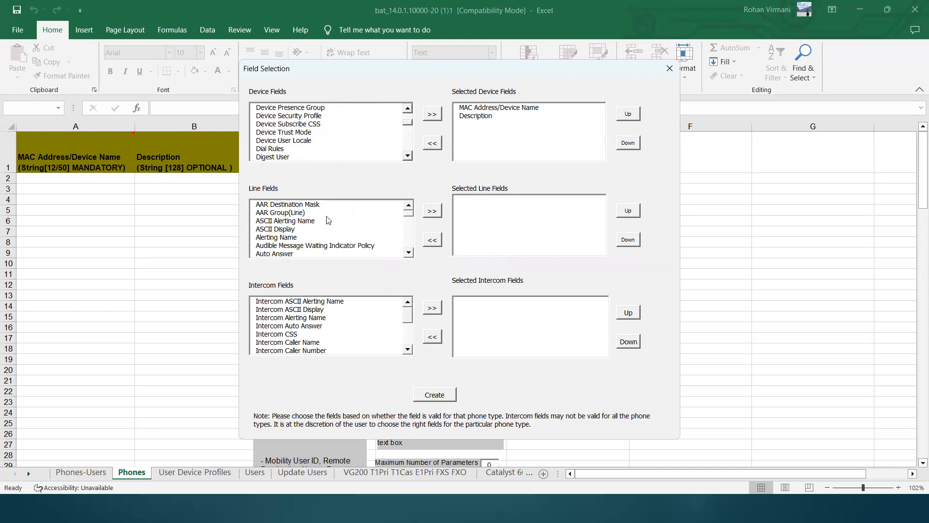
pyautogui.click(408, 156)
pyautogui.click(408, 156)
pyautogui.click(408, 156)
pyautogui.click(408, 157)
pyautogui.click(409, 156)
pyautogui.click(408, 156)
pyautogui.click(409, 156)
pyautogui.click(408, 156)
pyautogui.click(408, 156)
pyautogui.click(408, 157)
pyautogui.click(408, 156)
pyautogui.click(408, 156)
pyautogui.click(408, 157)
pyautogui.click(408, 156)
pyautogui.click(408, 156)
pyautogui.click(408, 156)
pyautogui.click(408, 156)
pyautogui.click(408, 156)
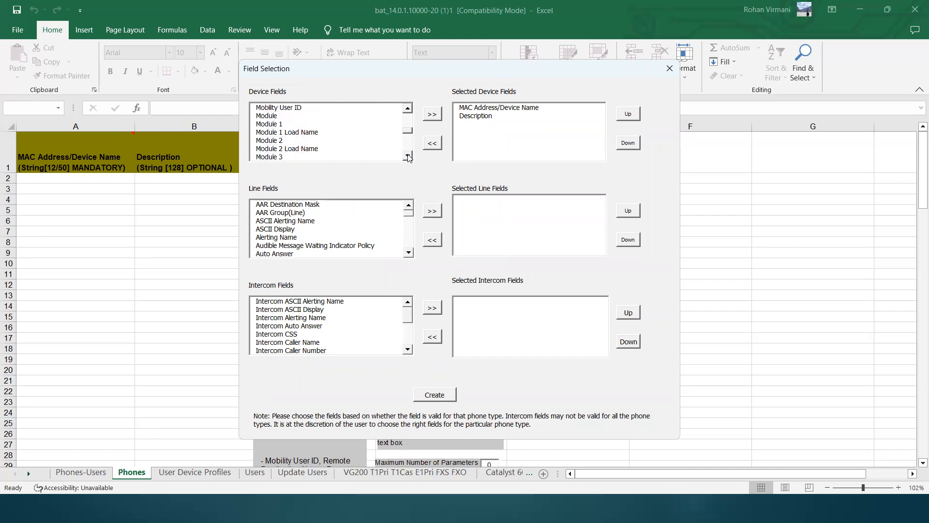
pyautogui.click(408, 157)
pyautogui.click(408, 156)
pyautogui.click(408, 157)
pyautogui.moveTo(408, 132); pyautogui.dragTo(408, 115)
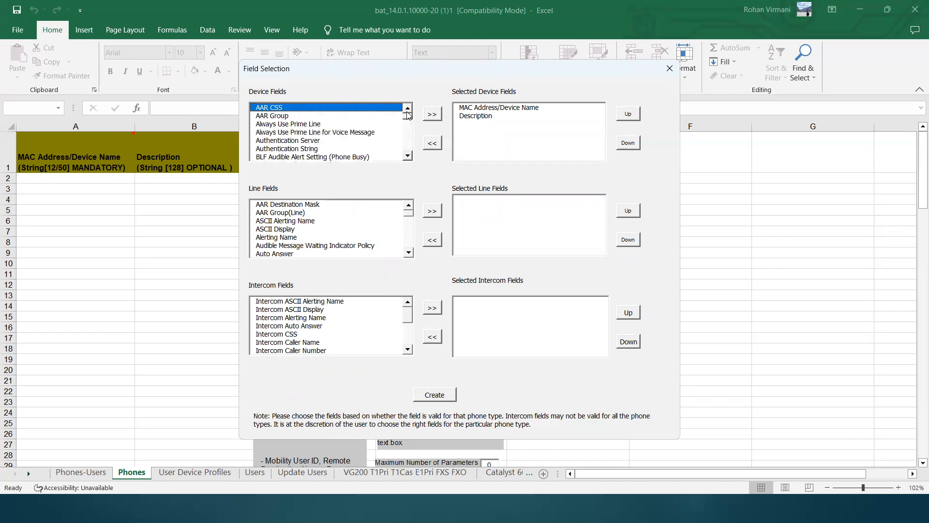
pyautogui.click(506, 108)
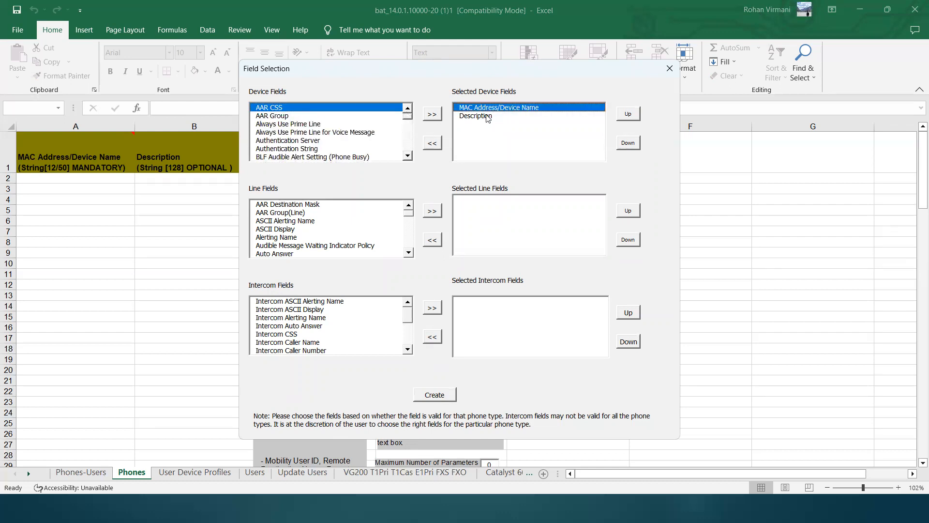
pyautogui.click(487, 117)
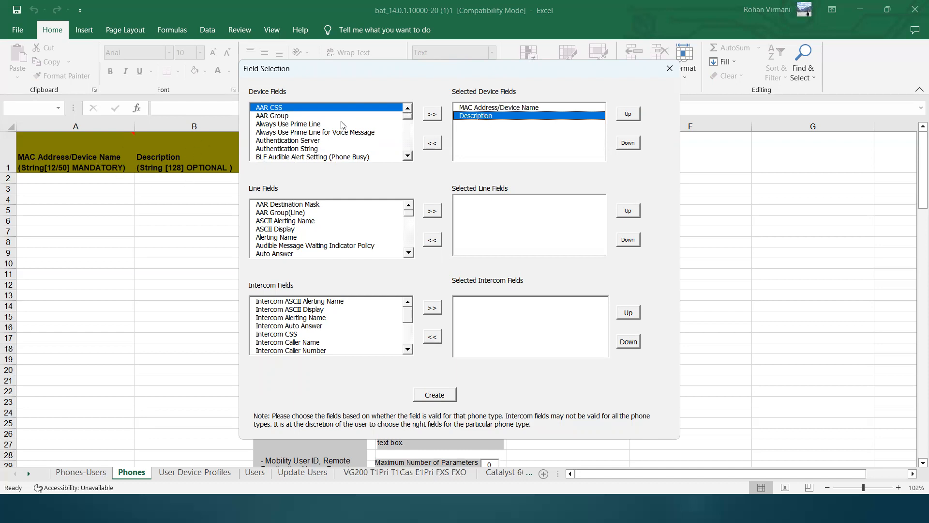
# Add CSS to the selected device fields of the phone file format.
pyautogui.click(408, 156)
pyautogui.click(408, 156)
pyautogui.click(407, 156)
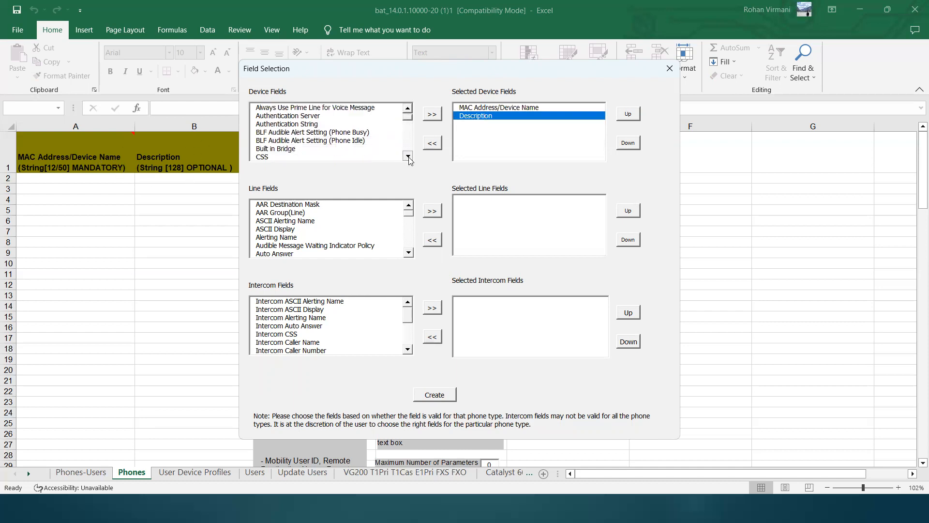
pyautogui.click(408, 156)
pyautogui.click(408, 156)
pyautogui.click(274, 143)
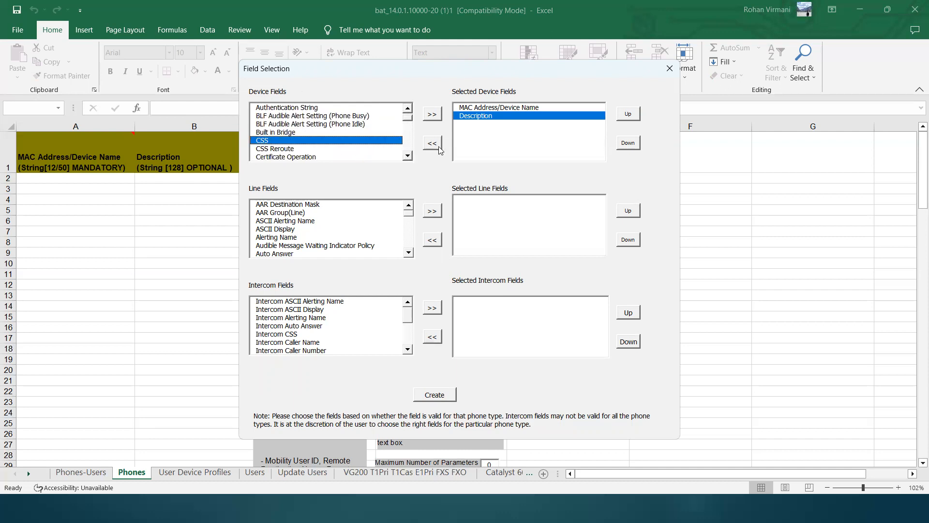
pyautogui.click(432, 115)
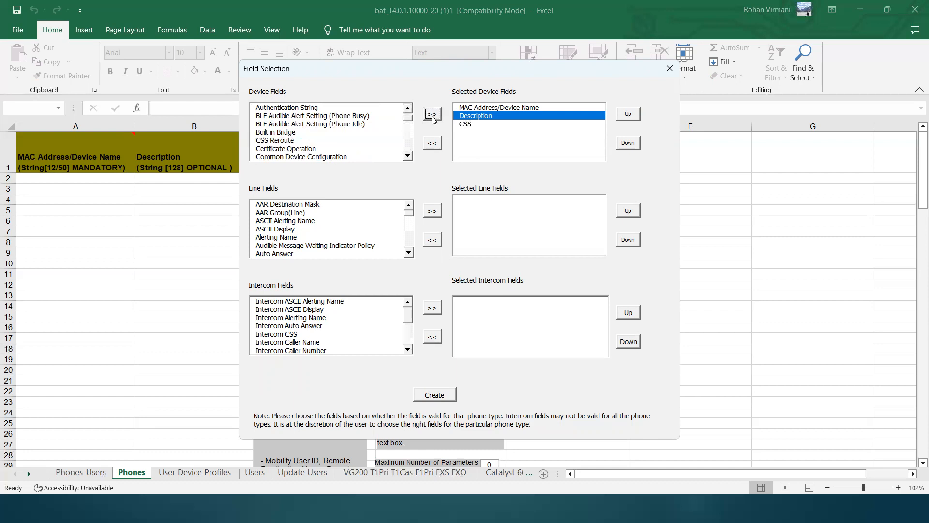
# Add Device Pool to the selected device fields of the phone file format.
pyautogui.doubleClick(408, 155)
pyautogui.click(408, 156)
pyautogui.click(409, 156)
pyautogui.click(408, 156)
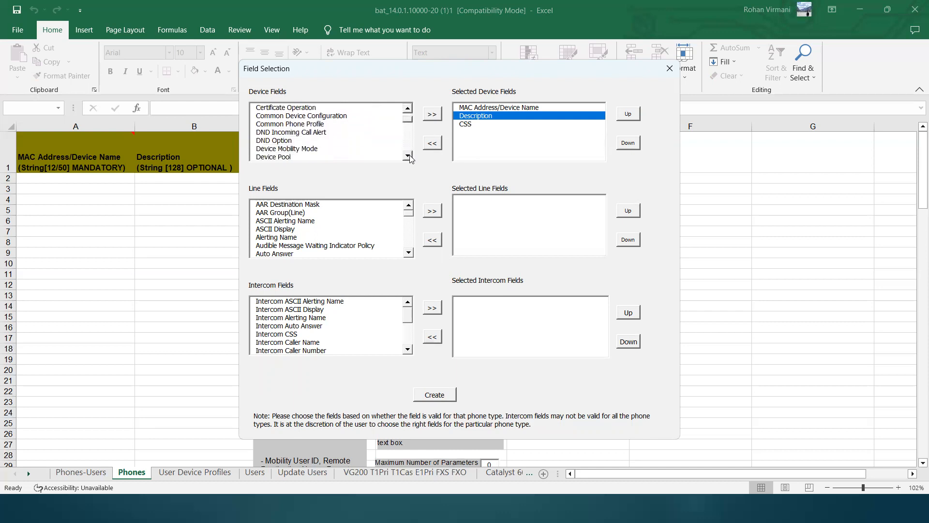
pyautogui.click(408, 156)
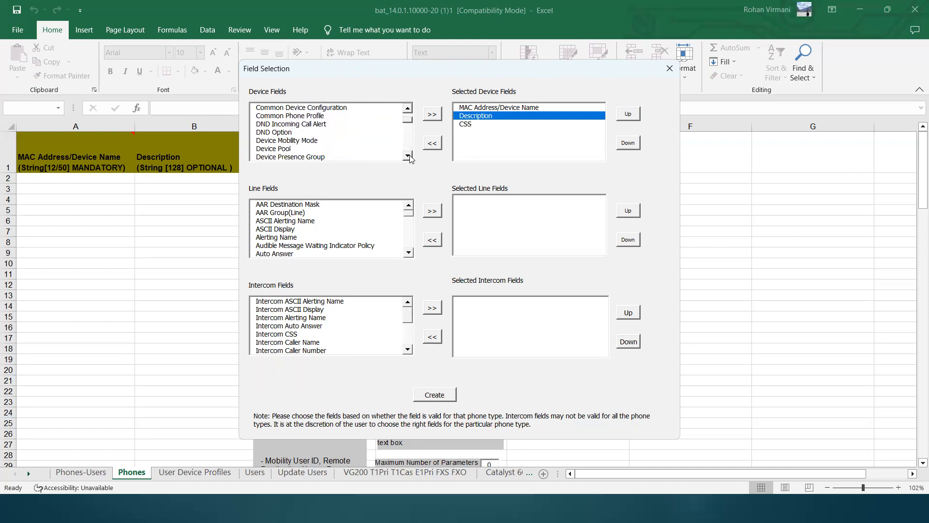
pyautogui.click(409, 156)
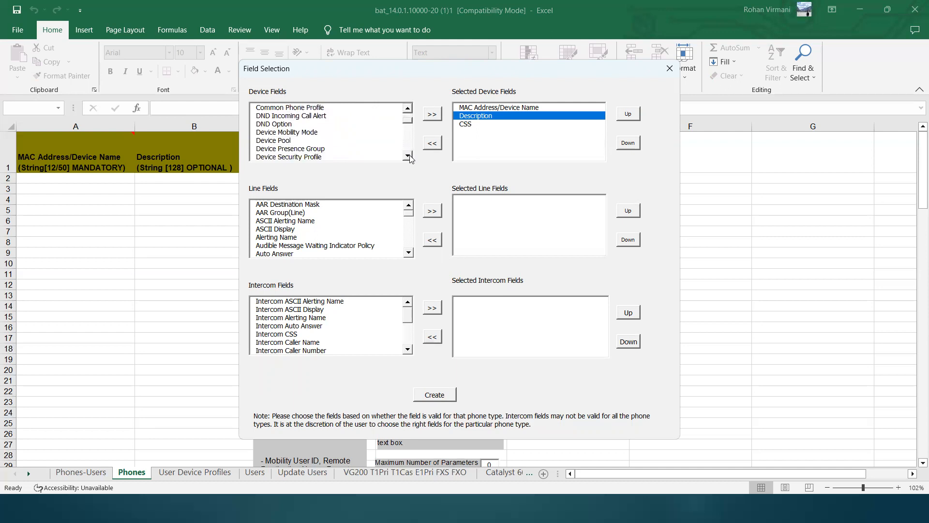
pyautogui.click(274, 143)
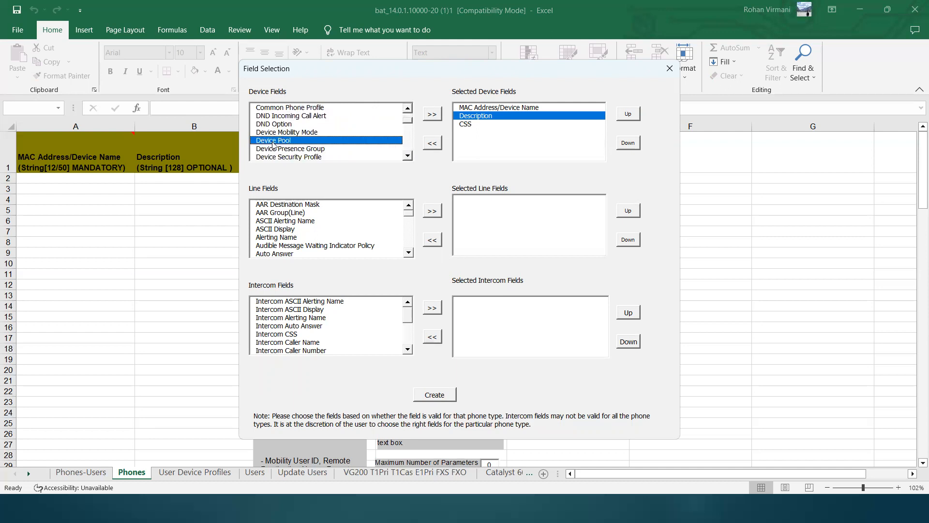
pyautogui.click(434, 114)
# Add Owner User ID to the selected device fields of the phone file format.
pyautogui.click(408, 156)
pyautogui.click(408, 156)
pyautogui.click(408, 156)
pyautogui.click(409, 156)
pyautogui.click(408, 156)
pyautogui.click(408, 155)
pyautogui.click(408, 156)
pyautogui.click(409, 156)
pyautogui.click(408, 156)
pyautogui.click(408, 155)
pyautogui.click(408, 155)
pyautogui.click(408, 156)
pyautogui.click(408, 156)
pyautogui.click(408, 156)
pyautogui.click(408, 157)
pyautogui.click(408, 156)
pyautogui.click(409, 156)
pyautogui.click(408, 157)
pyautogui.click(408, 157)
pyautogui.click(408, 156)
pyautogui.click(408, 156)
pyautogui.click(408, 157)
pyautogui.click(408, 157)
pyautogui.click(408, 156)
pyautogui.click(409, 157)
pyautogui.click(408, 156)
pyautogui.click(408, 156)
pyautogui.click(408, 157)
pyautogui.click(408, 156)
pyautogui.click(408, 156)
pyautogui.click(408, 156)
pyautogui.click(408, 156)
pyautogui.click(408, 157)
pyautogui.click(408, 156)
pyautogui.click(408, 157)
pyautogui.click(409, 156)
pyautogui.click(408, 157)
pyautogui.click(408, 156)
pyautogui.click(408, 156)
pyautogui.click(408, 157)
pyautogui.click(284, 132)
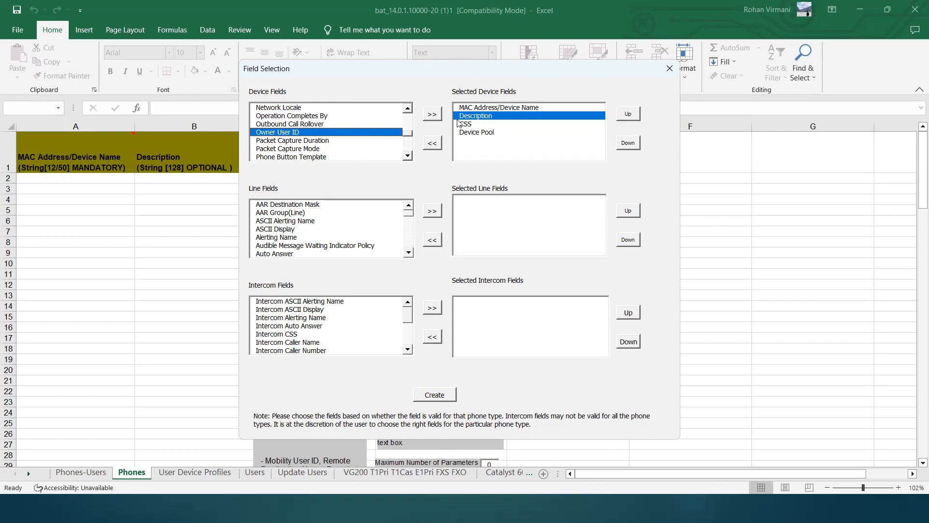
pyautogui.click(432, 115)
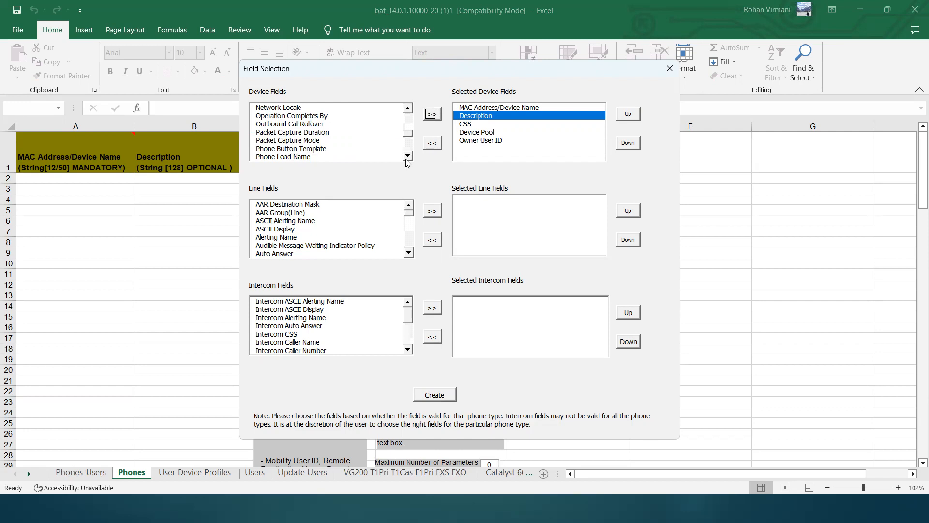
pyautogui.moveTo(407, 158); pyautogui.dragTo(408, 114)
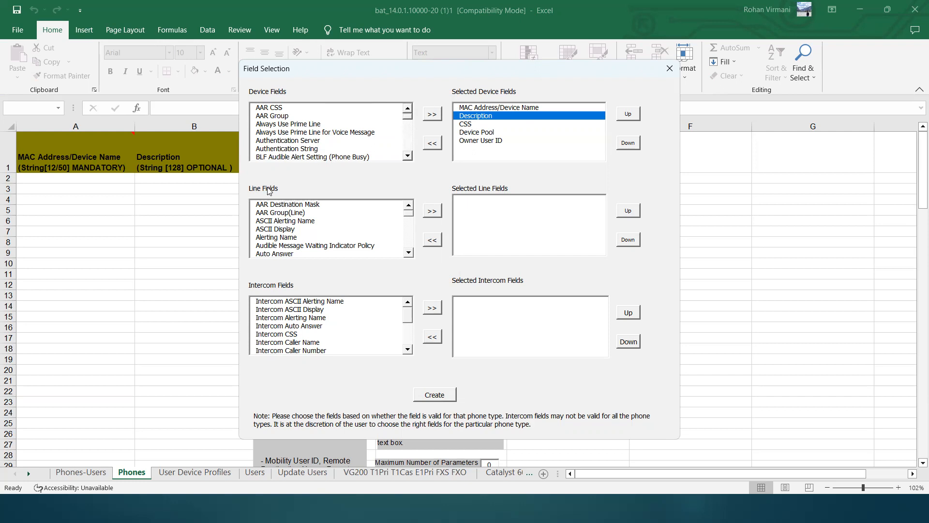
# Add Directory Number to the selected line fields of the phone file format.
pyautogui.click(410, 216)
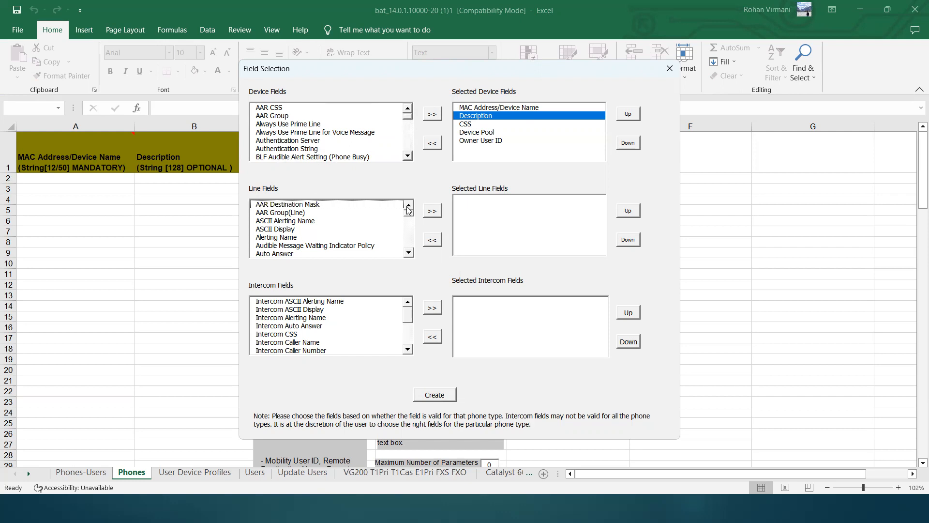
pyautogui.click(298, 228)
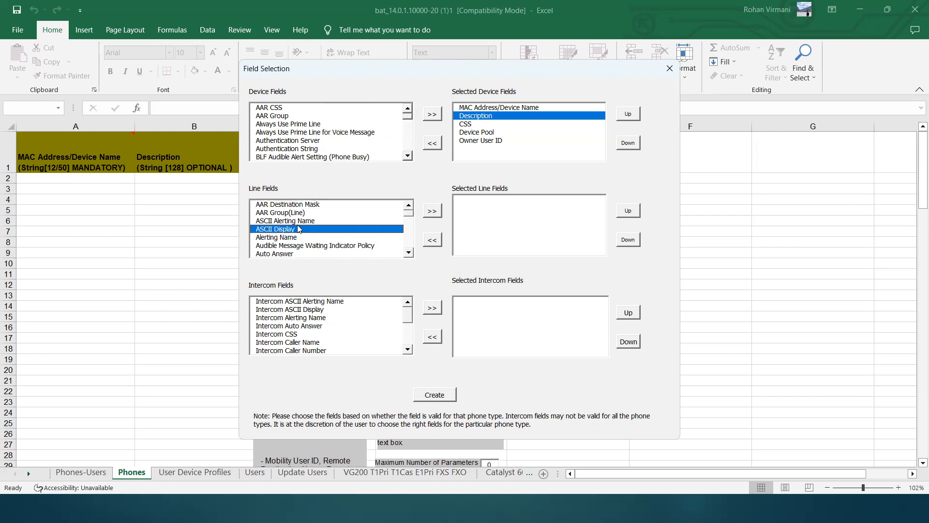
pyautogui.click(409, 253)
pyautogui.click(409, 253)
pyautogui.click(409, 253)
pyautogui.click(409, 252)
pyautogui.click(409, 253)
pyautogui.click(409, 252)
pyautogui.click(409, 253)
pyautogui.click(409, 253)
pyautogui.click(409, 252)
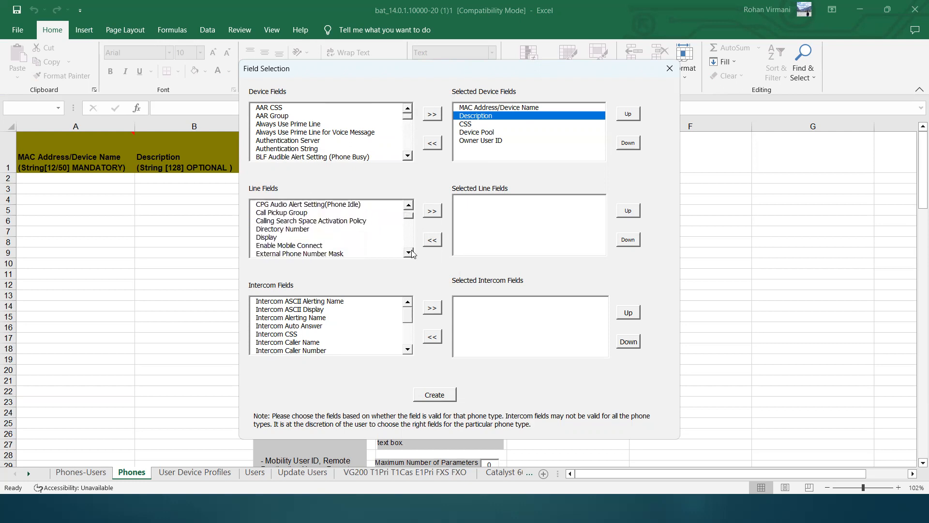
pyautogui.click(279, 229)
pyautogui.click(433, 212)
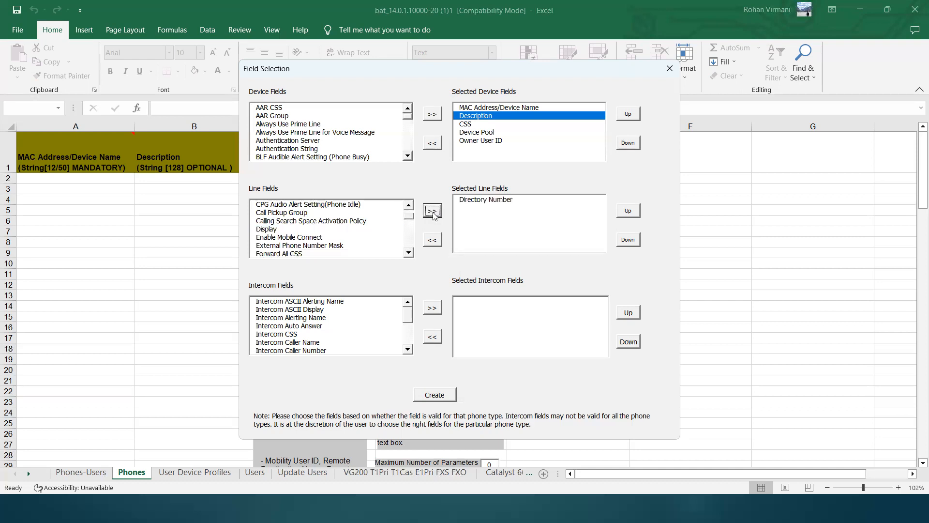
# Add Line CSS to the selected line fields of the phone file format.
pyautogui.click(410, 252)
pyautogui.click(409, 253)
pyautogui.click(410, 253)
pyautogui.click(410, 253)
pyautogui.click(410, 252)
pyautogui.click(409, 253)
pyautogui.click(409, 253)
pyautogui.click(409, 253)
pyautogui.click(409, 253)
pyautogui.click(409, 252)
pyautogui.click(409, 253)
pyautogui.click(409, 253)
pyautogui.click(409, 253)
pyautogui.click(409, 253)
pyautogui.click(409, 252)
pyautogui.click(409, 253)
pyautogui.click(409, 253)
pyautogui.click(410, 253)
pyautogui.click(409, 252)
pyautogui.click(409, 252)
pyautogui.click(410, 252)
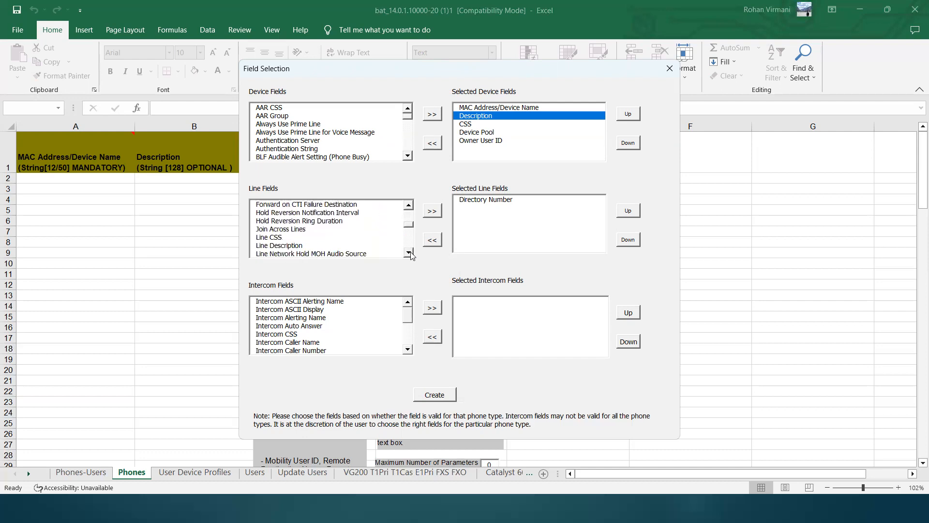
pyautogui.click(279, 237)
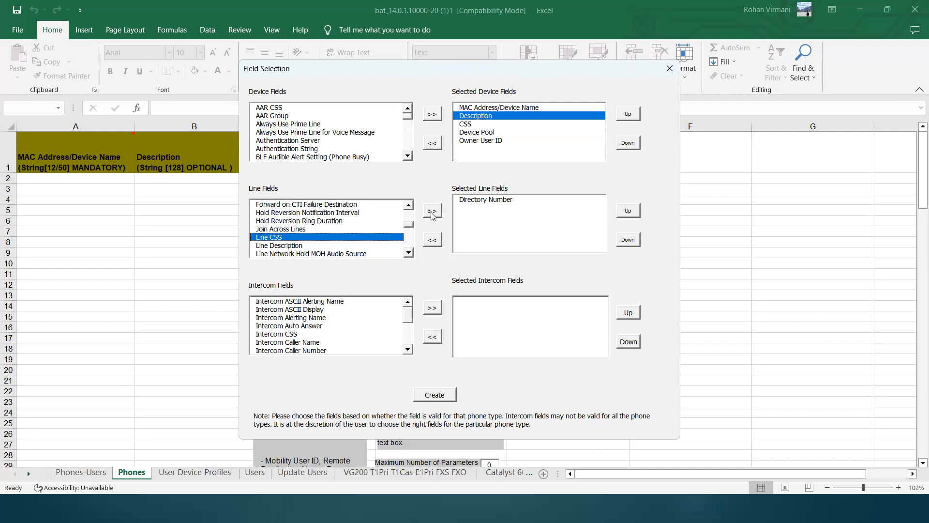
pyautogui.click(431, 212)
# Add Route Partition to the selected line fields of the phone file format.
pyautogui.click(345, 238)
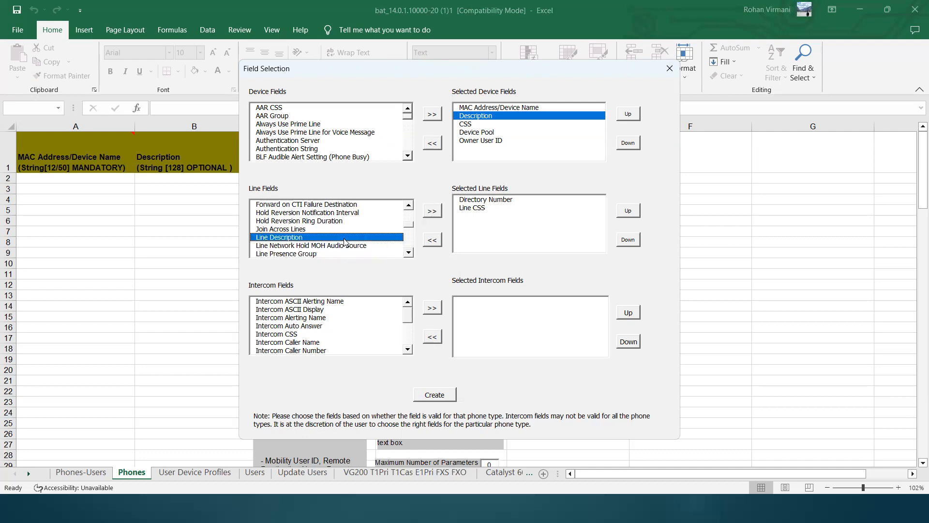
pyautogui.click(410, 254)
pyautogui.click(410, 253)
pyautogui.click(410, 254)
pyautogui.click(410, 254)
pyautogui.click(410, 253)
pyautogui.click(410, 253)
pyautogui.click(410, 254)
pyautogui.click(408, 253)
pyautogui.click(409, 253)
pyautogui.click(409, 253)
pyautogui.click(409, 253)
pyautogui.click(408, 252)
pyautogui.click(409, 253)
pyautogui.click(409, 253)
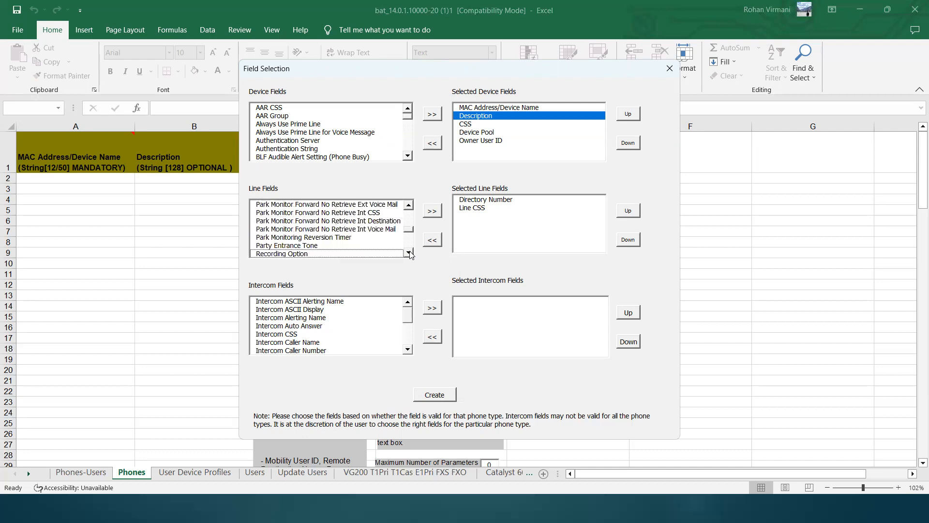
pyautogui.click(409, 252)
pyautogui.click(409, 253)
pyautogui.click(409, 253)
pyautogui.click(409, 253)
pyautogui.click(409, 253)
pyautogui.click(409, 252)
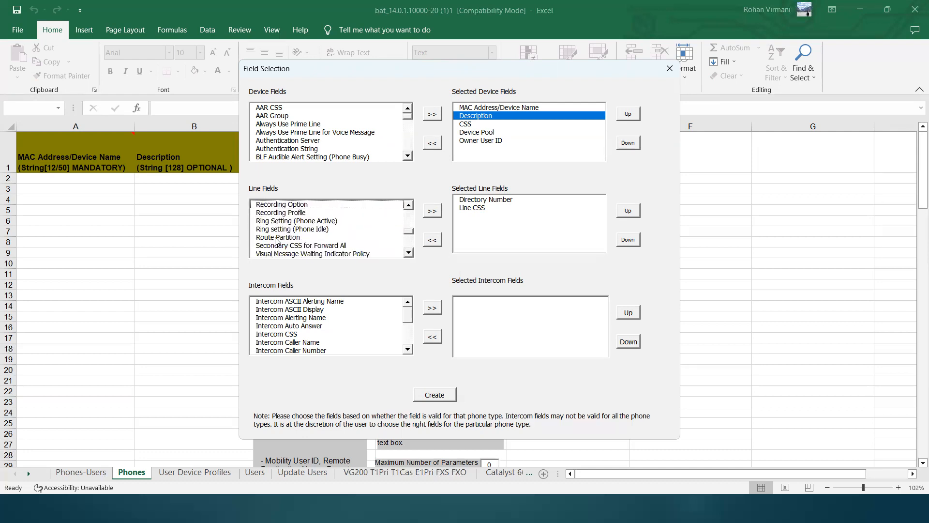
pyautogui.click(277, 238)
pyautogui.click(432, 211)
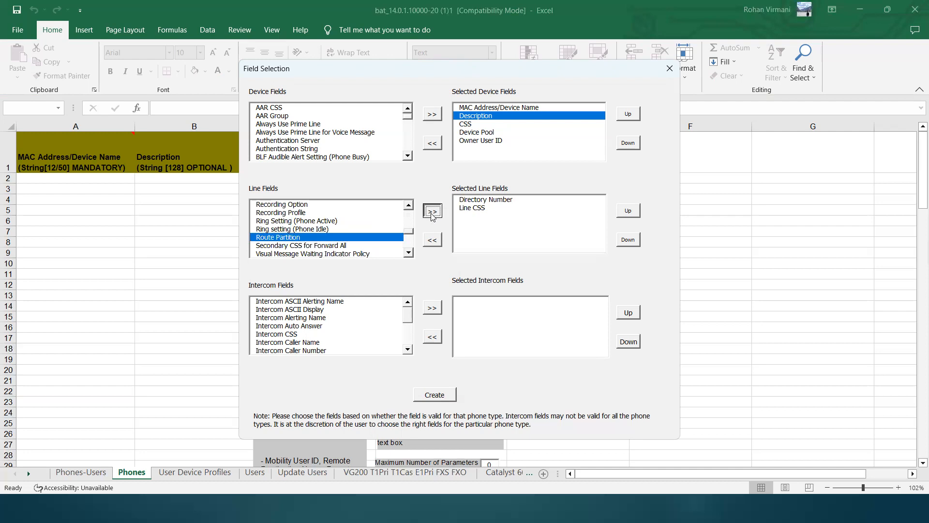
# Add Voice Mail Profile to the selected line fields of the phone file format.
pyautogui.click(409, 252)
pyautogui.click(409, 253)
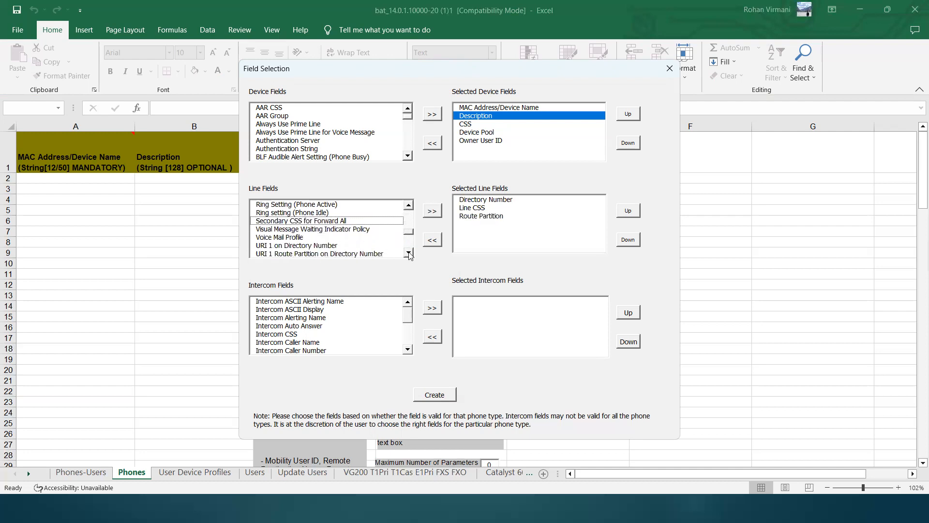
pyautogui.click(275, 238)
pyautogui.click(433, 210)
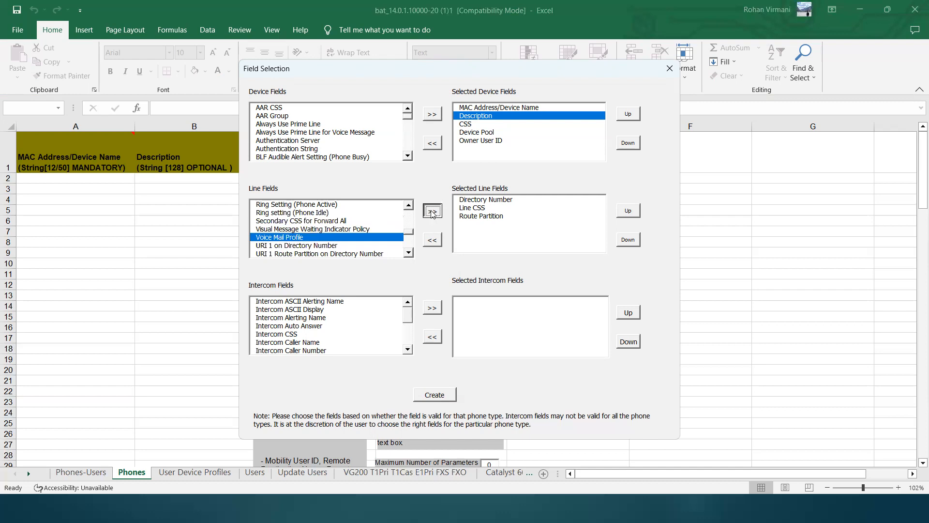
# Add Line Text Label to the selected line fields of the phone file format.
pyautogui.click(408, 253)
pyautogui.click(408, 252)
pyautogui.click(408, 253)
pyautogui.click(408, 253)
pyautogui.click(409, 253)
pyautogui.click(319, 237)
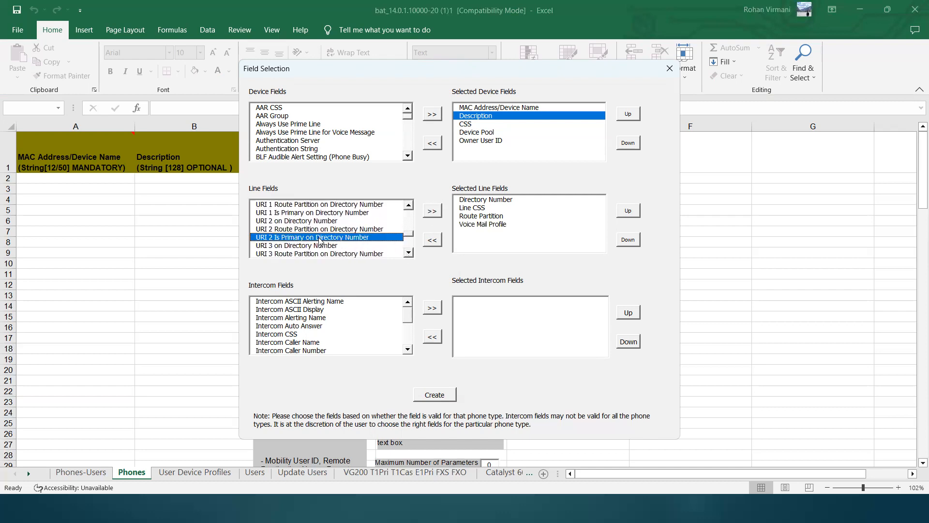
pyautogui.scroll(5, 319, 241)
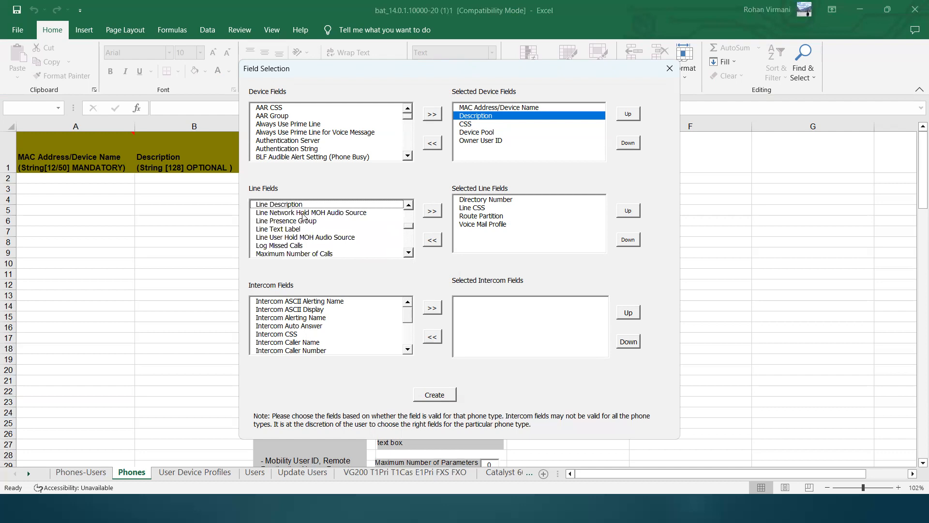
pyautogui.click(290, 229)
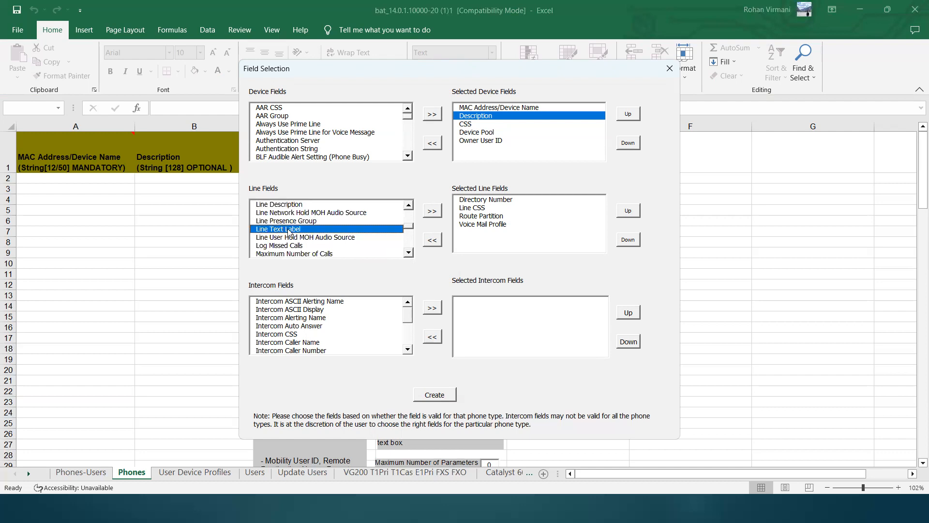
pyautogui.click(432, 212)
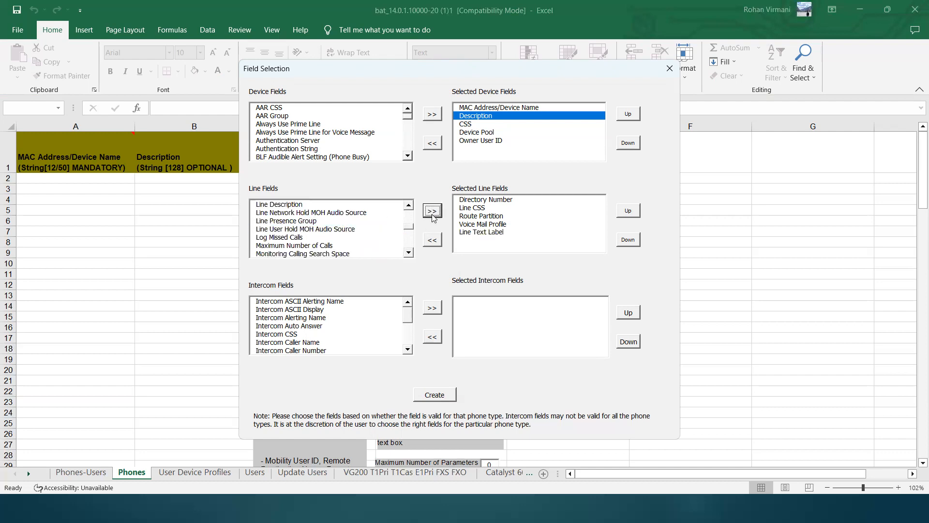
# Examine the remaining available line fields, from the recording and ring settings through the URI, E164 and ILS advertising entries.
pyautogui.click(409, 253)
pyautogui.click(409, 252)
pyautogui.click(409, 253)
pyautogui.click(409, 253)
pyautogui.click(409, 253)
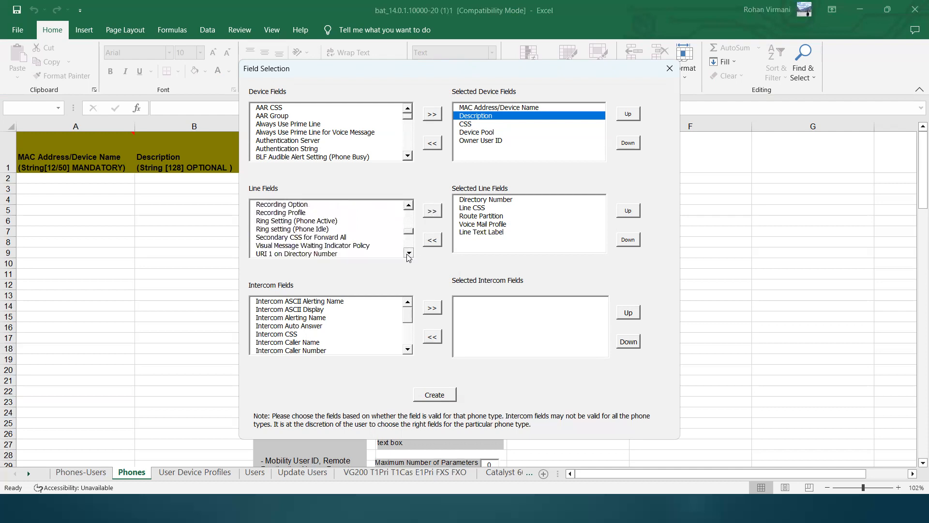
pyautogui.click(409, 253)
pyautogui.click(409, 253)
pyautogui.click(409, 252)
pyautogui.click(409, 253)
pyautogui.click(409, 252)
pyautogui.click(409, 253)
pyautogui.click(409, 253)
pyautogui.click(409, 252)
pyautogui.click(409, 253)
pyautogui.click(409, 253)
pyautogui.click(409, 253)
pyautogui.click(409, 253)
pyautogui.click(409, 253)
pyautogui.click(409, 253)
pyautogui.click(409, 253)
pyautogui.click(409, 253)
pyautogui.click(409, 253)
pyautogui.click(409, 252)
pyautogui.click(409, 253)
pyautogui.click(409, 253)
pyautogui.click(409, 253)
pyautogui.click(409, 253)
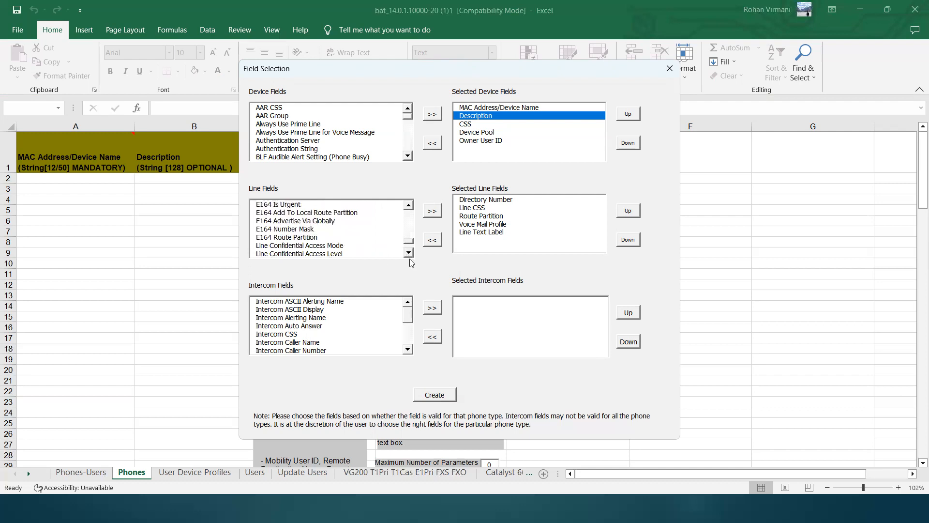
pyautogui.click(409, 253)
pyautogui.click(409, 253)
pyautogui.click(409, 252)
pyautogui.click(409, 252)
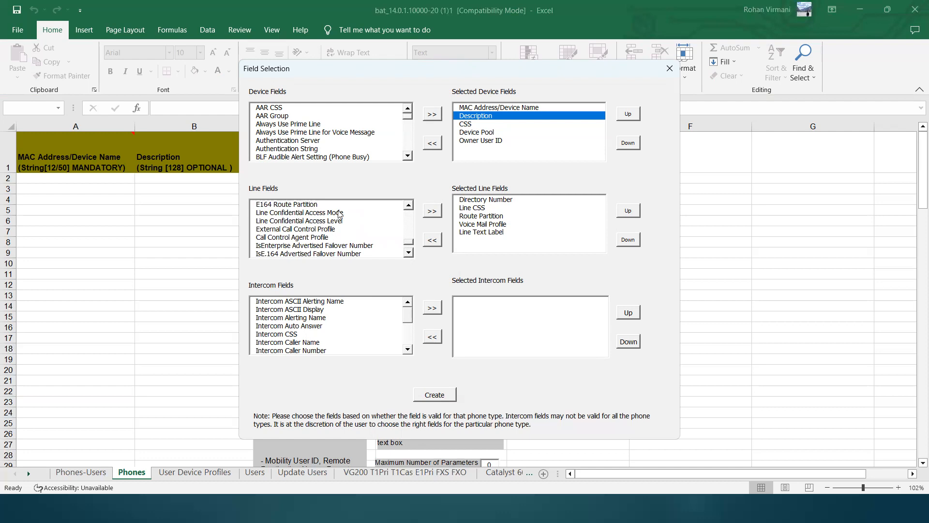
pyautogui.click(409, 253)
pyautogui.click(409, 253)
pyautogui.click(409, 253)
pyautogui.click(409, 252)
pyautogui.click(409, 252)
pyautogui.click(409, 252)
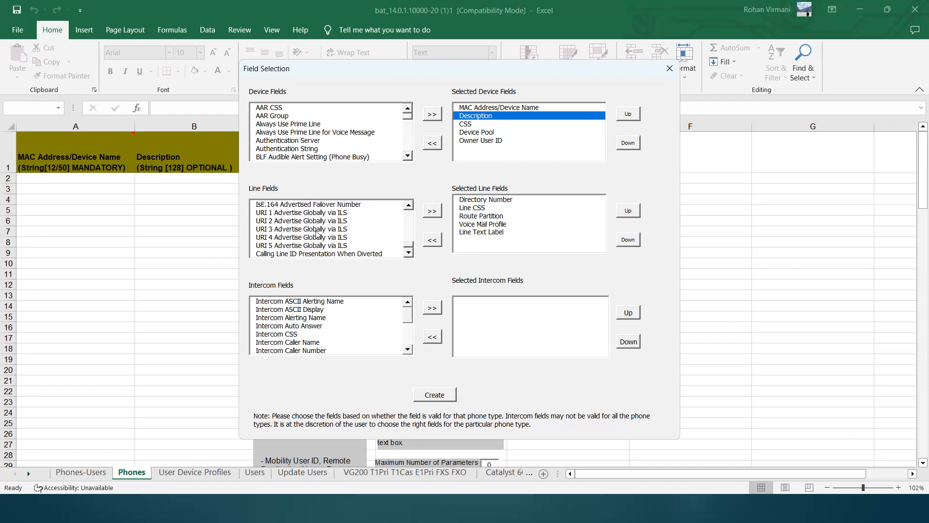
# Add External Phone Number Mask to the selected line fields of the phone file format.
pyautogui.click(302, 231)
pyautogui.press('e')
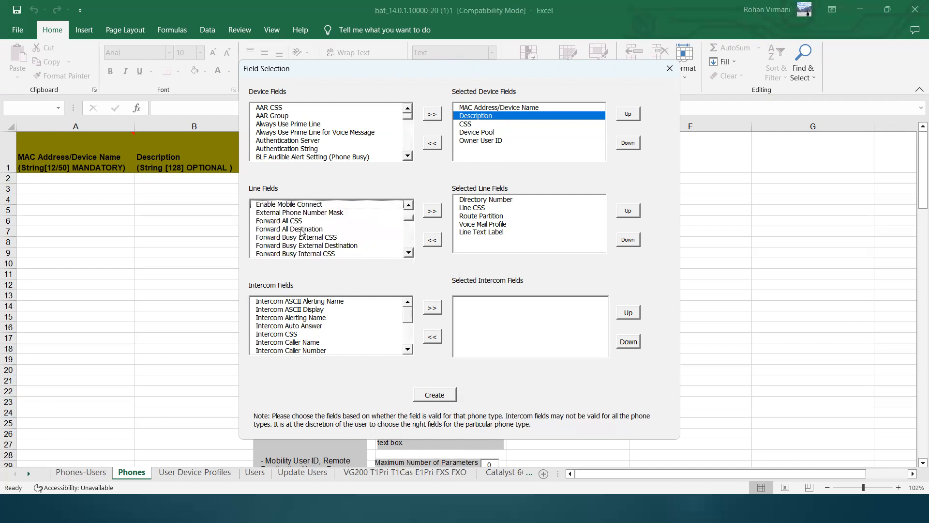
pyautogui.click(304, 215)
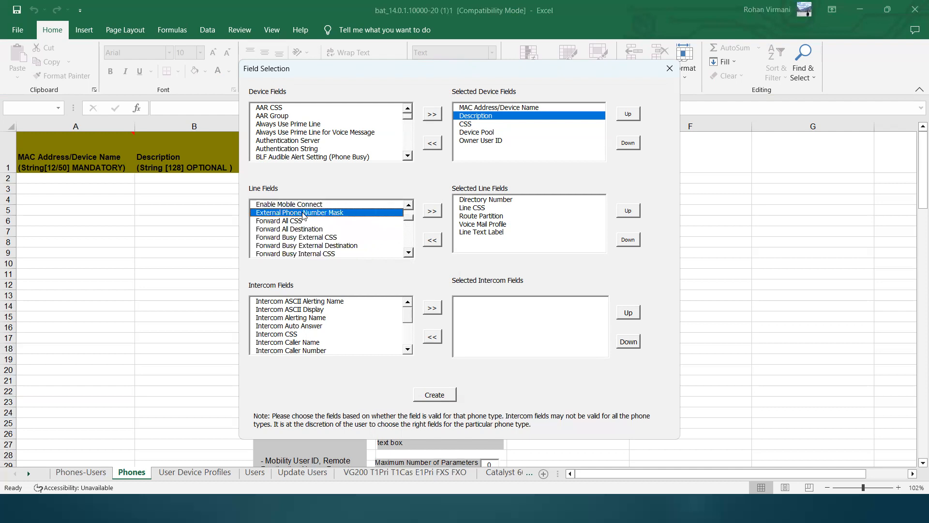
pyautogui.click(432, 213)
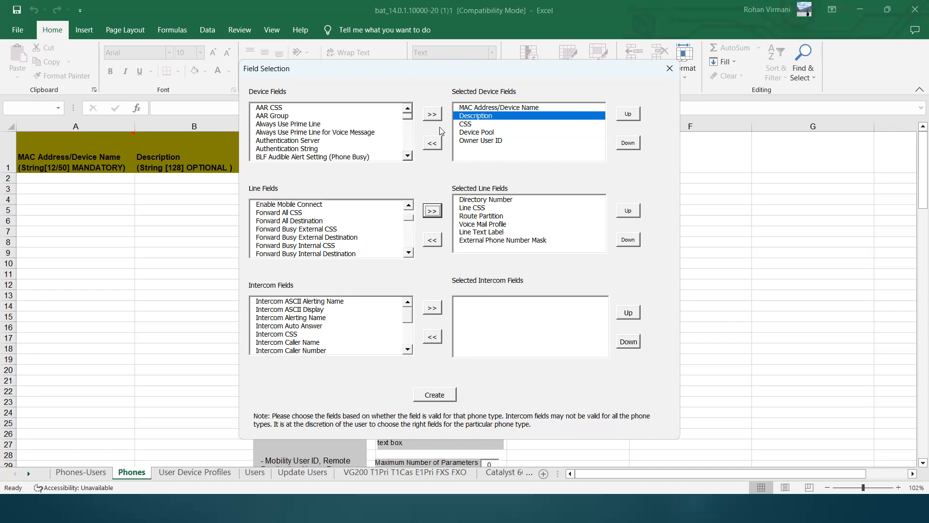
# Create the phone file format from the selected device and line fields, overwriting the existing CSV format.
pyautogui.click(493, 107)
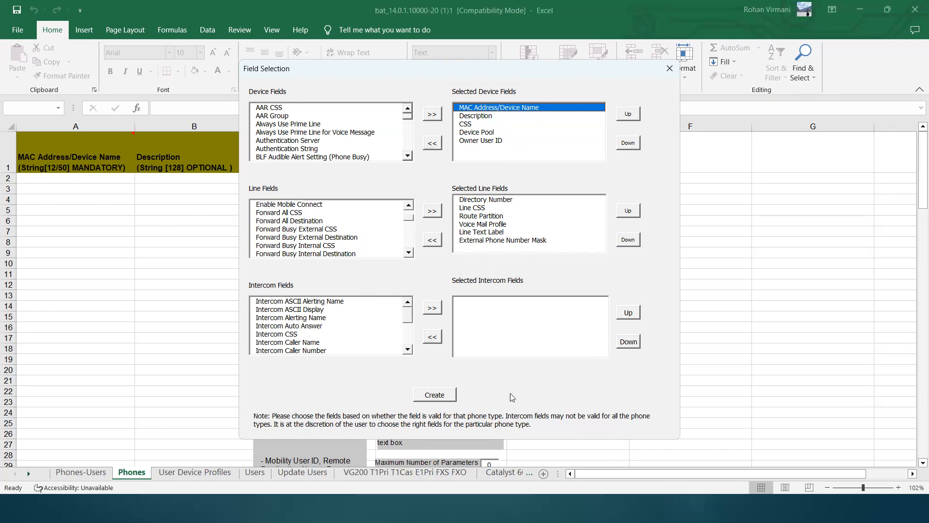
pyautogui.click(440, 396)
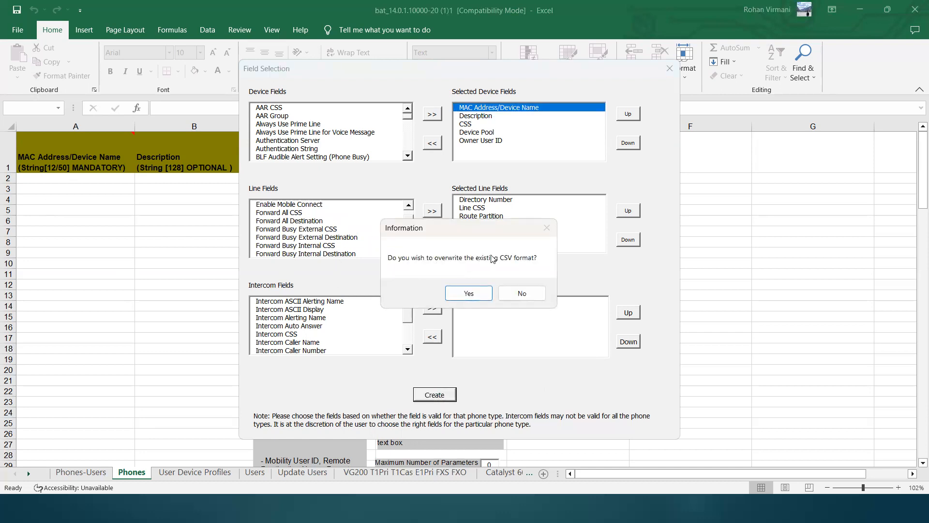
pyautogui.click(470, 293)
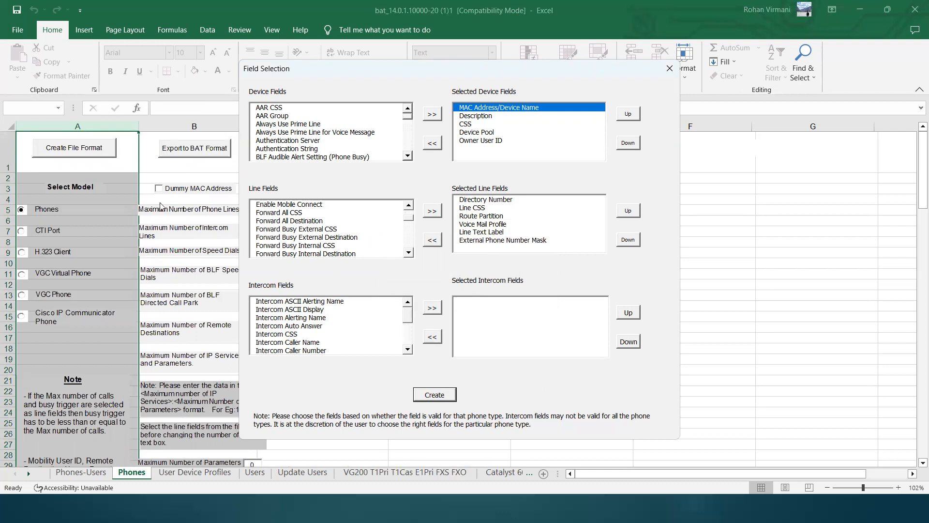
pyautogui.click(441, 391)
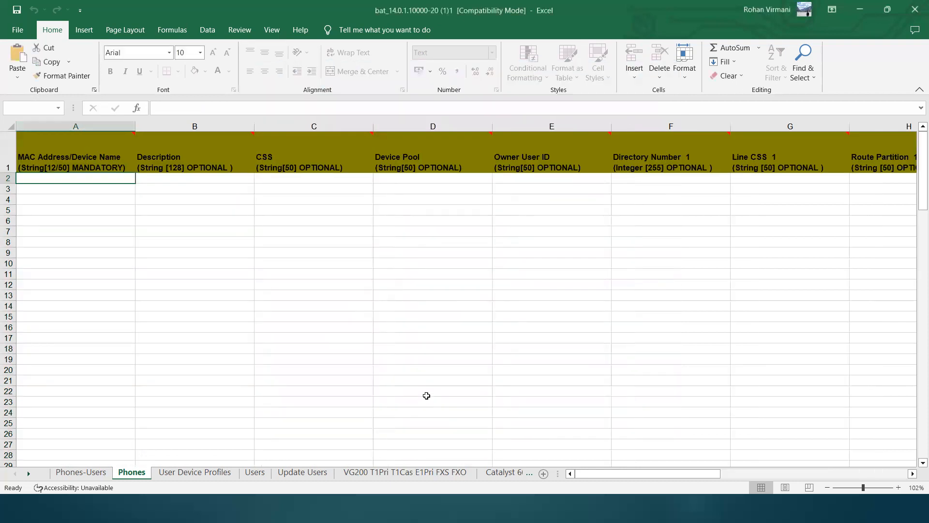
# Review the header row of the Phones sheet from MAC Address/Device Name through External Phone Number Mask.
pyautogui.click(67, 148)
pyautogui.press('Right')
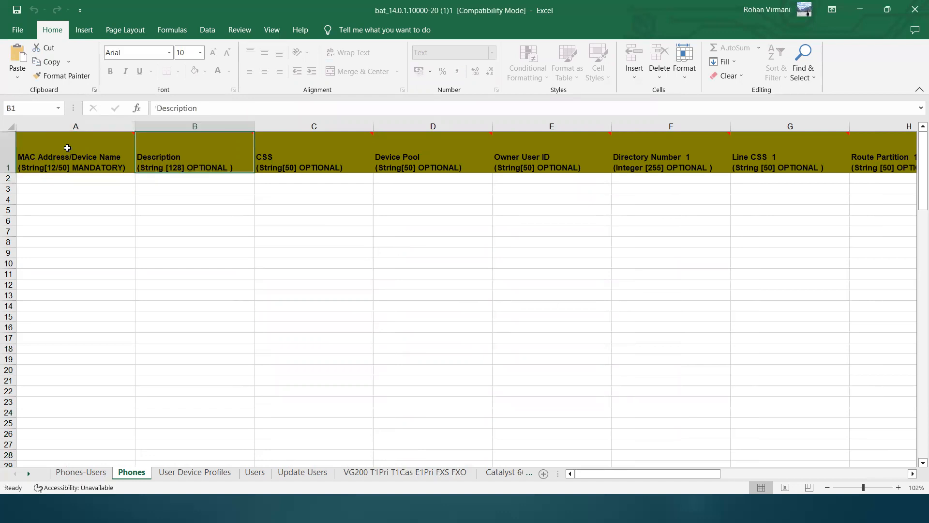
pyautogui.press('Right')
pyautogui.press('Right')
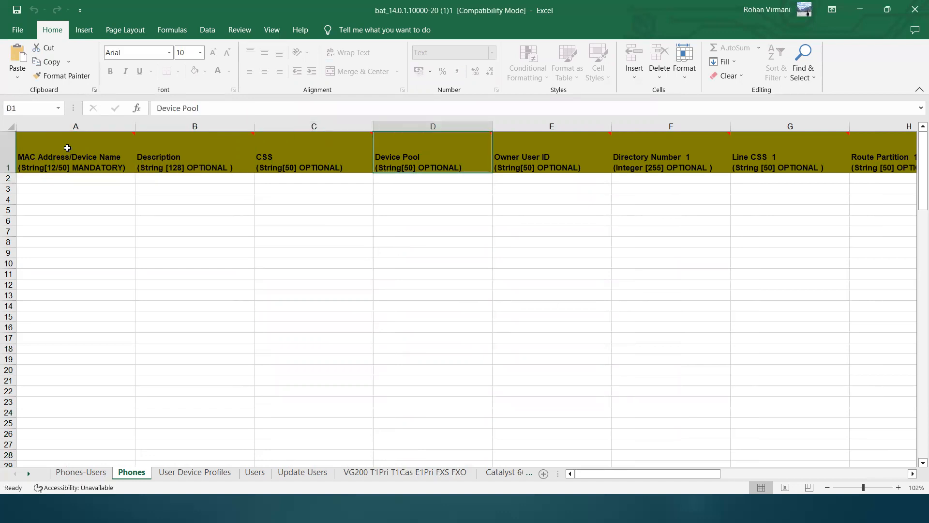
pyautogui.press('Right')
pyautogui.press('Right')
pyautogui.press('Right')
pyautogui.press('Right')
pyautogui.press('Right')
pyautogui.press('Right')
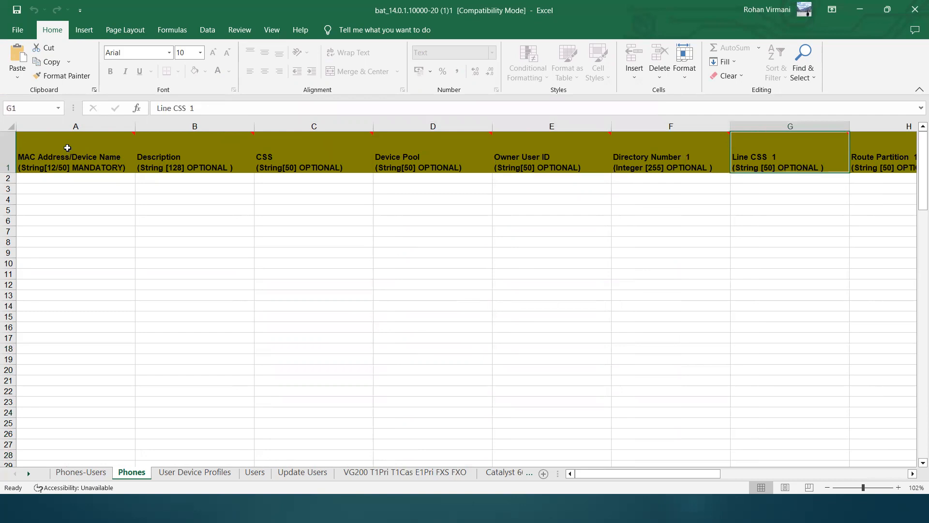
pyautogui.press('Right')
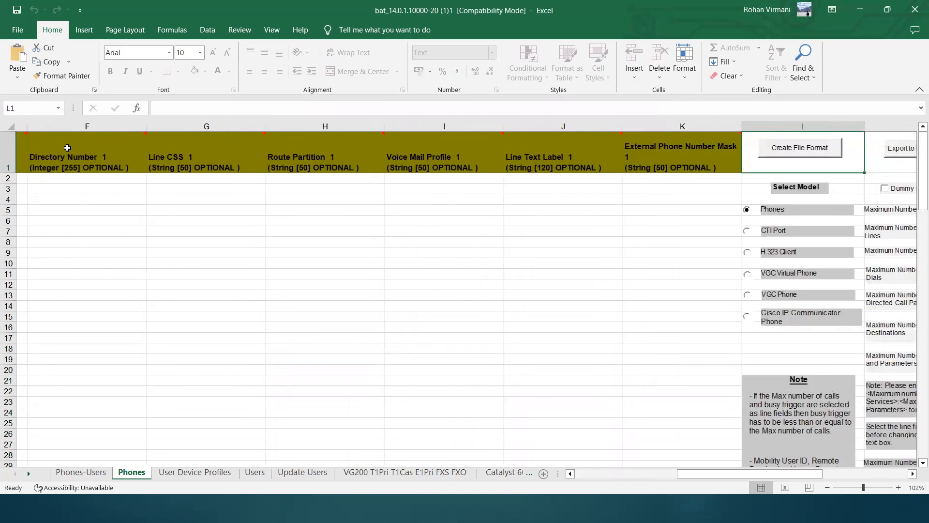
pyautogui.press('Left')
pyautogui.press('Left')
pyautogui.press('Left')
pyautogui.press('Left')
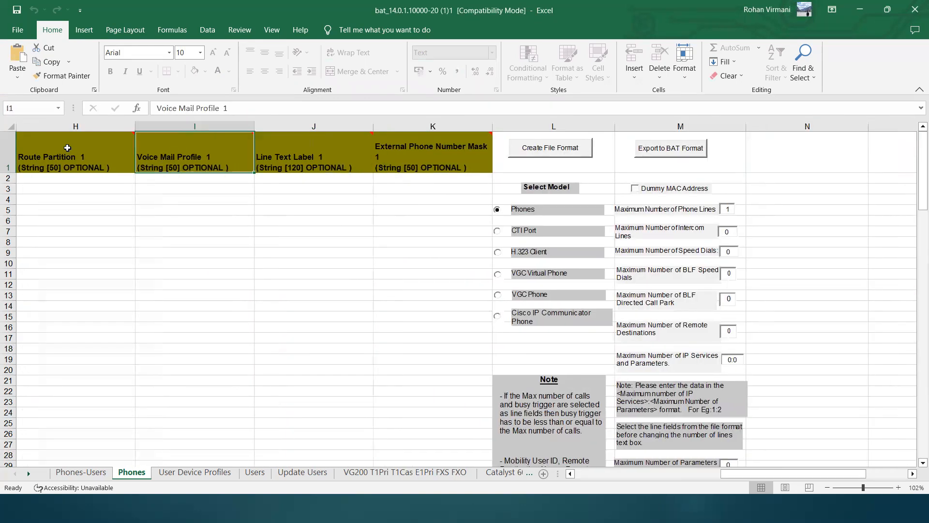
pyautogui.press('Left')
pyautogui.press('Left')
pyautogui.press('Left')
pyautogui.press('Left')
pyautogui.press('Left')
pyautogui.press('Left')
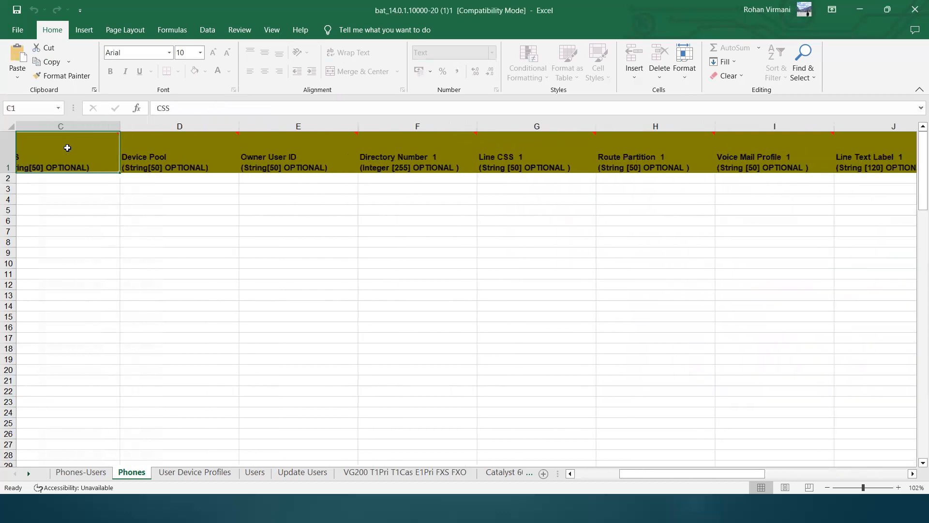
pyautogui.press('Right')
pyautogui.press('Right')
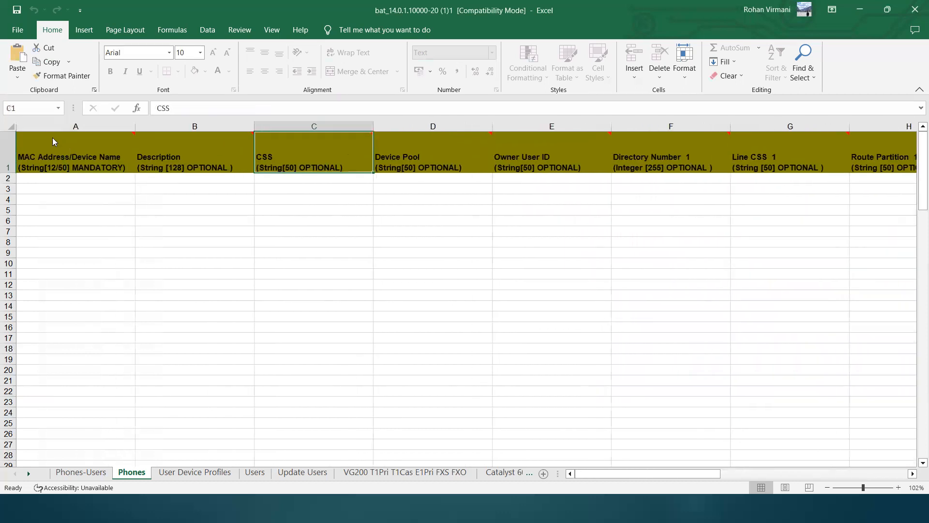
# Compare the device-level CSS column with the Line CSS 1 column in the header row.
pyautogui.moveTo(288, 148)
pyautogui.press('Right')
pyautogui.press('Right')
pyautogui.press('Right')
pyautogui.press('Right')
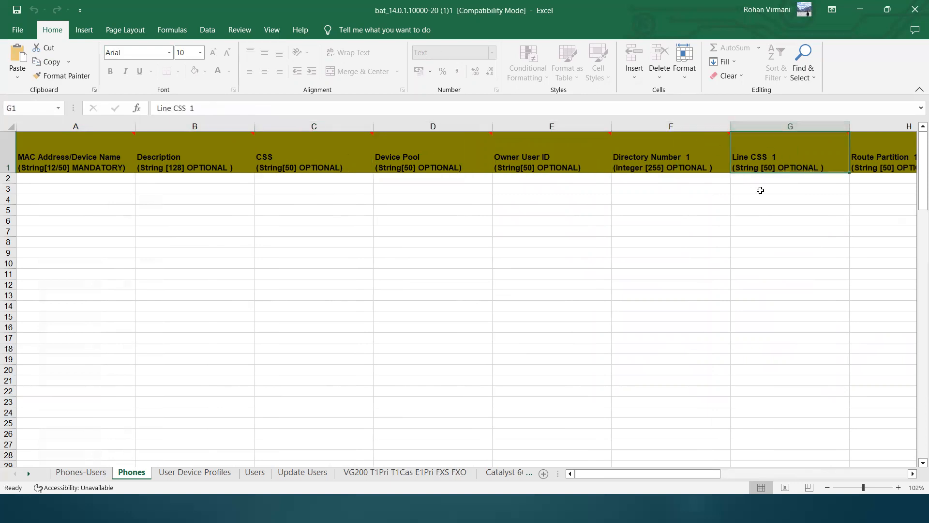
pyautogui.moveTo(772, 159)
pyautogui.press('Left')
pyautogui.press('Left')
pyautogui.press('Left')
pyautogui.press('Left')
pyautogui.press('Right')
pyautogui.press('Right')
pyautogui.press('Right')
pyautogui.press('Right')
pyautogui.press('Right')
pyautogui.press('Right')
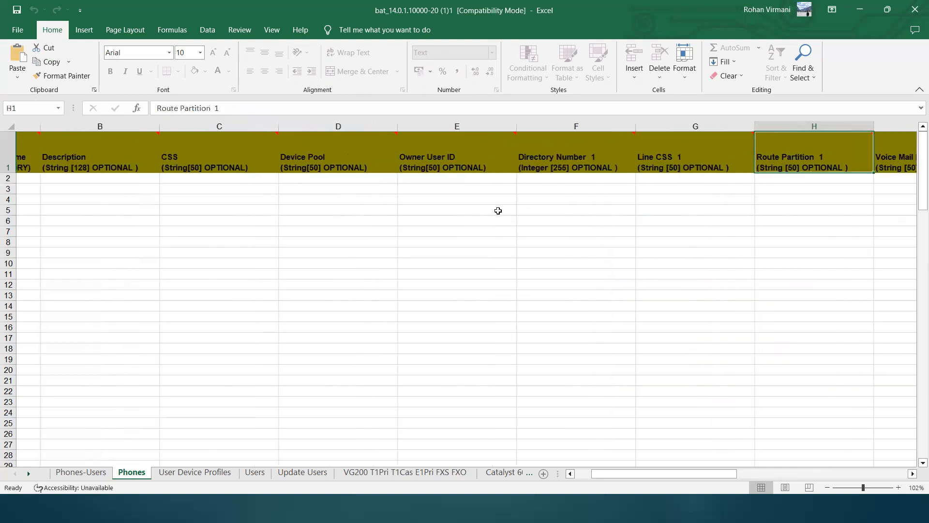
# Go through all header columns again, from MAC Address/Device Name to the Export to BAT Format option.
pyautogui.press('Right')
pyautogui.press('Left')
pyautogui.press('Left')
pyautogui.press('Left')
pyautogui.press('Left')
pyautogui.press('Left')
pyautogui.press('Left')
pyautogui.press('Left')
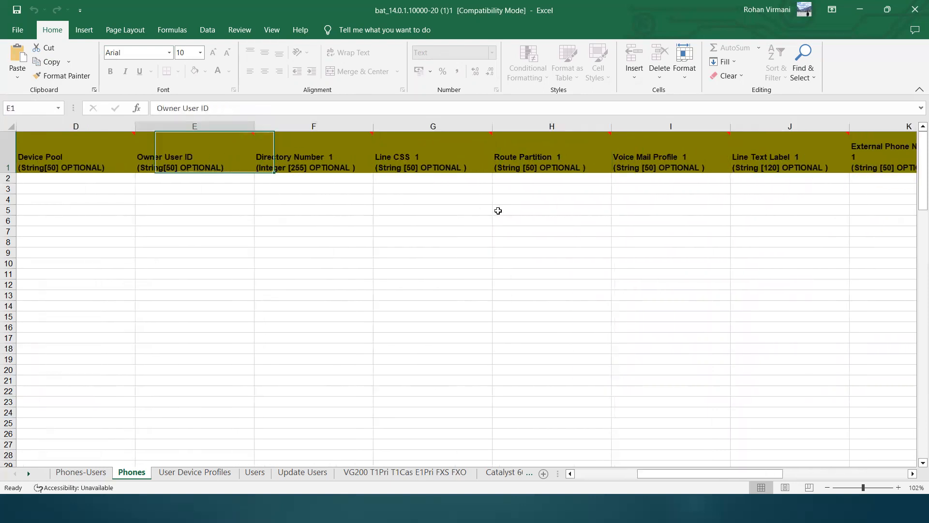
pyautogui.press('Left')
pyautogui.press('Left')
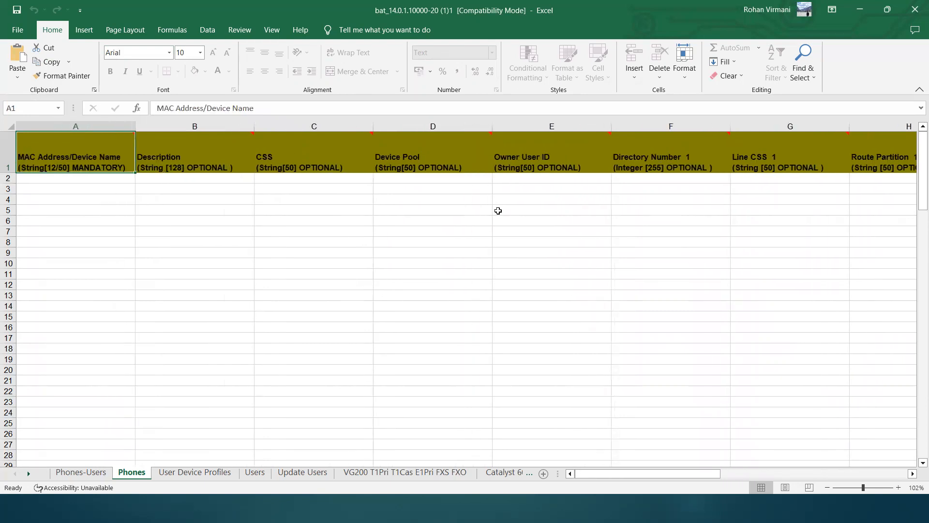
pyautogui.press('Right')
pyautogui.press('Right')
pyautogui.press('Right')
pyautogui.press('Right')
pyautogui.press('Right')
pyautogui.press('Right')
pyautogui.press('Right')
pyautogui.press('Right')
pyautogui.press('Right')
pyautogui.press('Right')
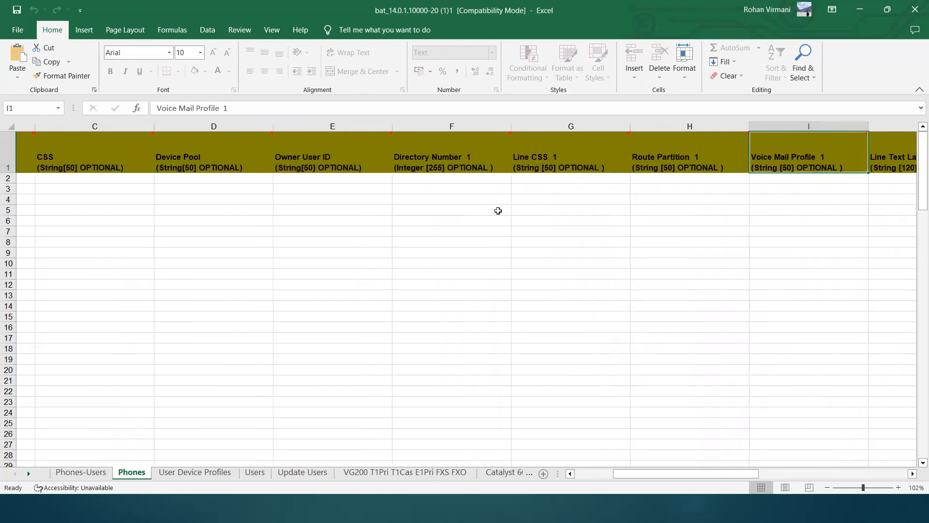
pyautogui.hscroll(4, 498, 211)
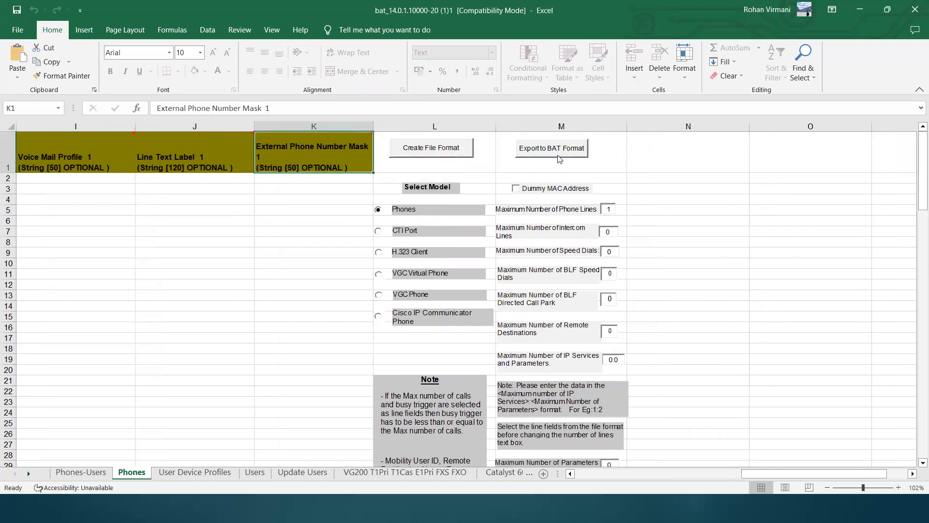
# Recheck the header columns from Line Text Label back to MAC Address/Device Name.
pyautogui.click(208, 154)
pyautogui.press('Left')
pyautogui.press('Left')
pyautogui.press('Left')
pyautogui.press('Left')
pyautogui.press('Left')
pyautogui.press('Left')
pyautogui.press('Left')
pyautogui.press('Left')
pyautogui.press('Left')
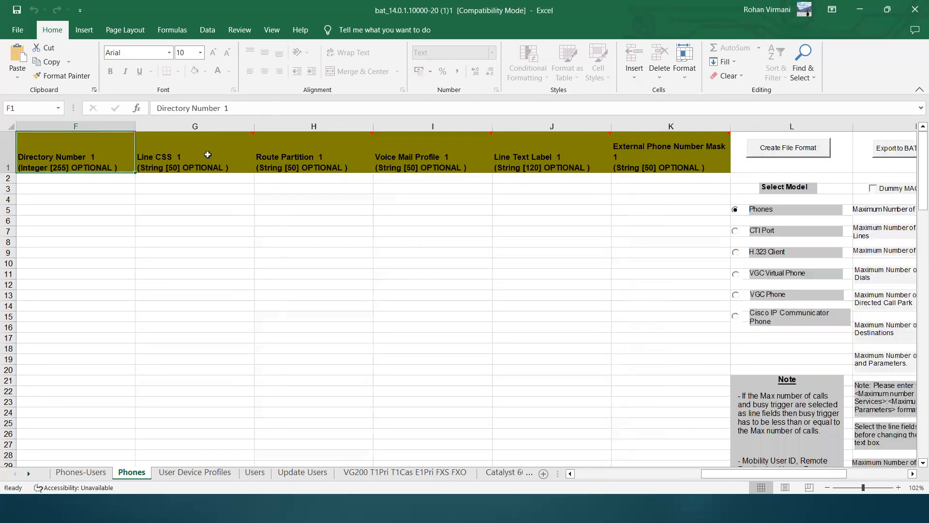
pyautogui.press('Down')
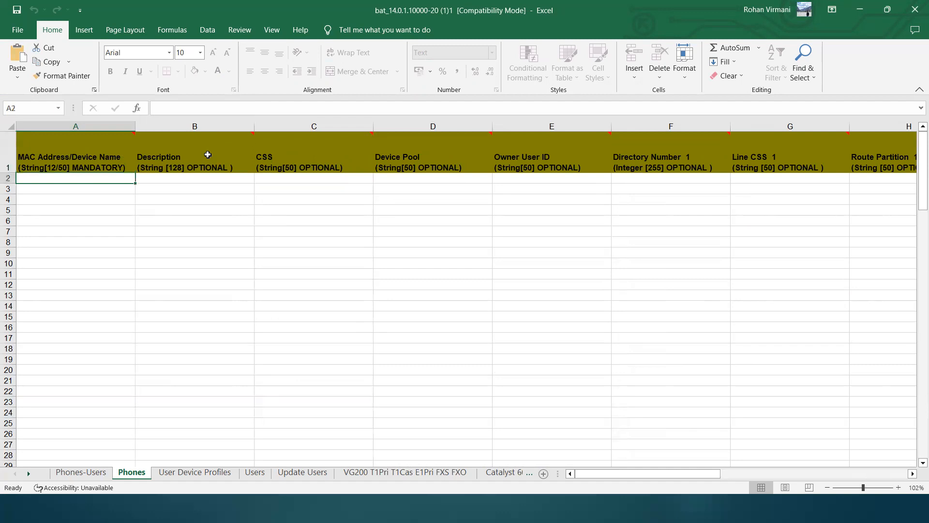
pyautogui.press('Up')
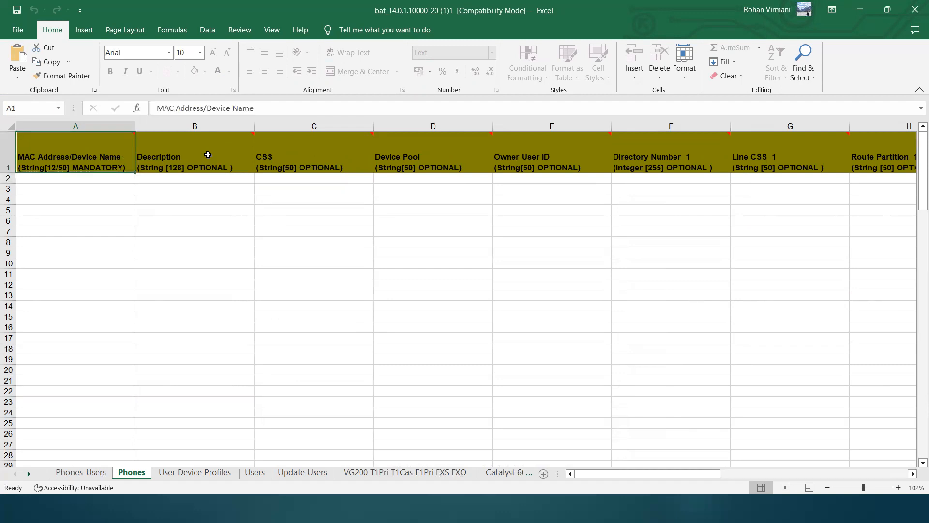
# Examine the row 2 entry cells for the device fields, from MAC Address/Device Name through Owner User ID.
pyautogui.click(65, 182)
pyautogui.click(189, 178)
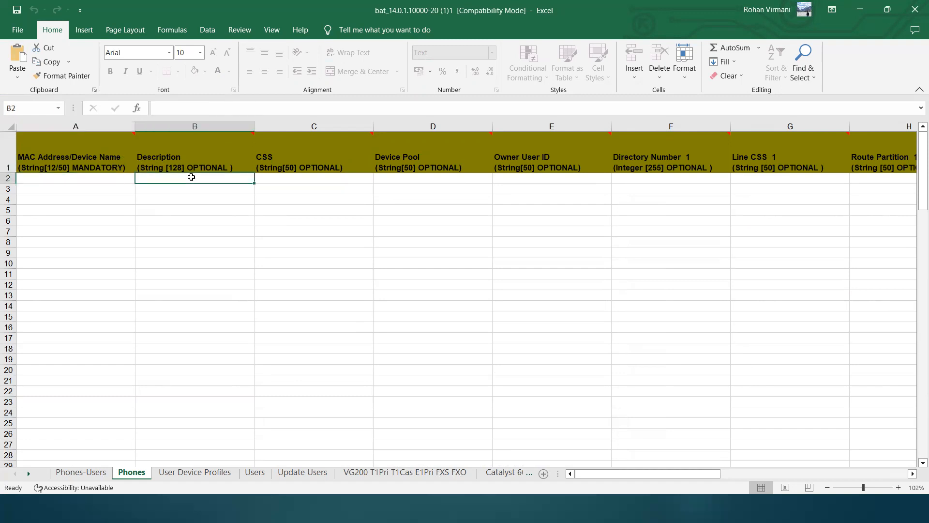
pyautogui.click(317, 177)
pyautogui.click(432, 180)
pyautogui.click(310, 179)
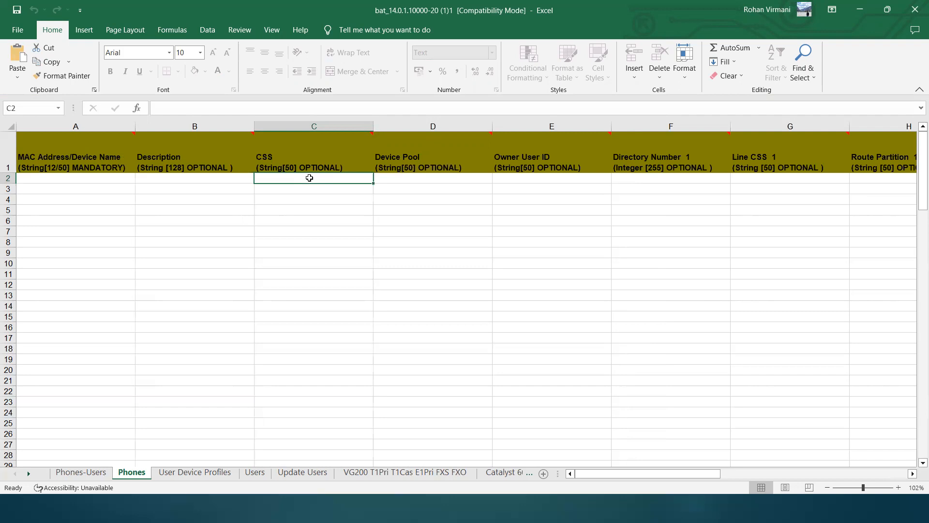
pyautogui.press('Tab')
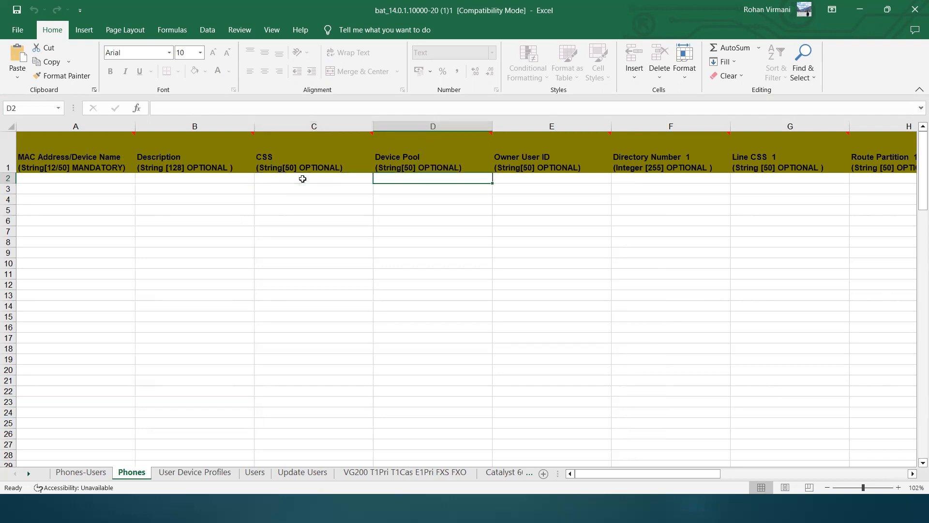
pyautogui.press('Tab')
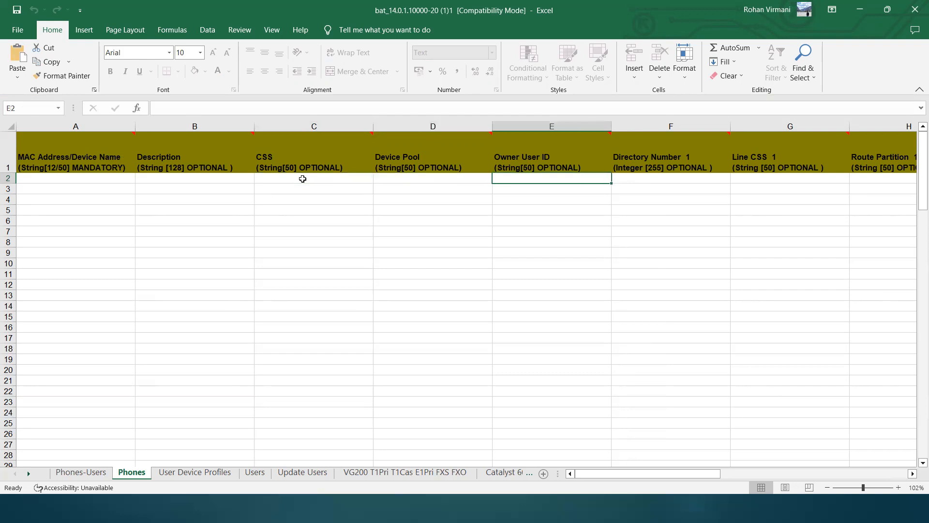
# Examine the row 2 entry cells for the line fields, from Directory Number through External Phone Number Mask.
pyautogui.press('Tab')
pyautogui.press('Tab')
pyautogui.hotkey('shift', 'Tab')
pyautogui.hotkey('shift', 'Tab')
pyautogui.press('Left')
pyautogui.press('Right')
pyautogui.press('Right')
pyautogui.press('Right')
pyautogui.press('Right')
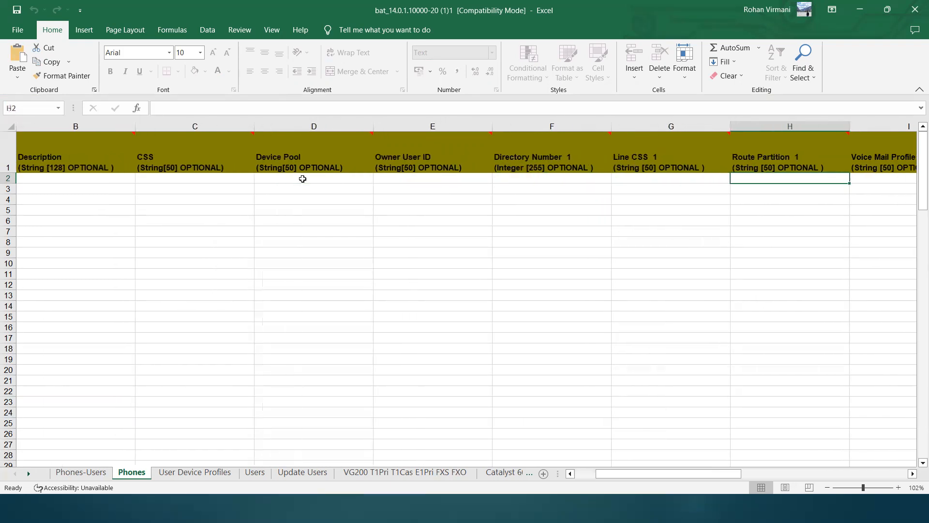
pyautogui.press('Left')
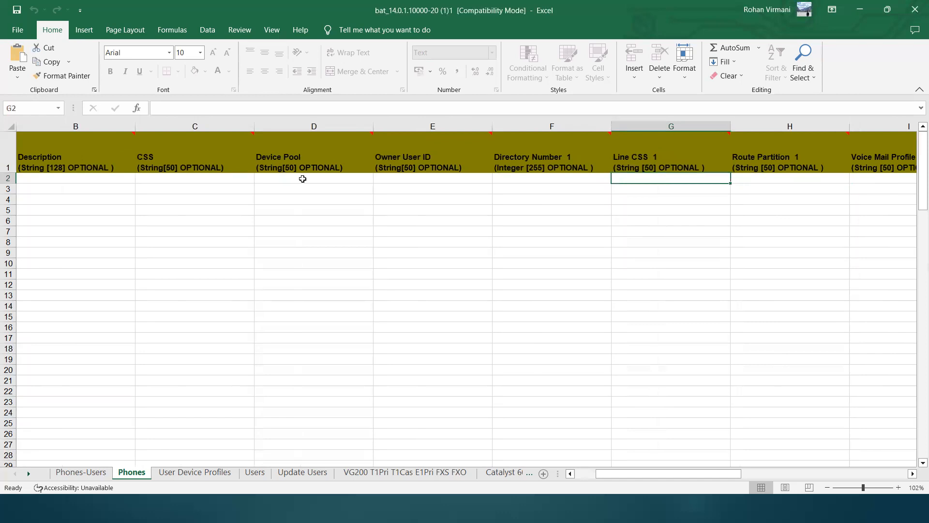
pyautogui.press('Right')
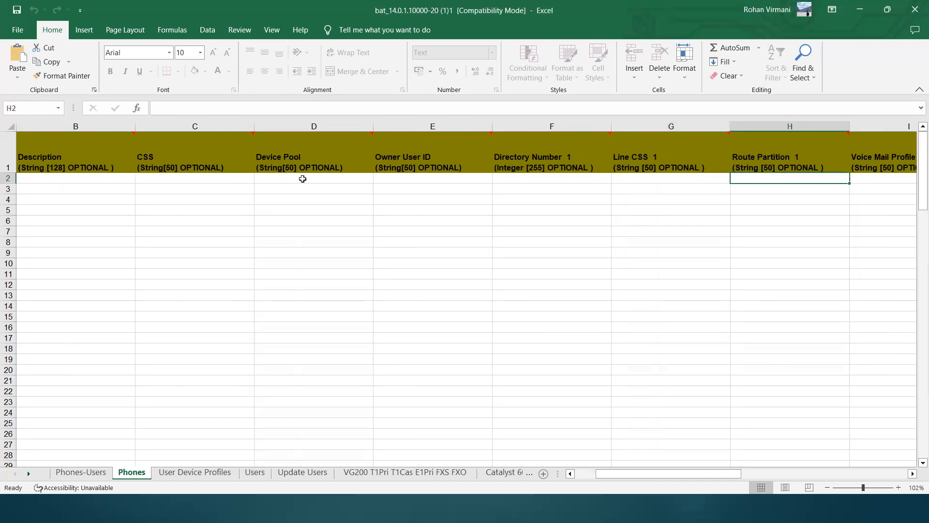
pyautogui.press('Right')
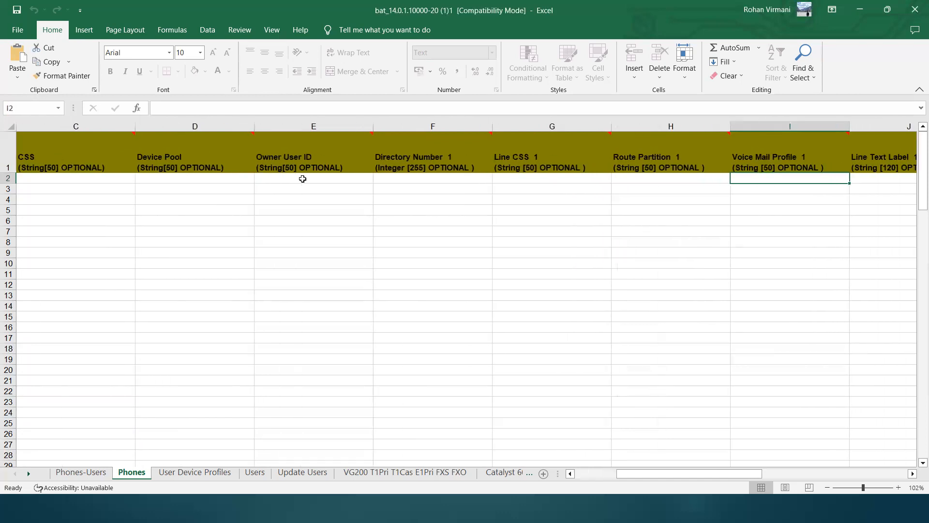
pyautogui.press('Right')
pyautogui.press('Left')
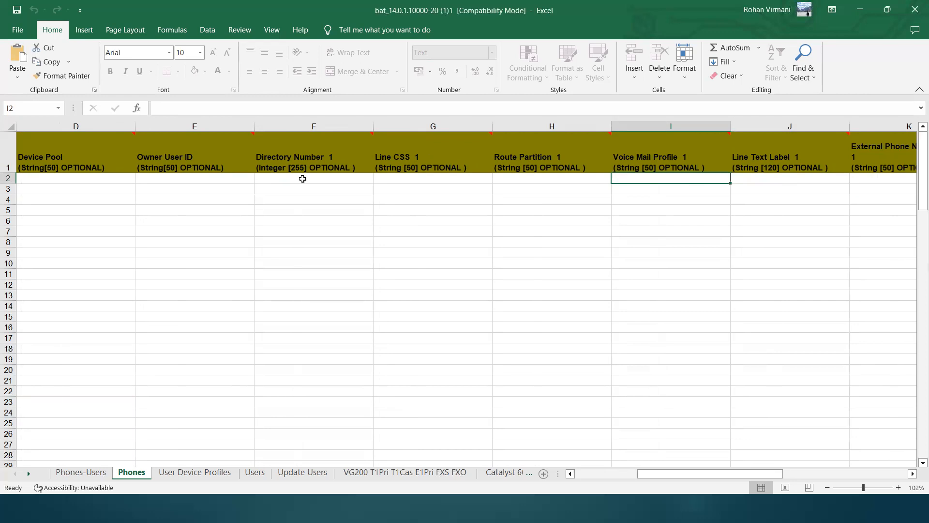
pyautogui.press('Right')
pyautogui.press('Right')
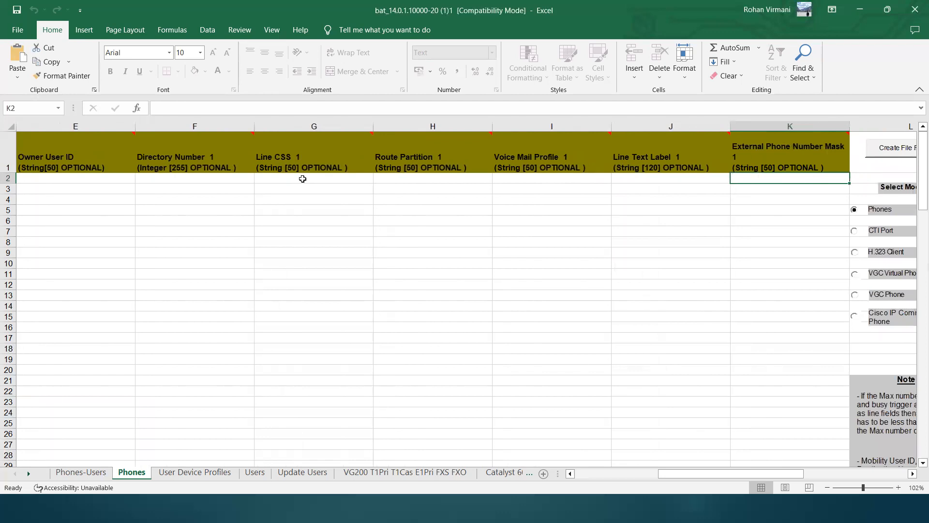
pyautogui.press('Left')
pyautogui.press('Left')
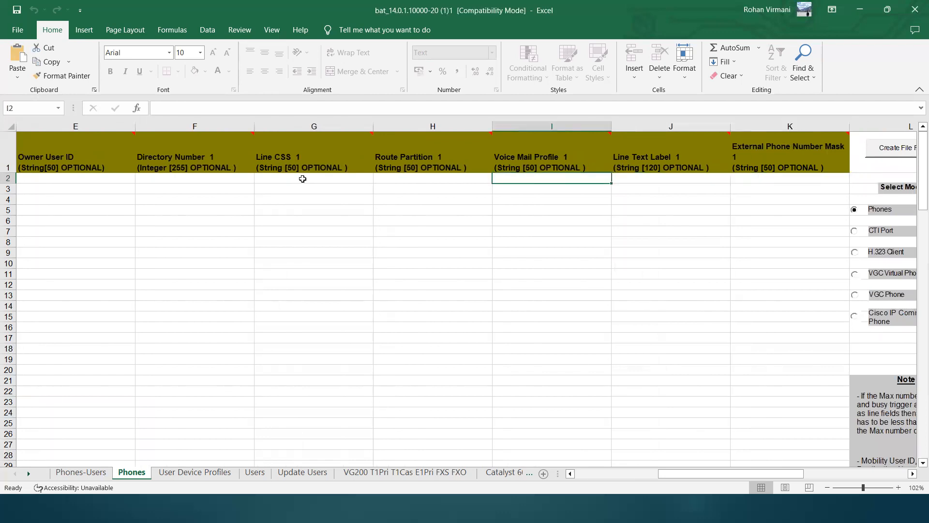
# Look across row 2 from the first column to the model selection and BAT export options.
pyautogui.press('Home')
pyautogui.press('Right')
pyautogui.press('Left')
pyautogui.press('Right')
pyautogui.press('Right')
pyautogui.press('Right')
pyautogui.press('Right')
pyautogui.press('Right')
pyautogui.press('Right')
pyautogui.press('Right')
pyautogui.press('Right')
pyautogui.press('Right')
pyautogui.press('Right')
pyautogui.press('Right')
pyautogui.press('Right')
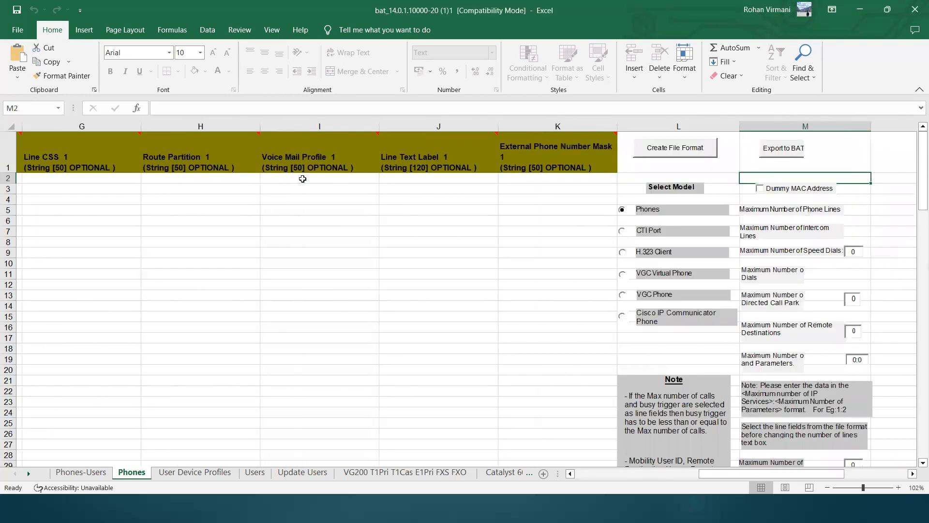
# Review the row 2 entry cells backwards from the BAT export options to MAC Address/Device Name.
pyautogui.press('Left')
pyautogui.press('Left')
pyautogui.press('Left')
pyautogui.press('Left')
pyautogui.press('Left')
pyautogui.press('Left')
pyautogui.press('Left')
pyautogui.press('Left')
pyautogui.press('Left')
pyautogui.press('Left')
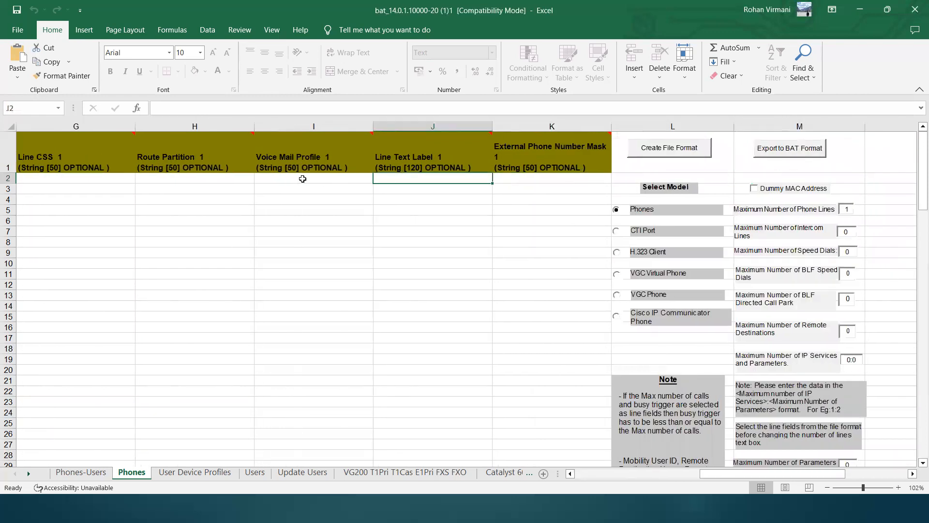
pyautogui.press('Left')
pyautogui.press('Left')
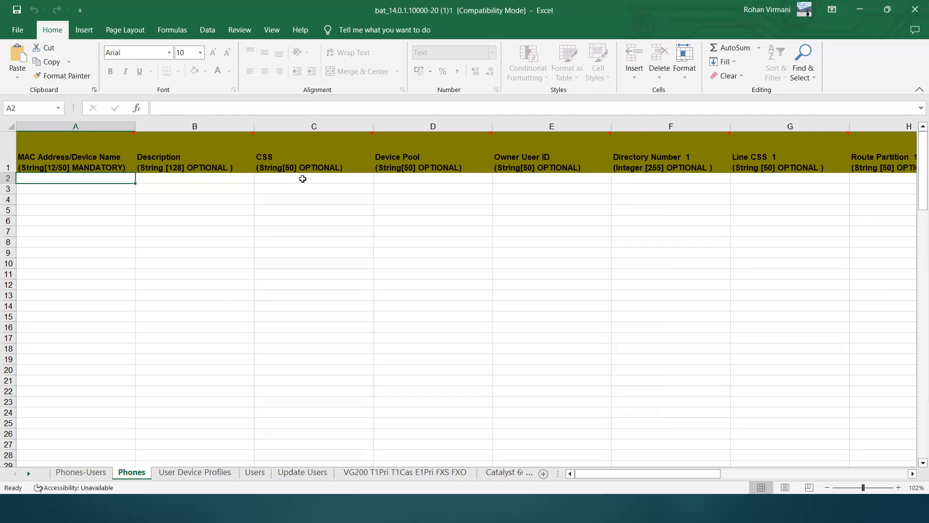
# Check the row 2 device and line fields once more, up to the column with the Create File Format option.
pyautogui.press('Right')
pyautogui.press('Right')
pyautogui.press('Right')
pyautogui.press('Right')
pyautogui.press('Right')
pyautogui.press('Right')
pyautogui.press('Right')
pyautogui.press('Right')
pyautogui.press('Right')
pyautogui.press('Right')
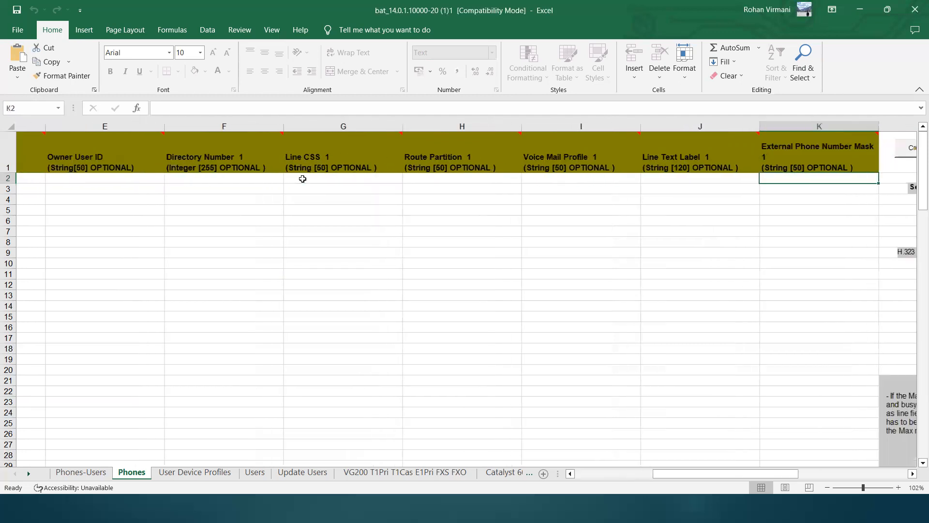
pyautogui.press('Right')
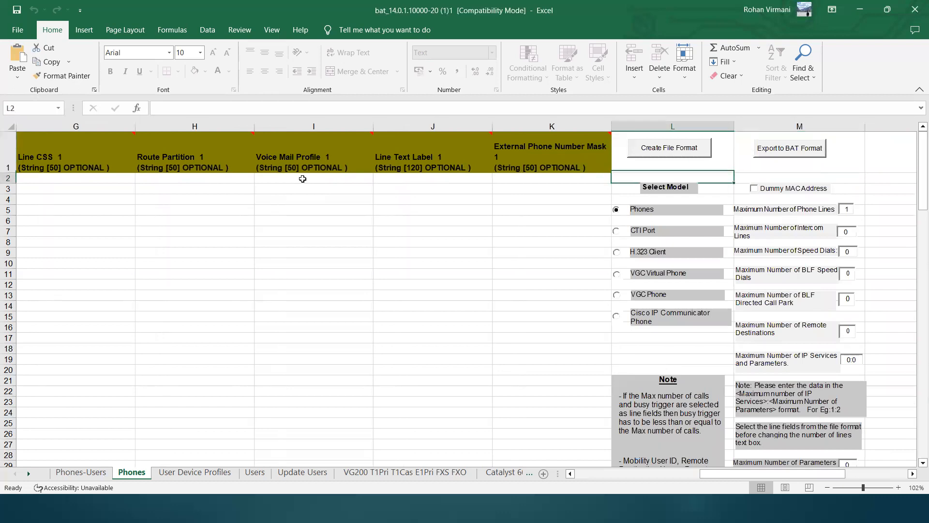
# Go back through the line and device fields to the MAC Address/Device Name entry cell in row 2.
pyautogui.press('Left')
pyautogui.press('Left')
pyautogui.press('Left')
pyautogui.press('Left')
pyautogui.press('Left')
pyautogui.press('Left')
pyautogui.press('Left')
pyautogui.press('Left')
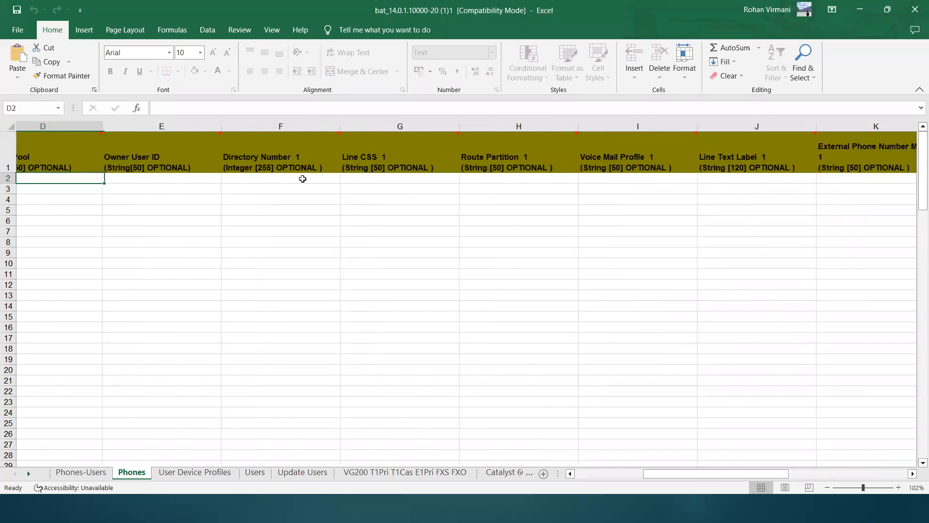
pyautogui.press('Left')
pyautogui.press('Left')
pyautogui.press('Left')
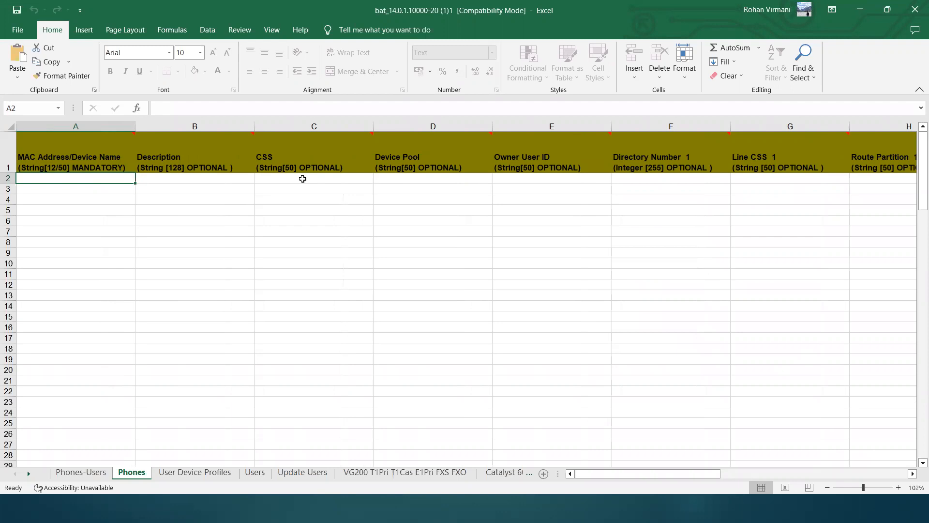
# Switch to Cisco Unified CM Administration in the browser and start adding a new bulk phone template.
pyautogui.hotkey('alt', 'Tab')
pyautogui.press('Tab')
pyautogui.press('Tab')
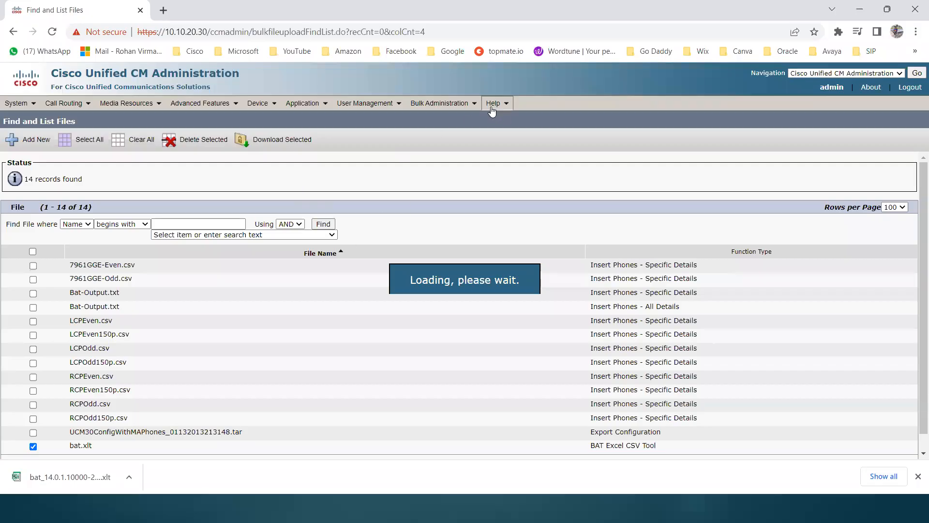
pyautogui.moveTo(442, 108)
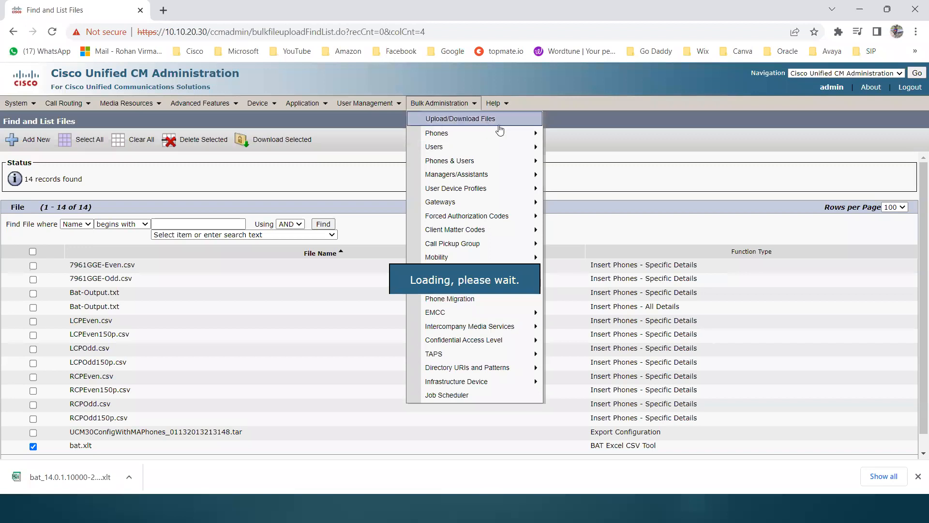
pyautogui.moveTo(438, 137)
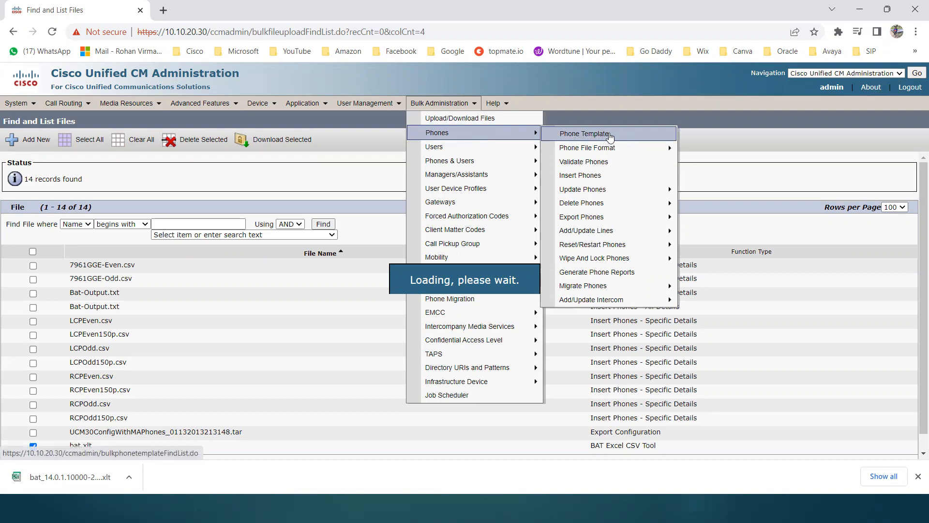
pyautogui.click(611, 138)
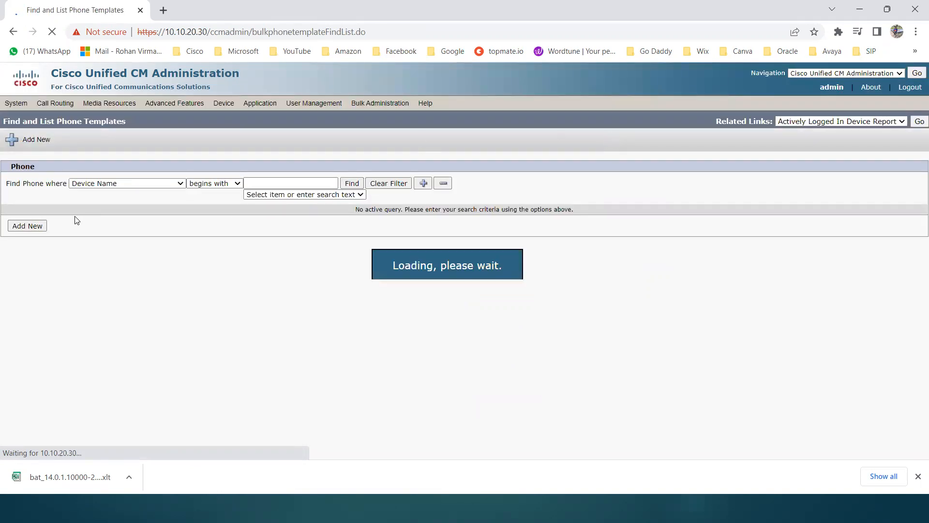
pyautogui.click(32, 228)
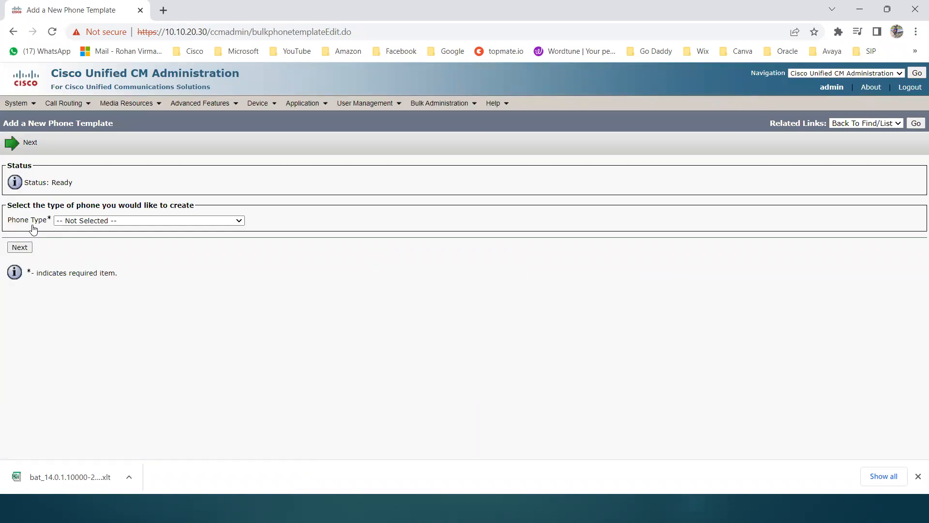
# Choose Cisco 7965 as the phone type for the new template and continue.
pyautogui.click(234, 222)
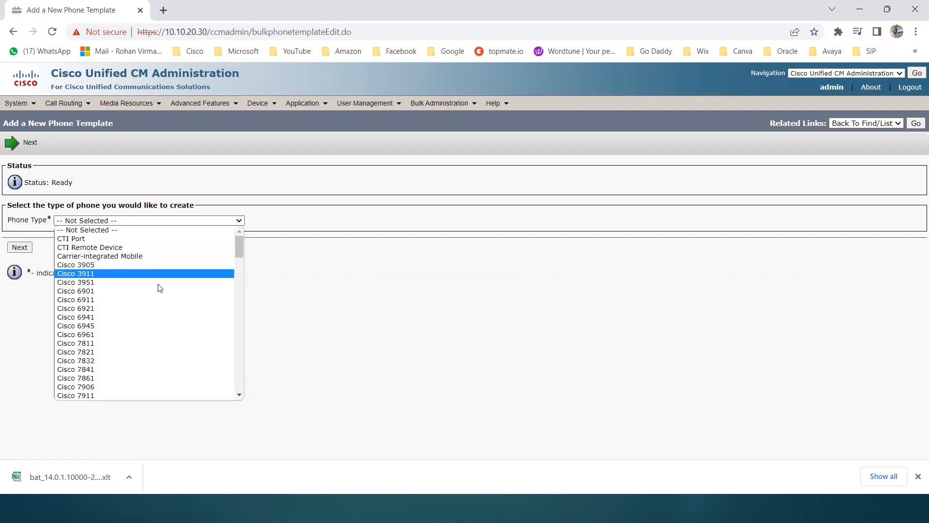
pyautogui.scroll(-15, 158, 289)
pyautogui.scroll(10, 157, 290)
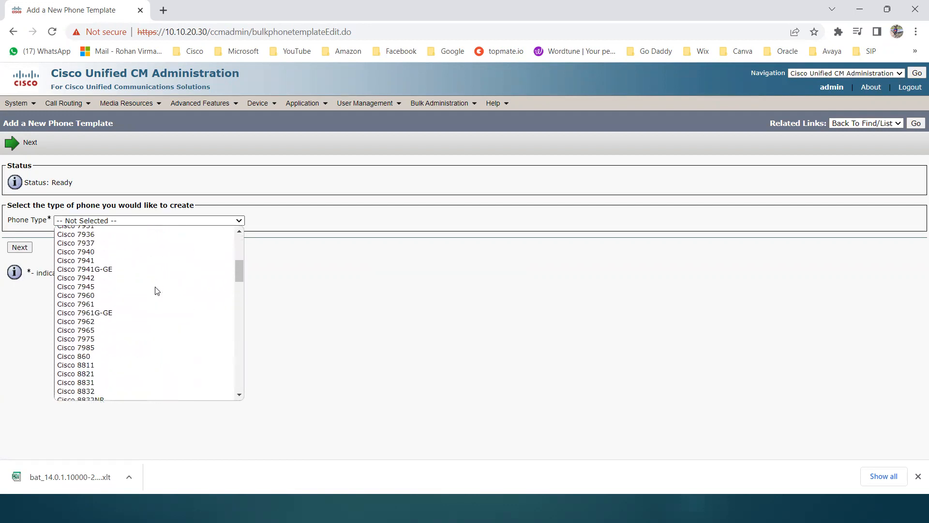
pyautogui.scroll(3, 158, 291)
pyautogui.scroll(-3, 158, 291)
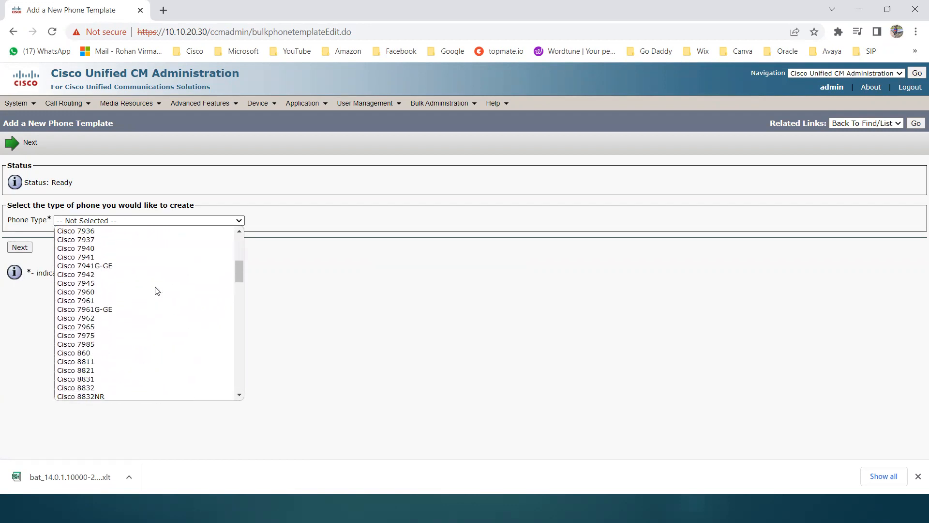
pyautogui.click(97, 329)
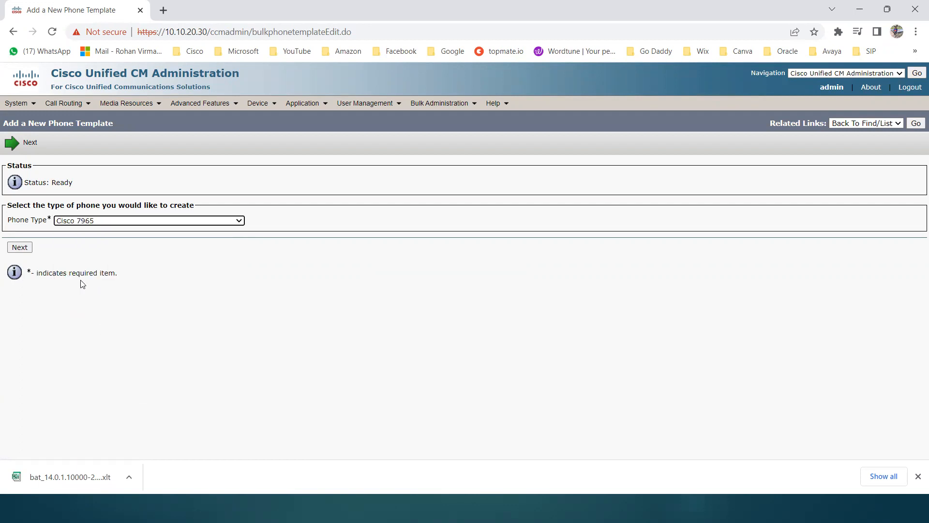
pyautogui.click(20, 249)
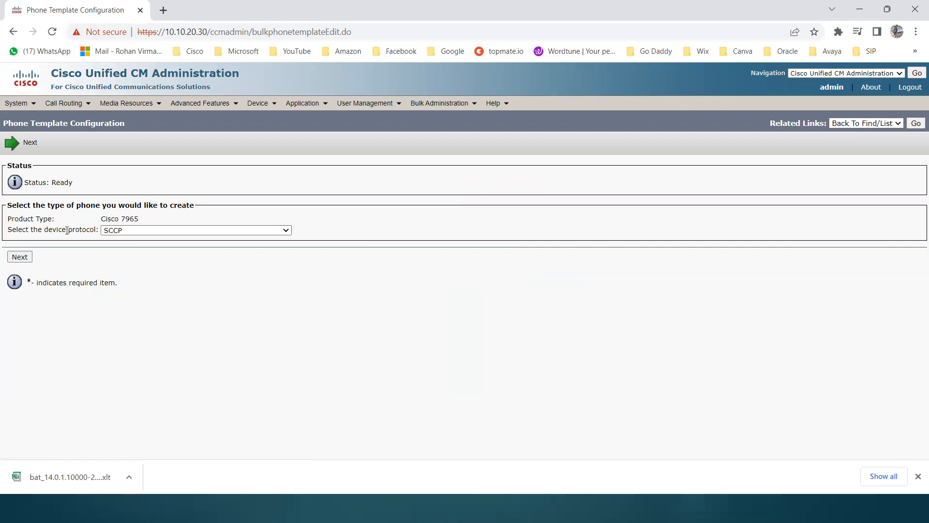
# Select SCCP as the device protocol and continue to the template configuration.
pyautogui.click(176, 233)
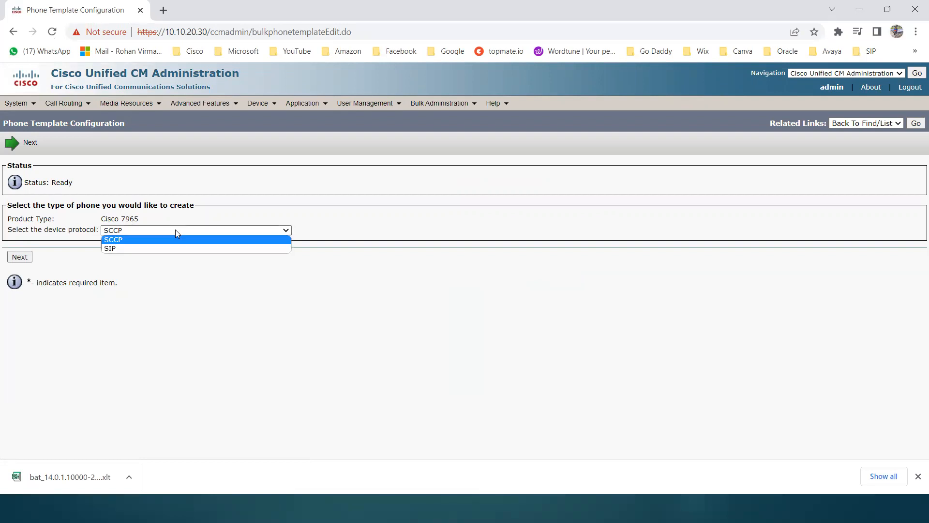
pyautogui.click(132, 240)
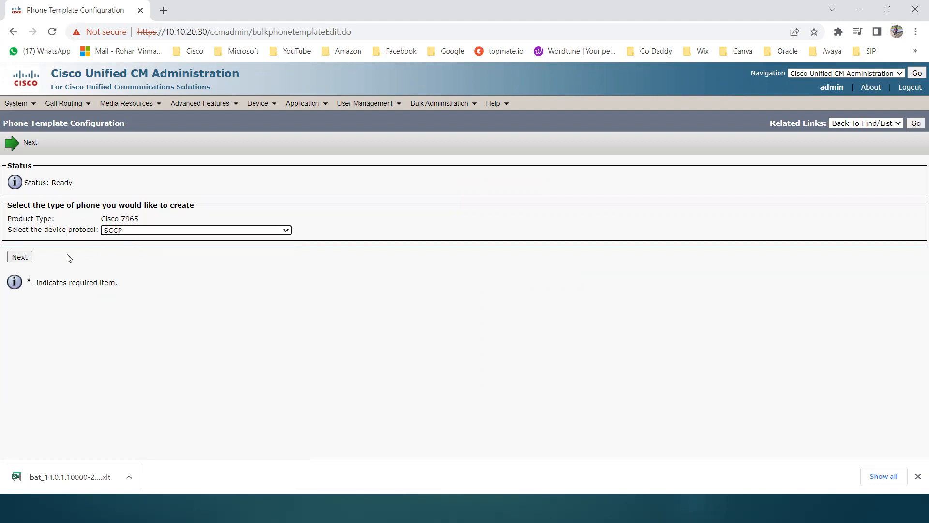
pyautogui.click(24, 261)
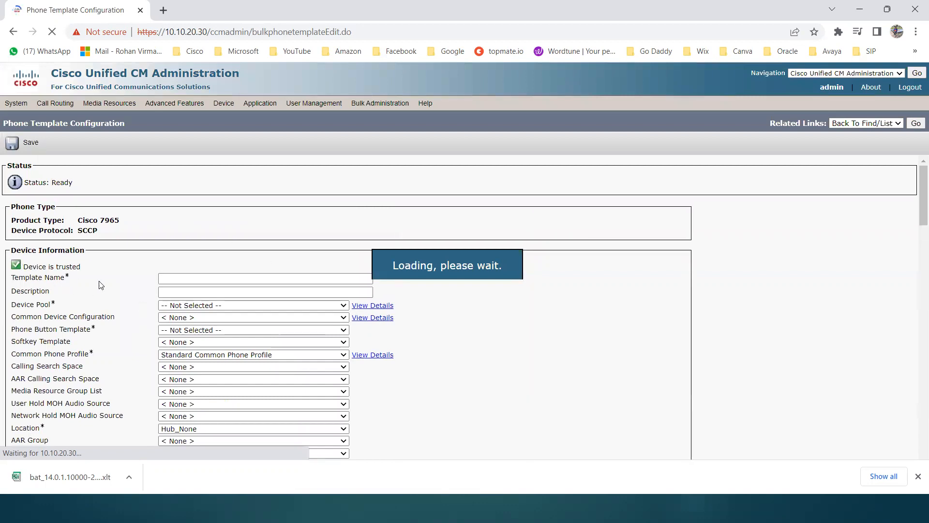
# Look through the template's configuration fields and set the template name to Test_Template_7965.
pyautogui.scroll(-1, 187, 331)
pyautogui.scroll(-12, 187, 330)
pyautogui.scroll(-8, 186, 330)
pyautogui.scroll(15, 187, 329)
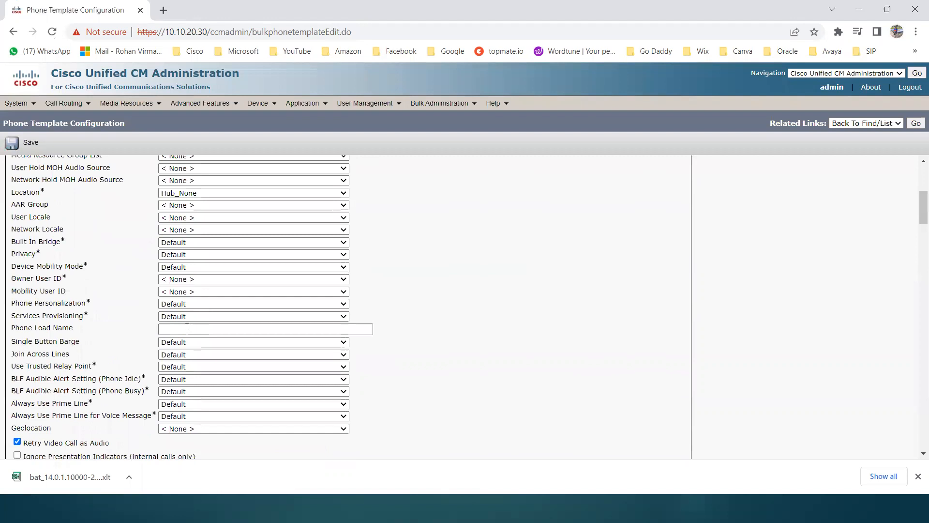
pyautogui.scroll(5, 186, 328)
pyautogui.scroll(1, 187, 328)
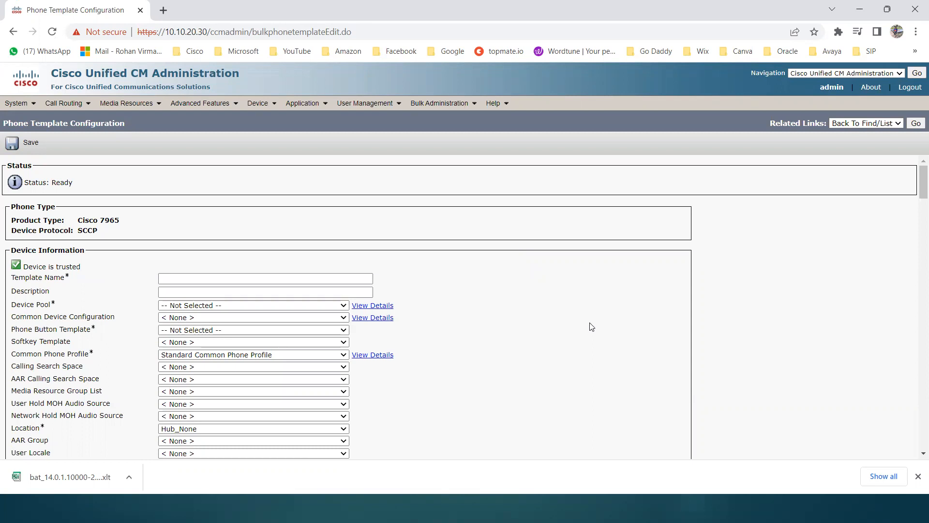
pyautogui.click(173, 276)
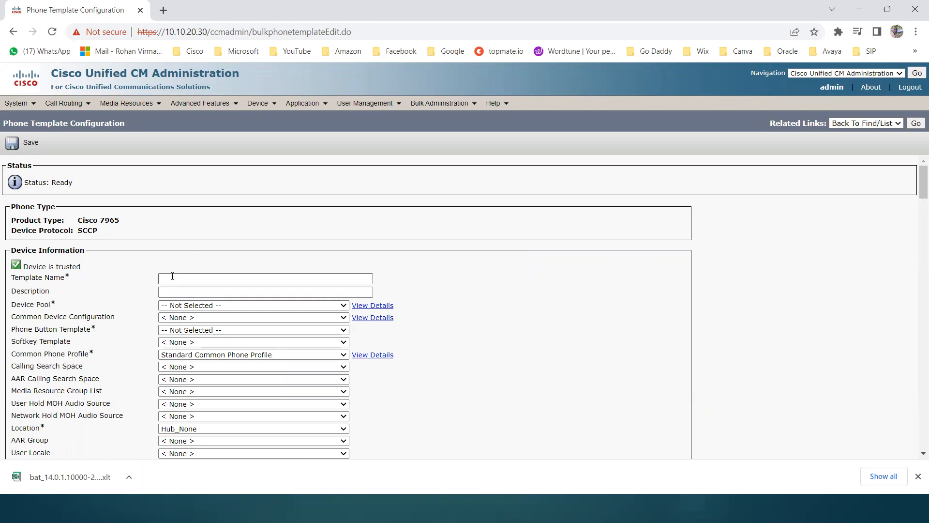
pyautogui.write('tes')
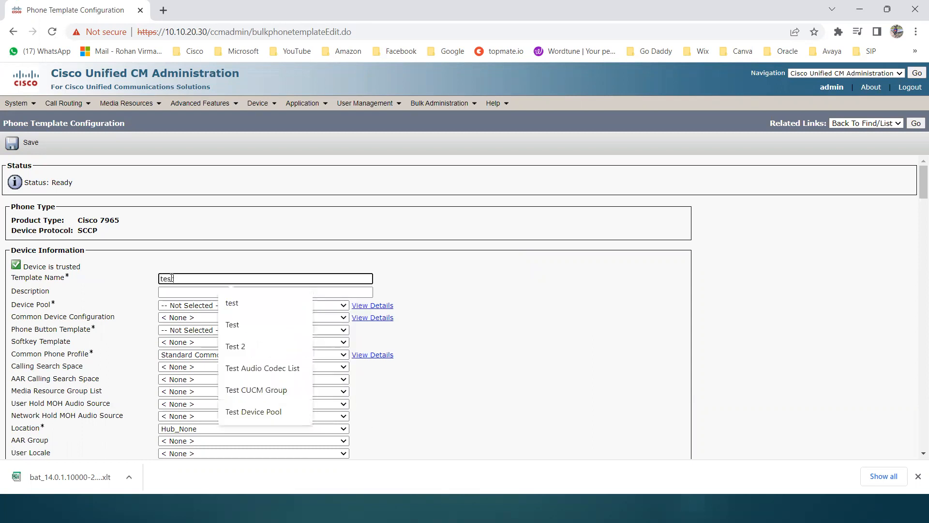
pyautogui.write('Template')
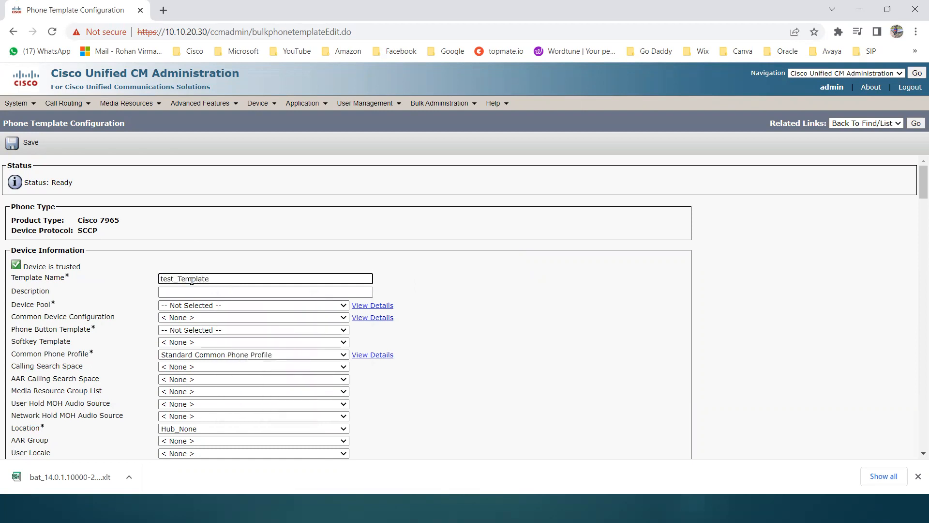
pyautogui.click(162, 279)
pyautogui.press('Delete')
pyautogui.write('T')
pyautogui.write('_7965')
# Copy the template name Test_Template_7965 into the description and set the device pool to Default.
pyautogui.doubleClick(229, 278)
pyautogui.hotkey('ctrl', 'c')
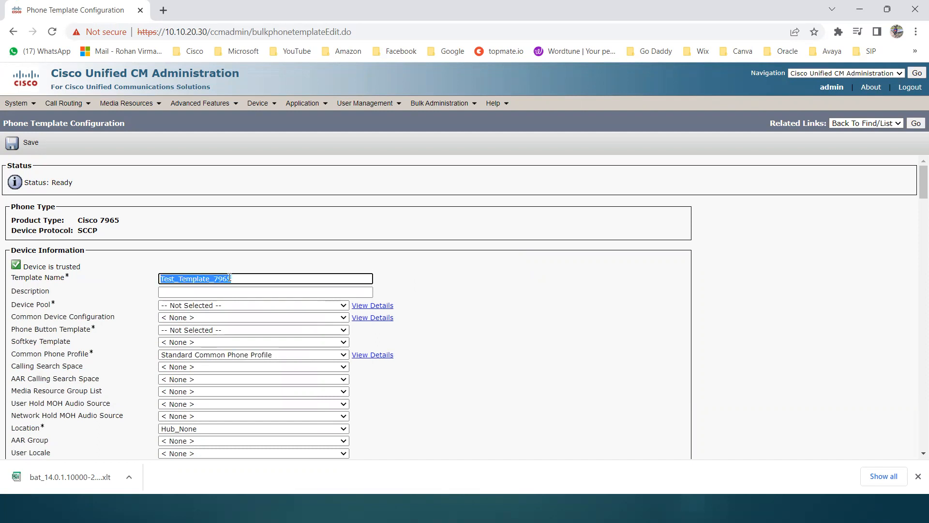
pyautogui.click(196, 296)
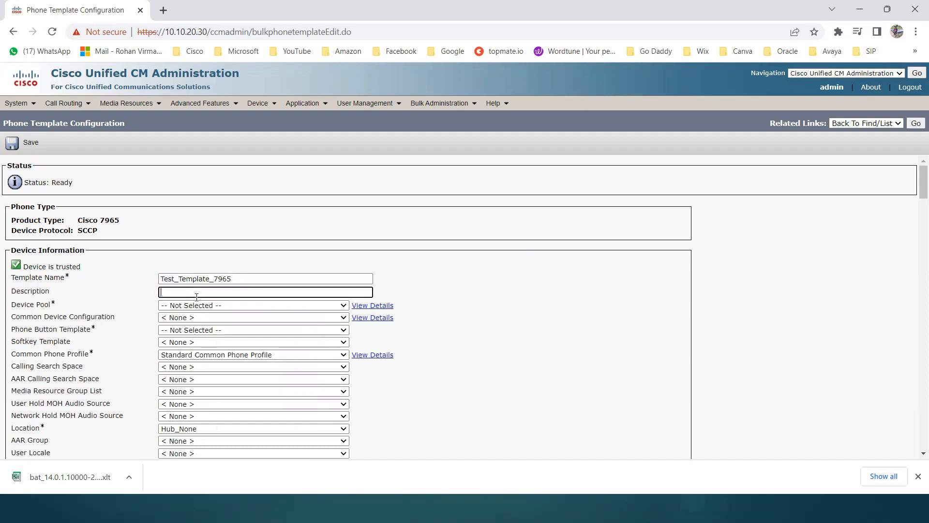
pyautogui.hotkey('ctrl', 'v')
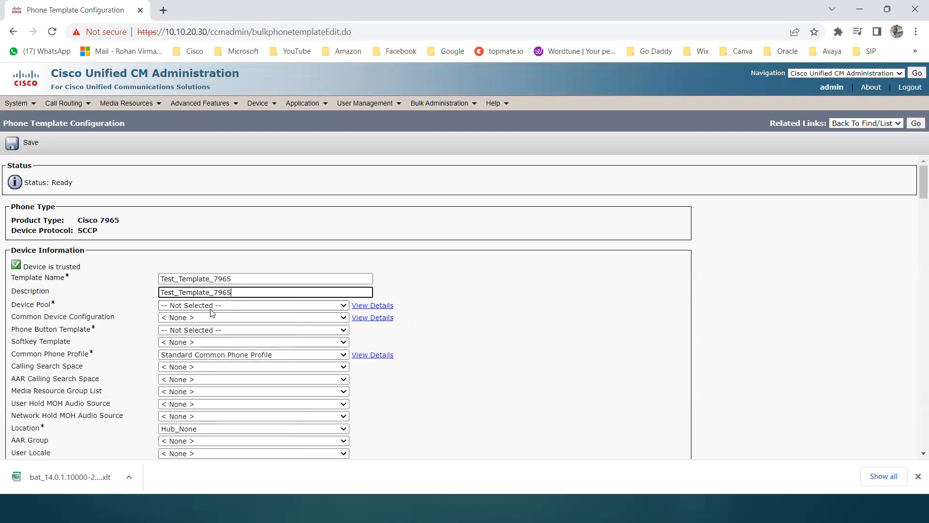
pyautogui.click(258, 306)
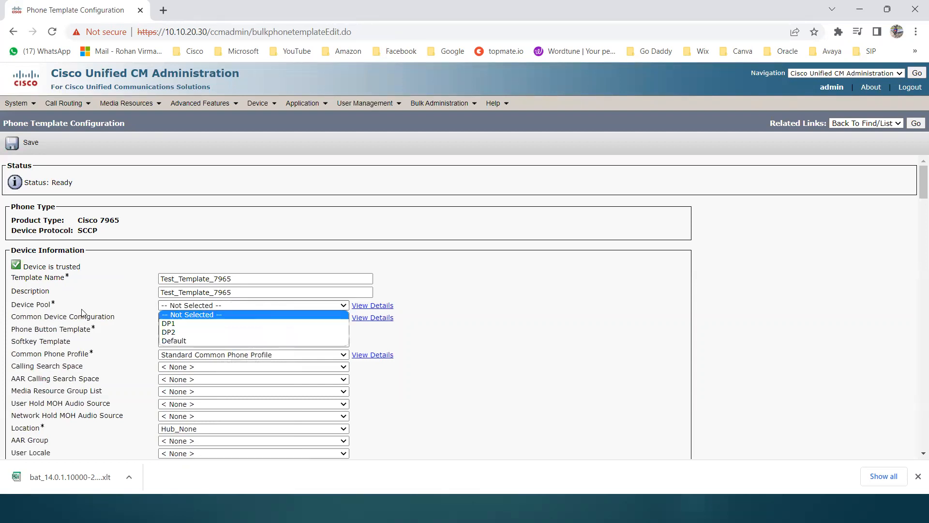
pyautogui.click(196, 341)
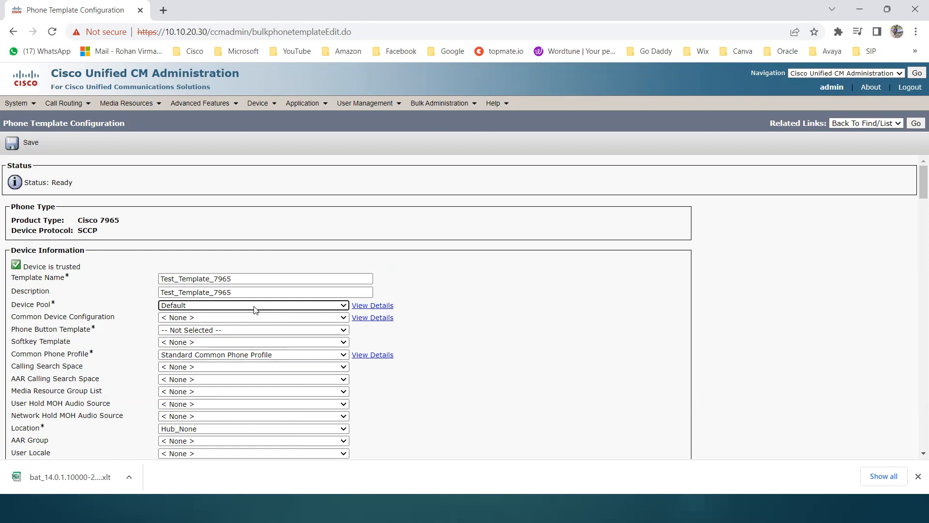
# Switch the template's device pool to DP1 and back to Default.
pyautogui.click(199, 307)
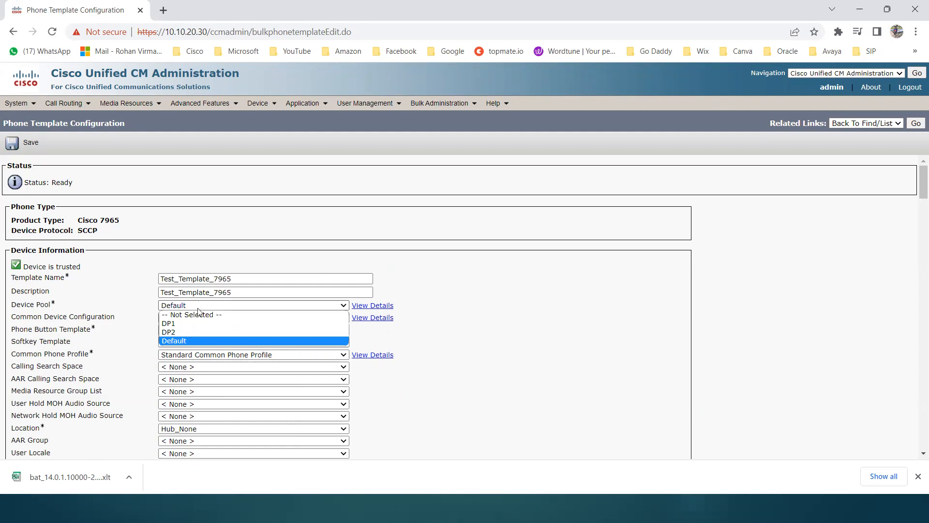
pyautogui.click(175, 325)
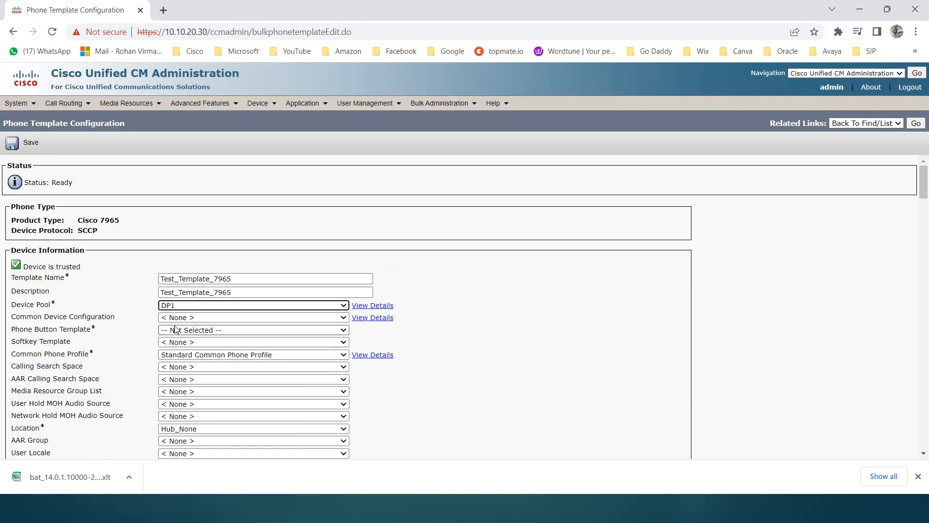
pyautogui.click(211, 306)
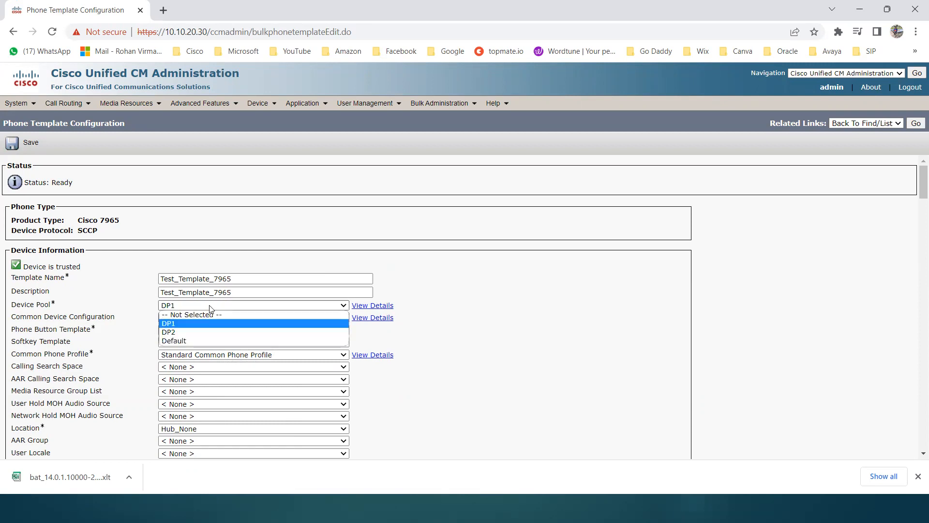
pyautogui.click(186, 339)
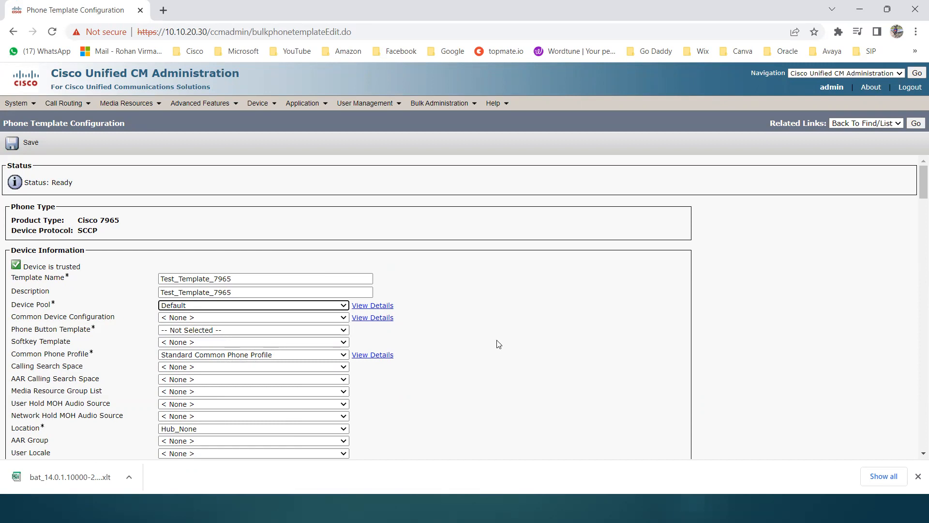
# Set the phone button template to Standard 7965 SCCP.
pyautogui.scroll(-1, 493, 343)
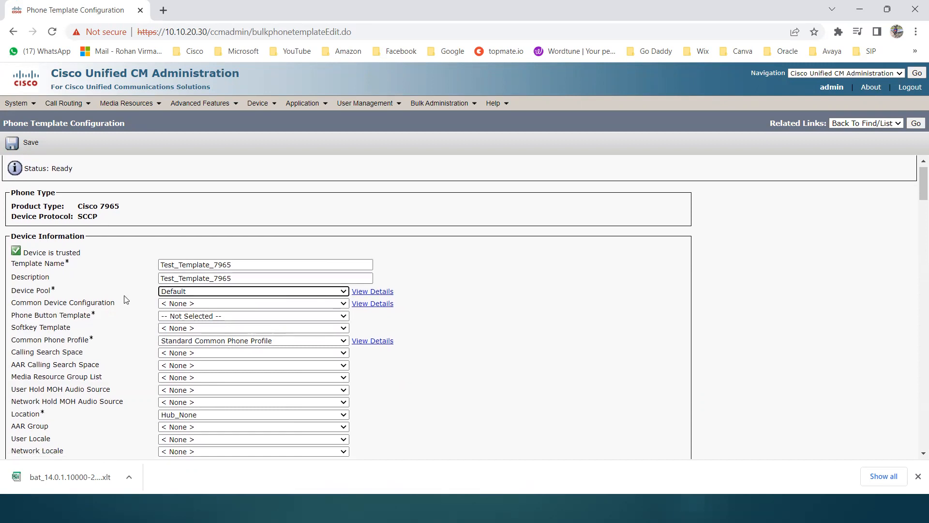
pyautogui.click(106, 321)
pyautogui.moveTo(106, 321); pyautogui.dragTo(14, 319)
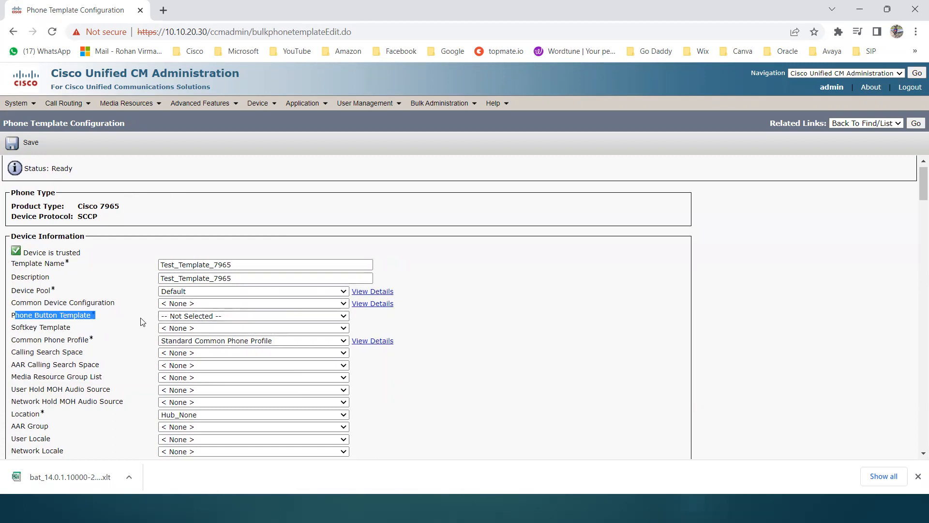
pyautogui.click(230, 316)
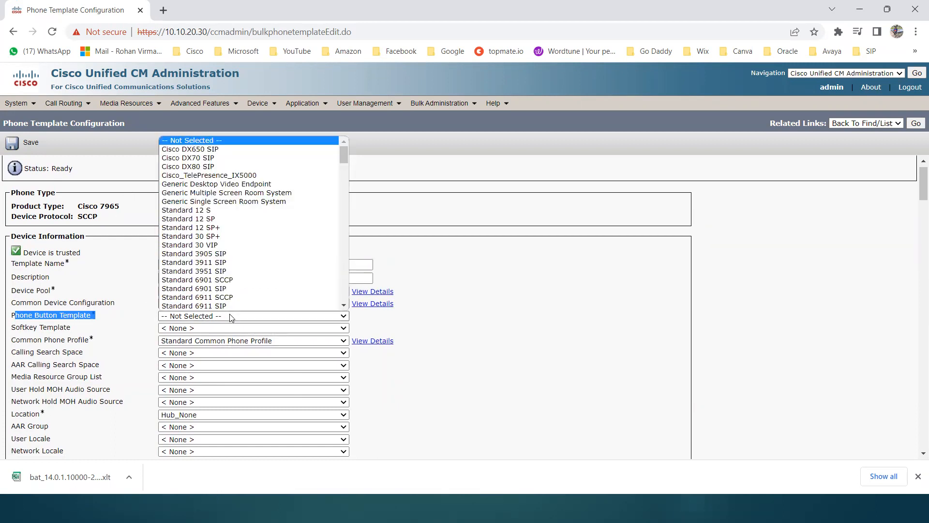
pyautogui.scroll(-5, 210, 257)
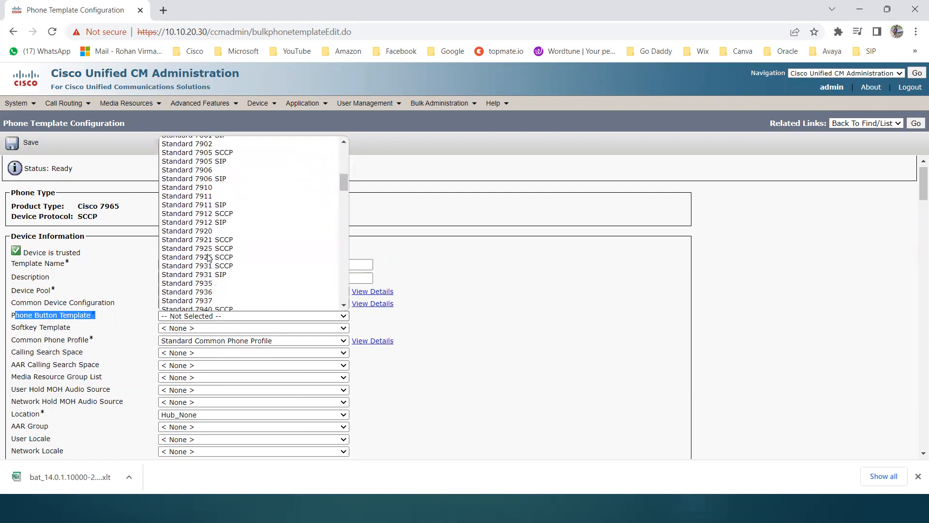
pyautogui.scroll(-4, 209, 257)
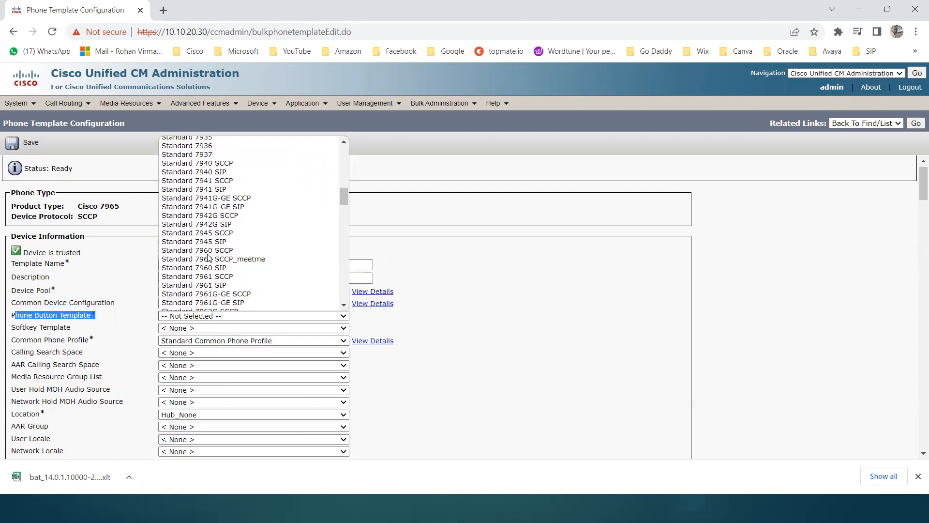
pyautogui.scroll(-2, 208, 257)
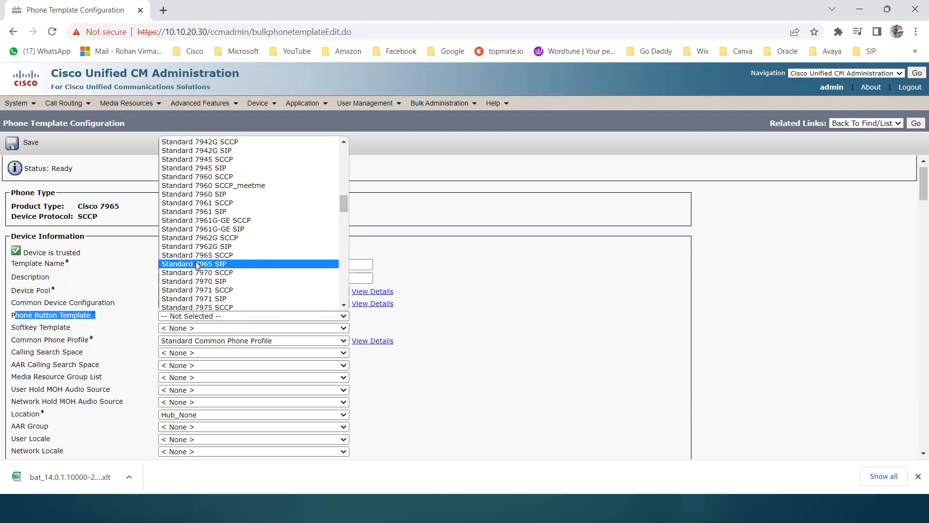
pyautogui.click(230, 256)
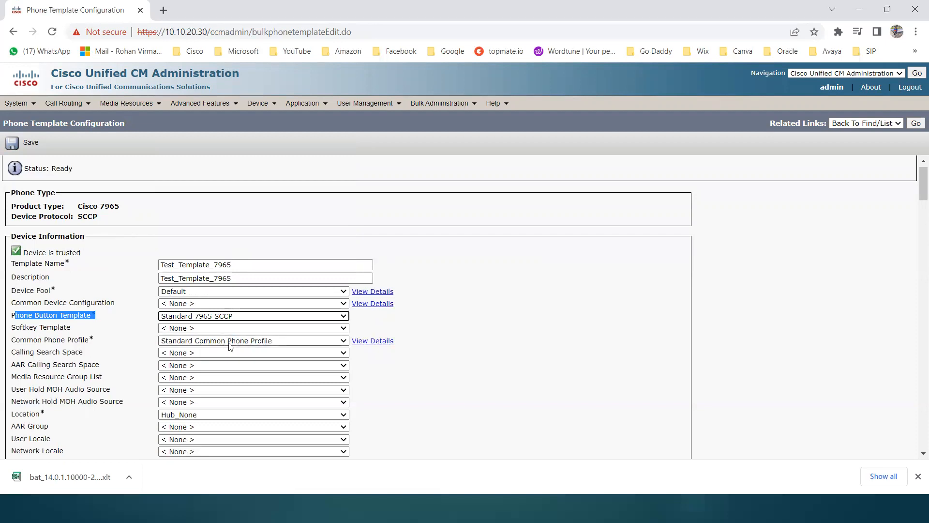
# Go through the template's device and protocol settings and enable Extension Mobility in the extension information.
pyautogui.scroll(-3, 106, 371)
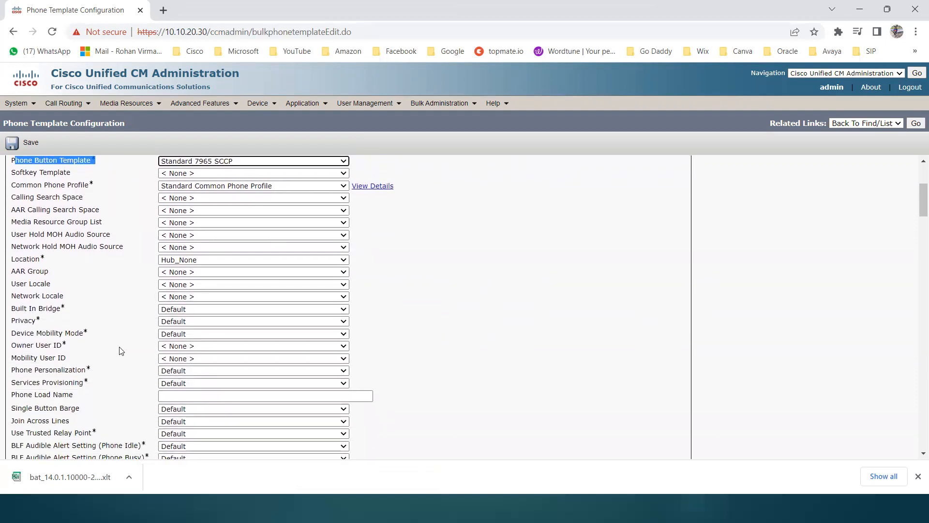
pyautogui.scroll(-2, 120, 350)
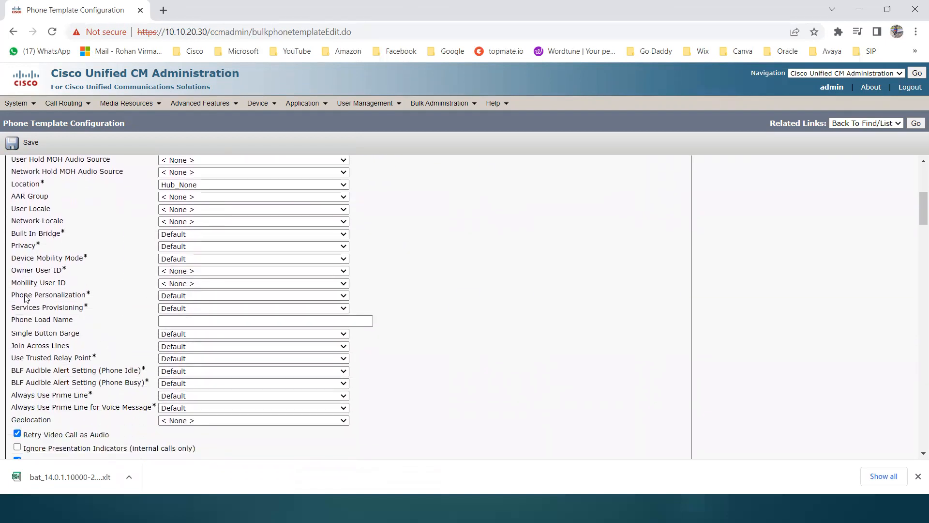
pyautogui.click(187, 271)
pyautogui.click(99, 270)
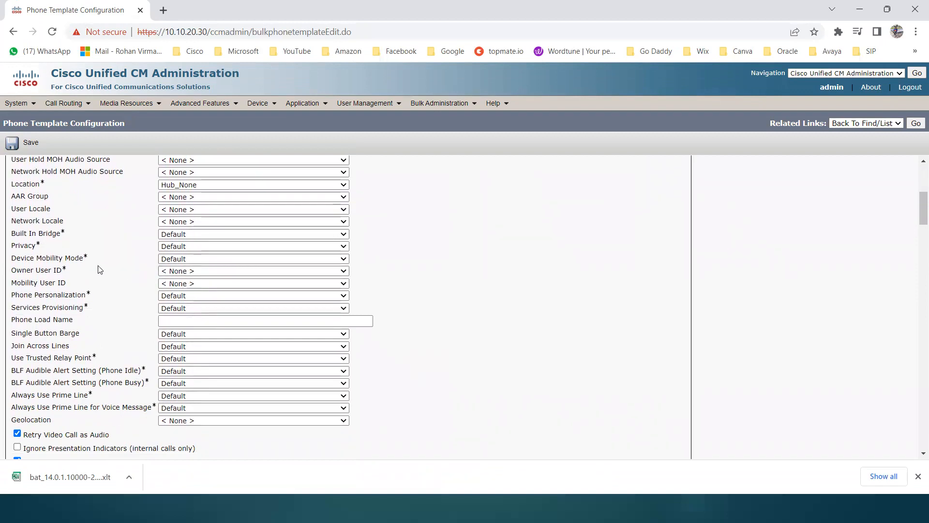
pyautogui.scroll(-5, 121, 321)
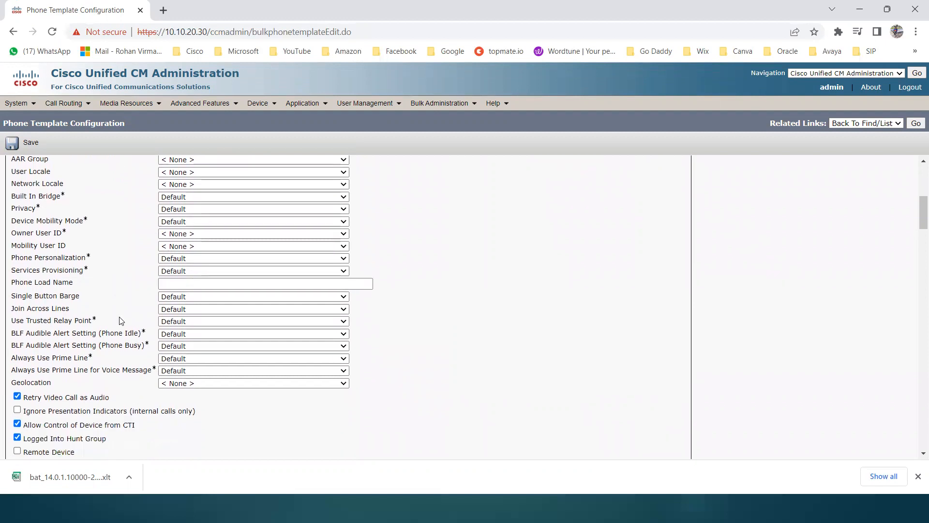
pyautogui.scroll(-4, 121, 321)
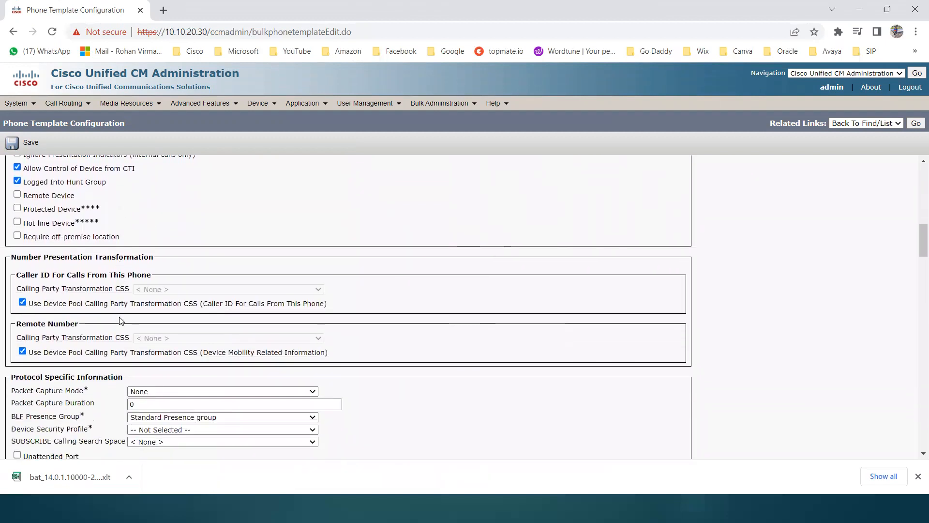
pyautogui.scroll(-5, 121, 321)
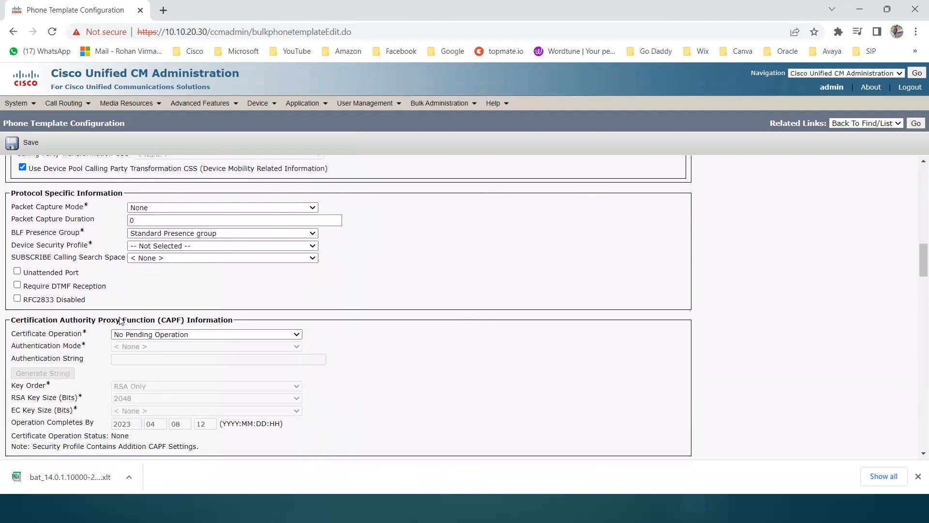
pyautogui.scroll(-6, 121, 321)
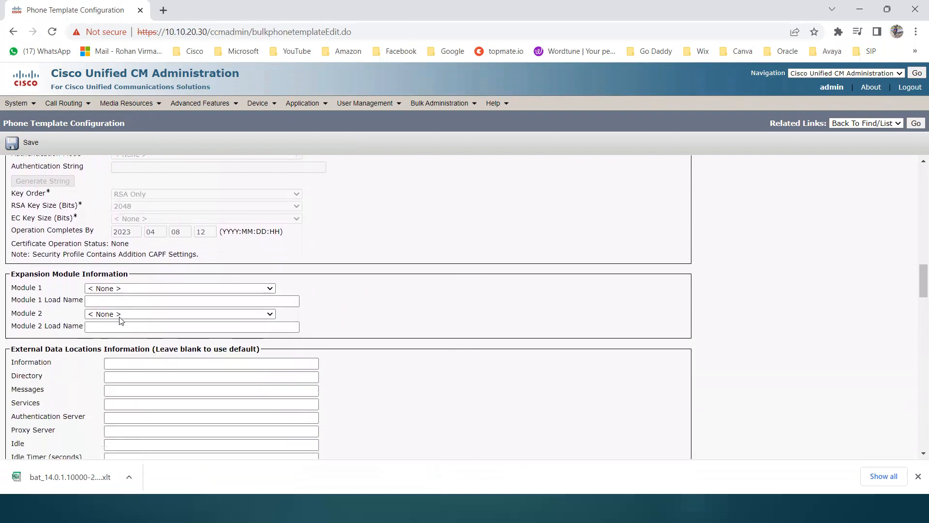
pyautogui.scroll(-1, 121, 321)
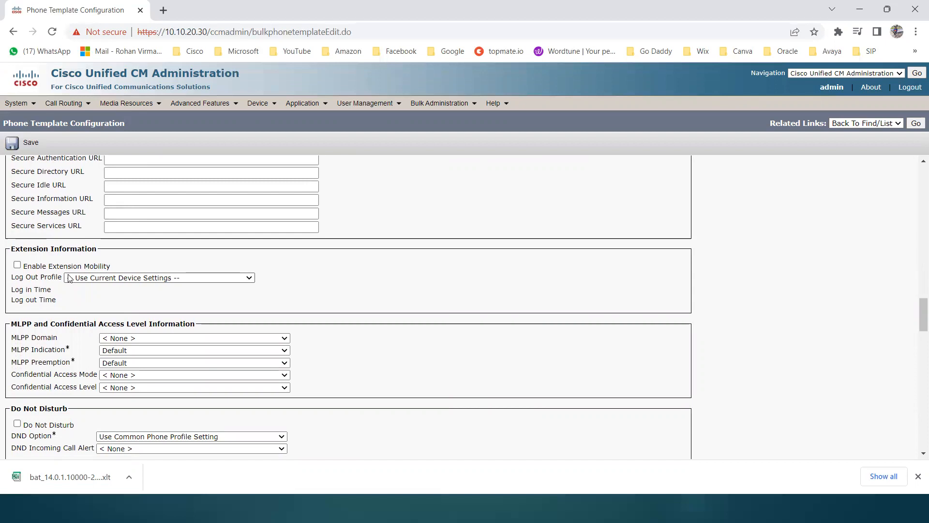
pyautogui.click(18, 265)
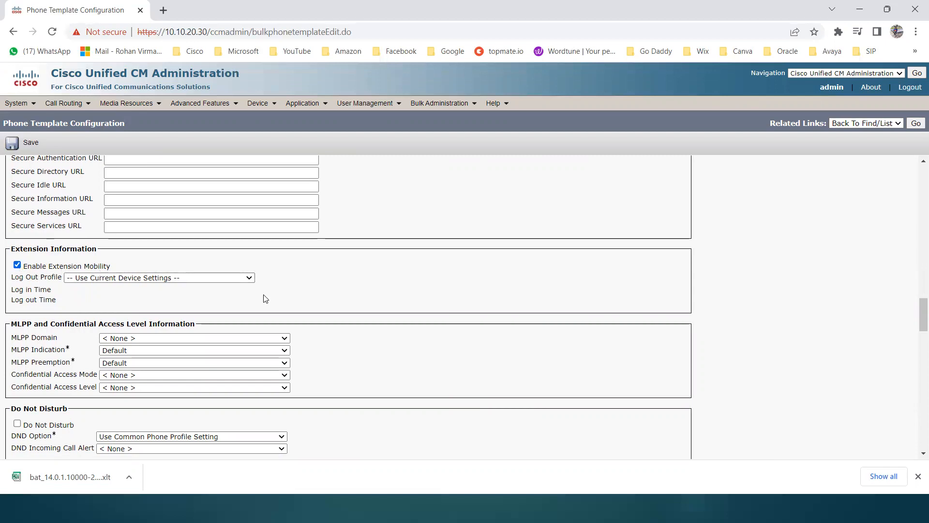
# Set Web Access to Enabled in the template's product-specific configuration.
pyautogui.scroll(-5, 290, 284)
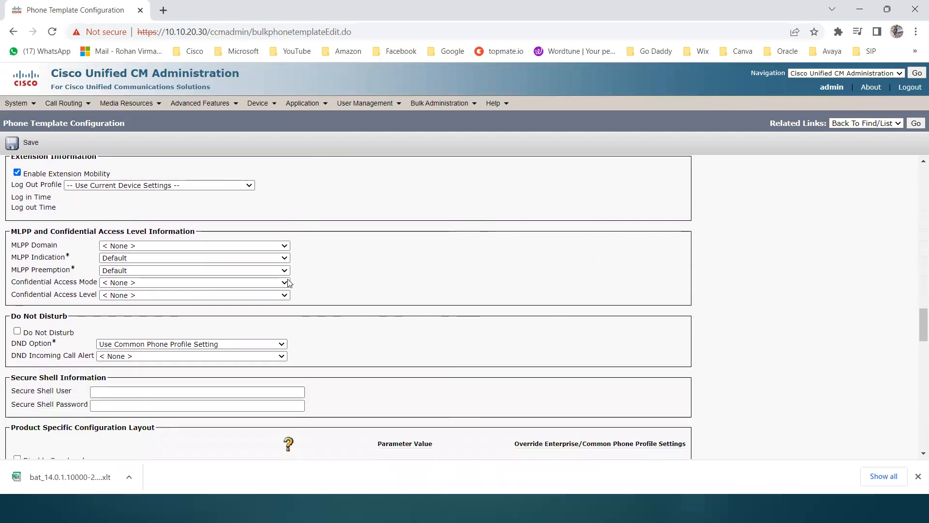
pyautogui.scroll(-4, 266, 288)
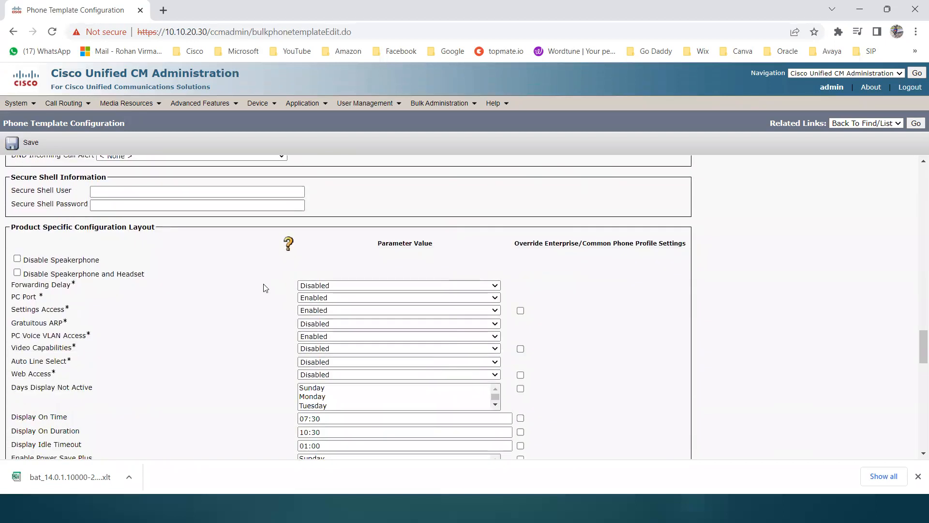
pyautogui.scroll(3, 242, 307)
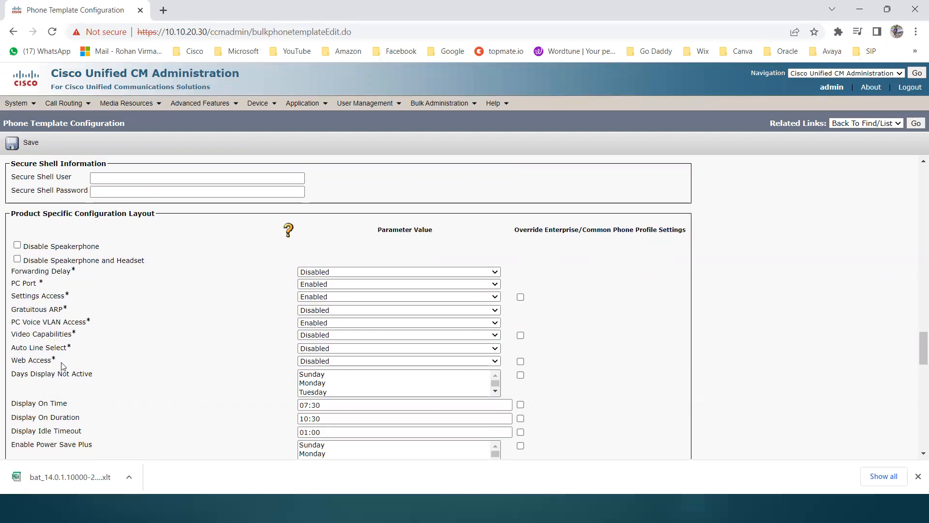
pyautogui.moveTo(63, 364); pyautogui.dragTo(13, 365)
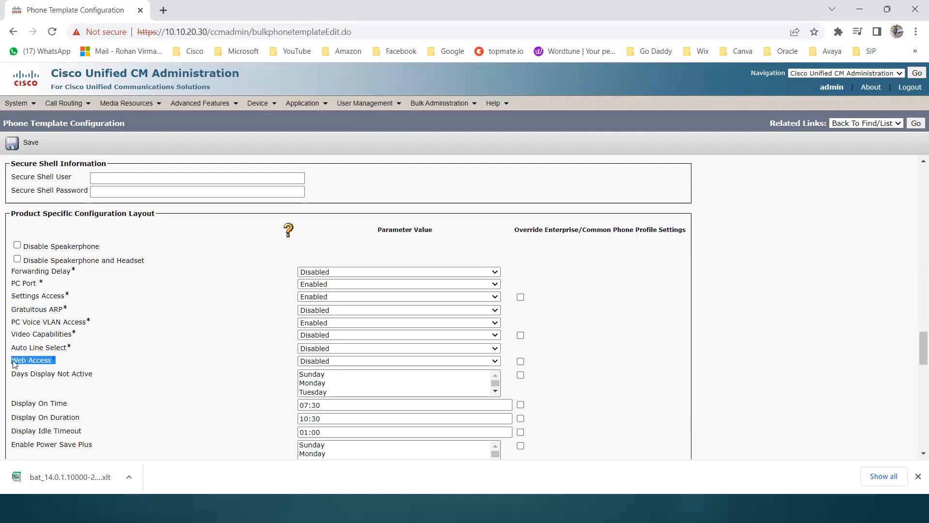
pyautogui.click(82, 365)
pyautogui.click(313, 361)
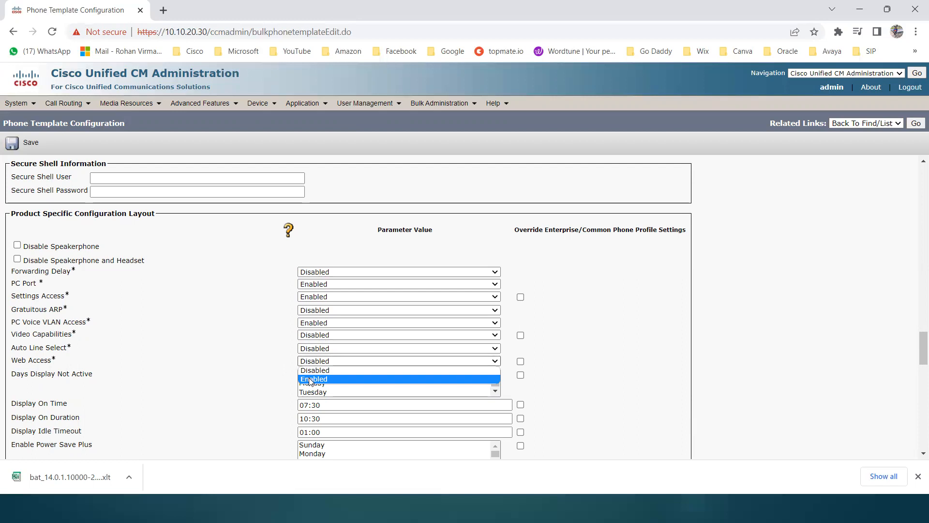
pyautogui.click(310, 379)
# Try to save the phone template.
pyautogui.scroll(-4, 159, 383)
pyautogui.scroll(-10, 160, 384)
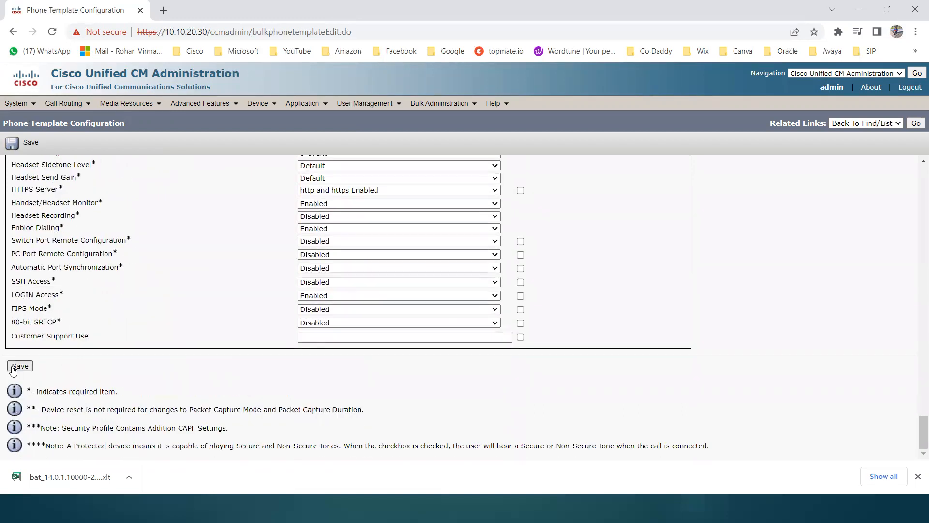
pyautogui.click(19, 368)
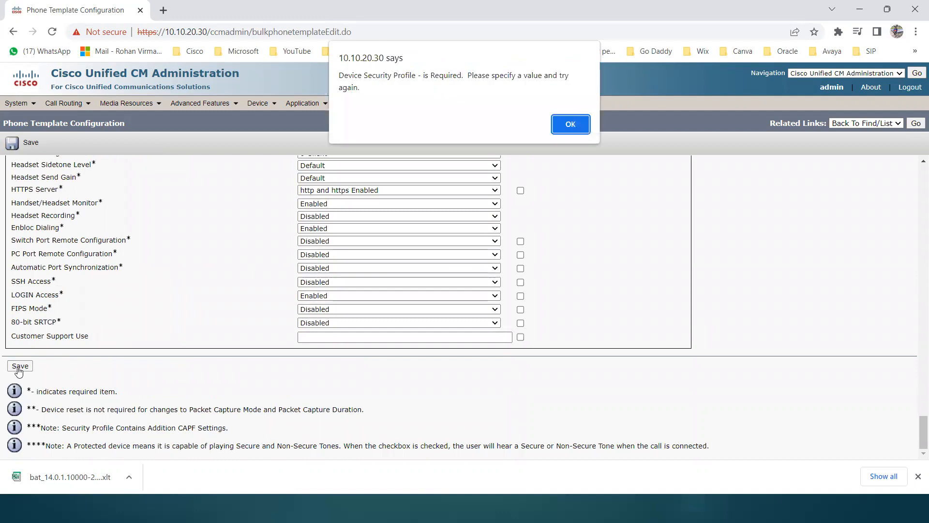
pyautogui.click(570, 126)
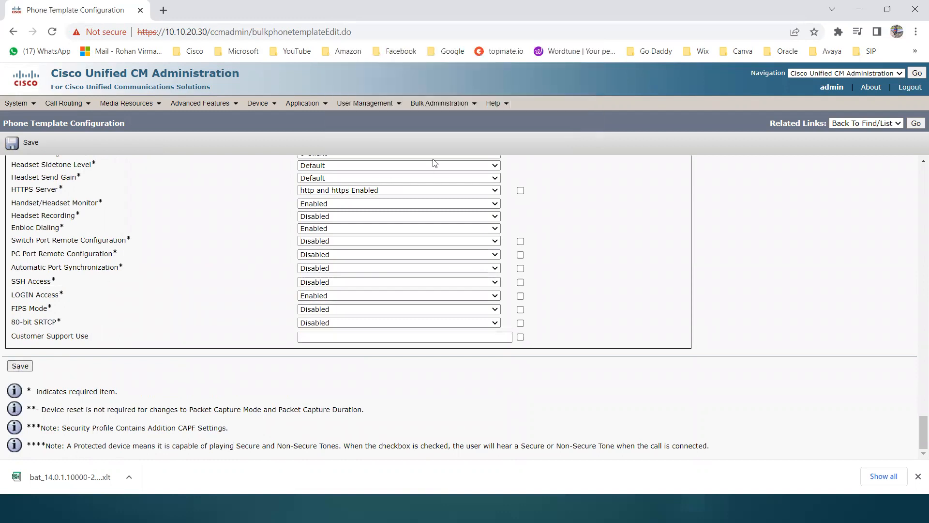
# Set the device security profile to Cisco 7965 - Standard SCCP Non-Secure Profile and save the phone template.
pyautogui.scroll(12, 255, 241)
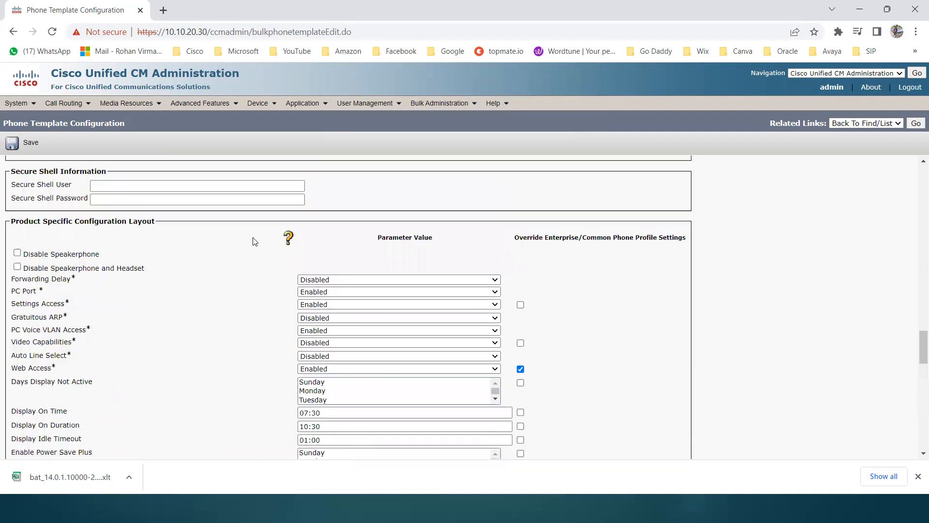
pyautogui.scroll(15, 255, 241)
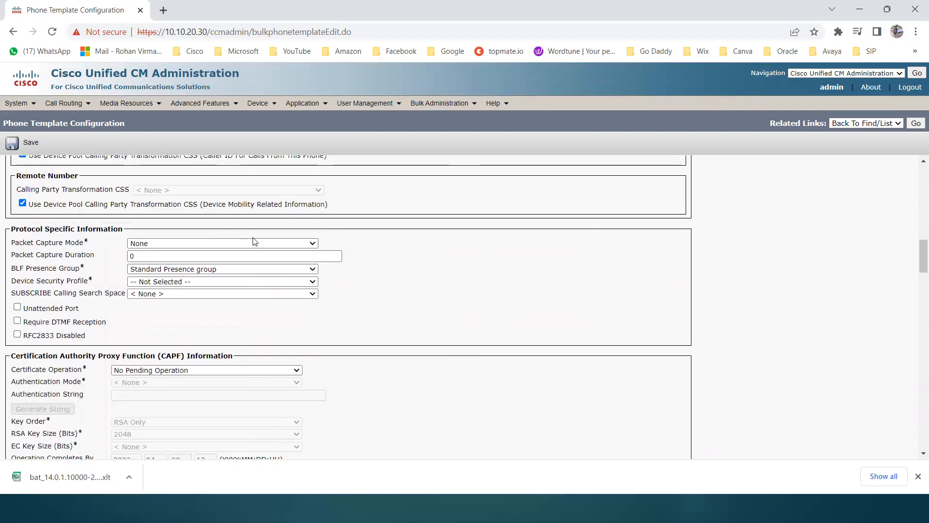
pyautogui.scroll(2, 255, 240)
pyautogui.click(175, 349)
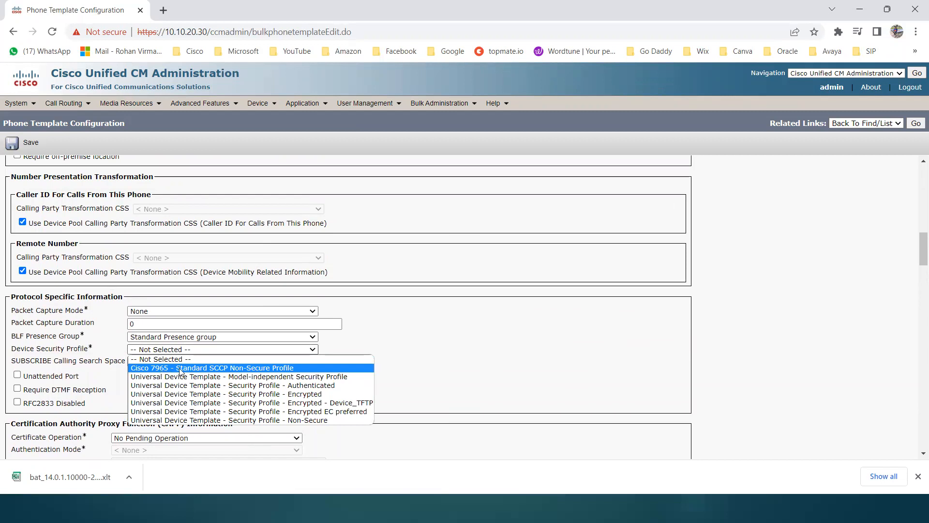
pyautogui.click(204, 368)
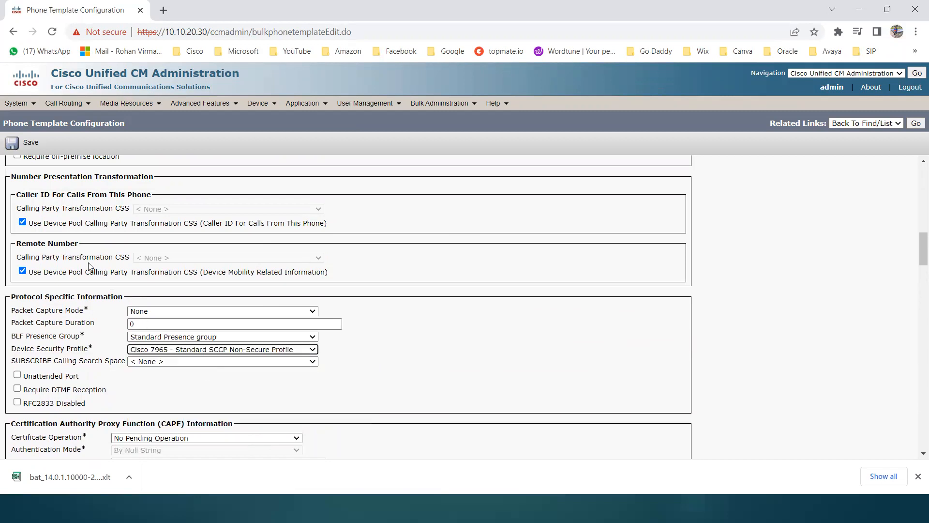
pyautogui.scroll(10, 55, 312)
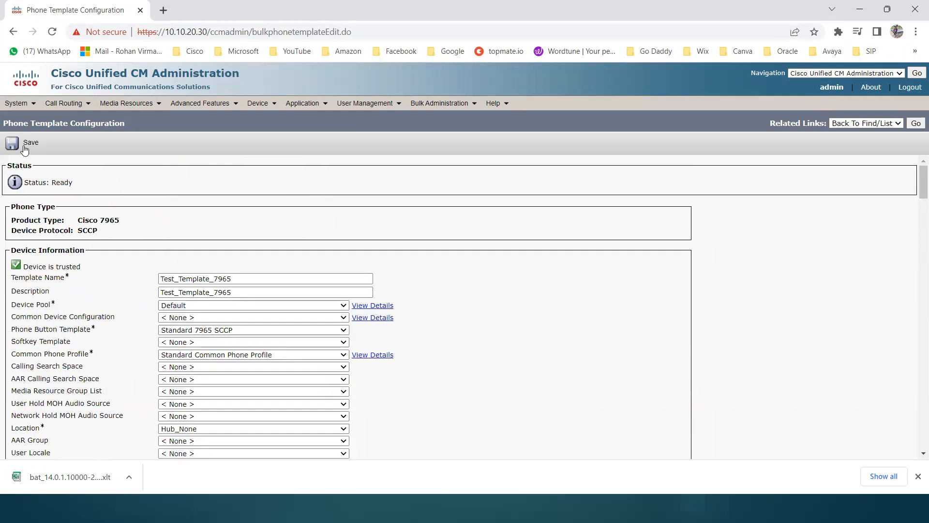
pyautogui.click(25, 149)
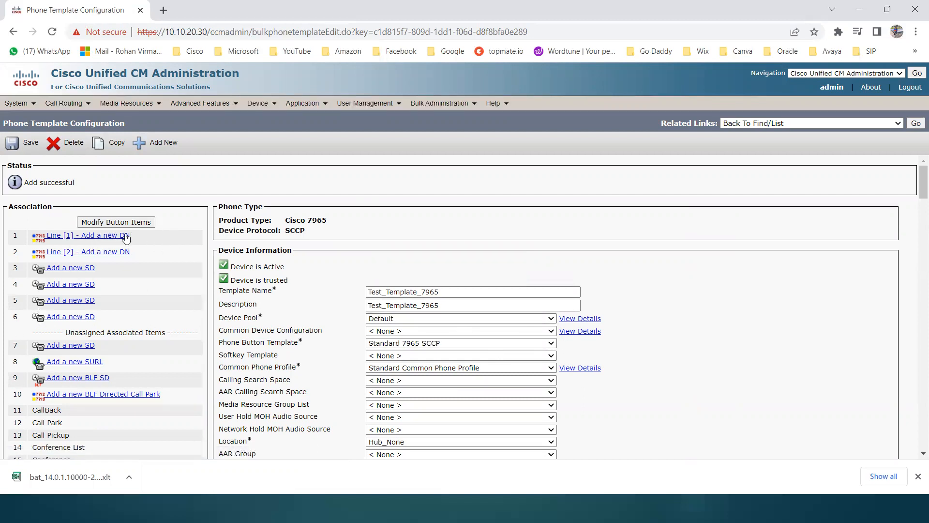
# Add a new DN on Line 1 and name its line template Test_LineTemplate_7965.
pyautogui.click(106, 239)
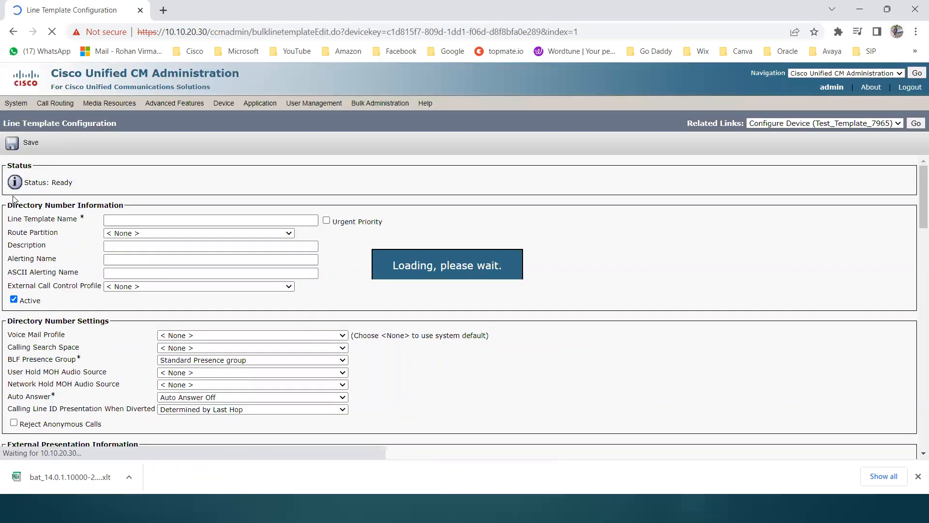
pyautogui.click(121, 219)
pyautogui.write('Test_LineTemplate')
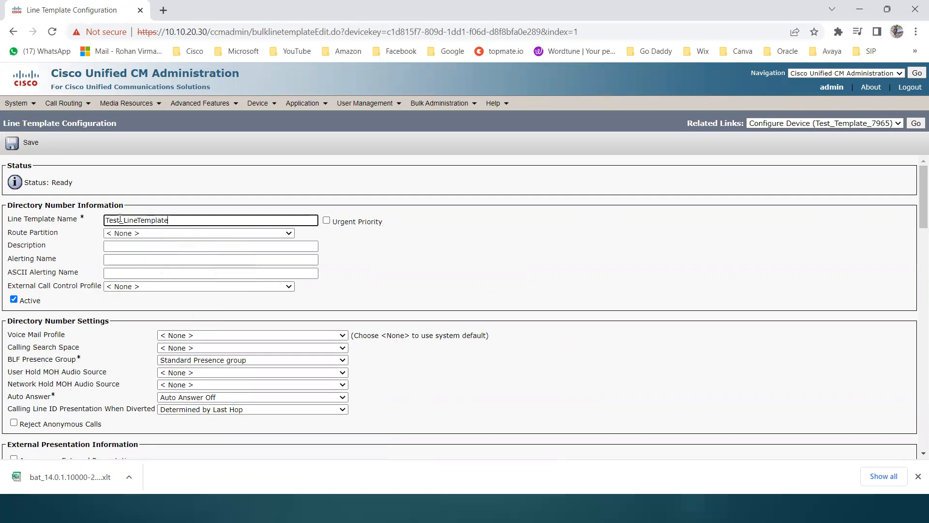
pyautogui.write('_7965')
# Look through the route partitions available for the line template without choosing one.
pyautogui.moveTo(59, 236); pyautogui.dragTo(13, 236)
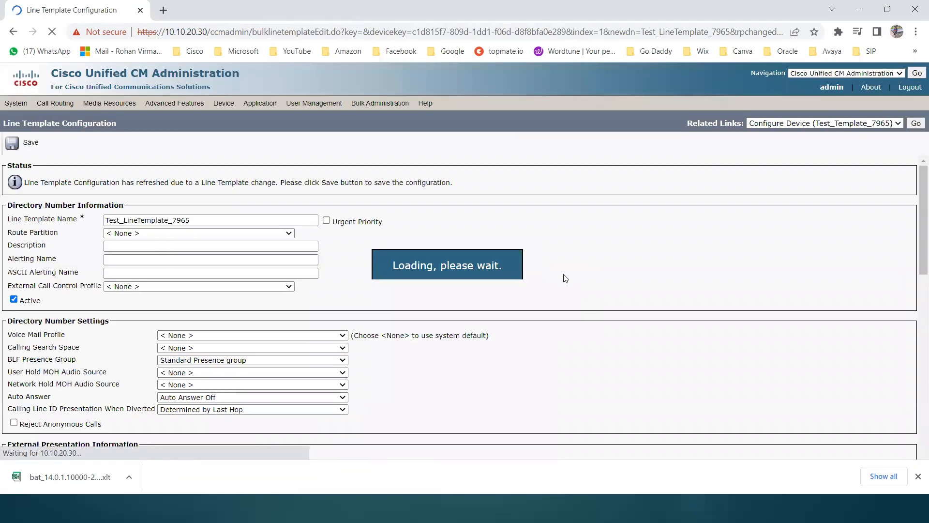
pyautogui.click(268, 234)
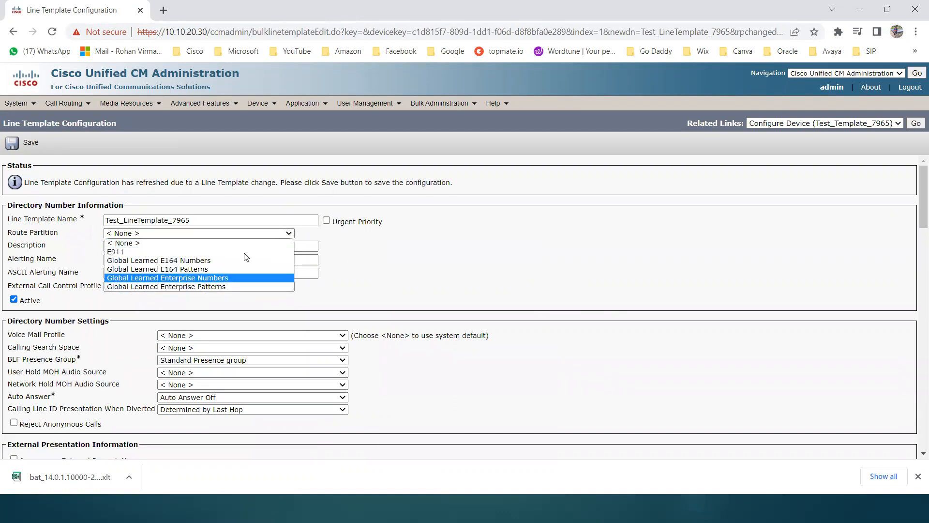
pyautogui.click(409, 255)
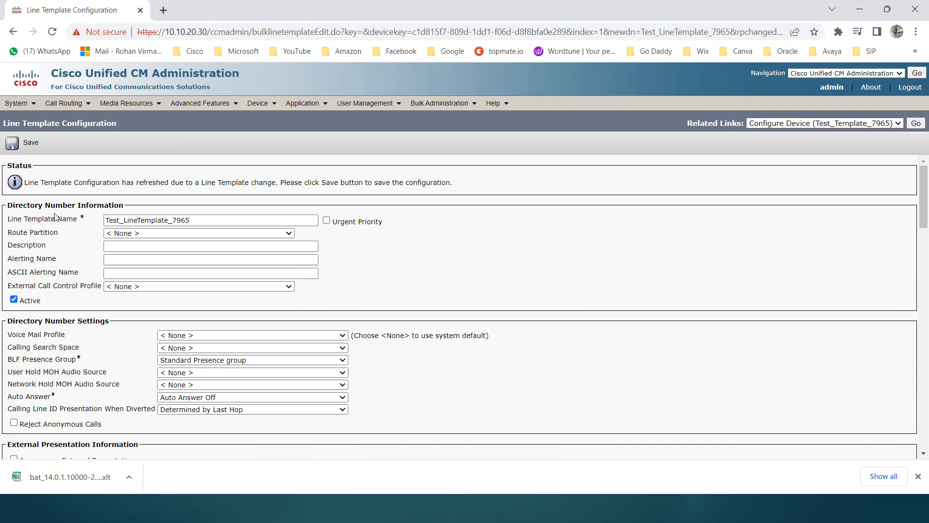
# Check the route partitions and calling search spaces offered for the line template without choosing any.
pyautogui.click(169, 237)
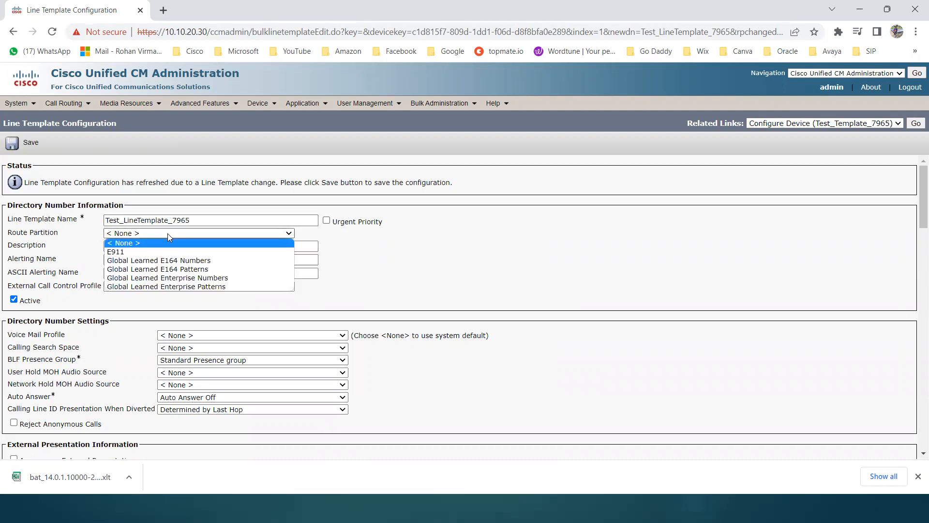
pyautogui.click(439, 262)
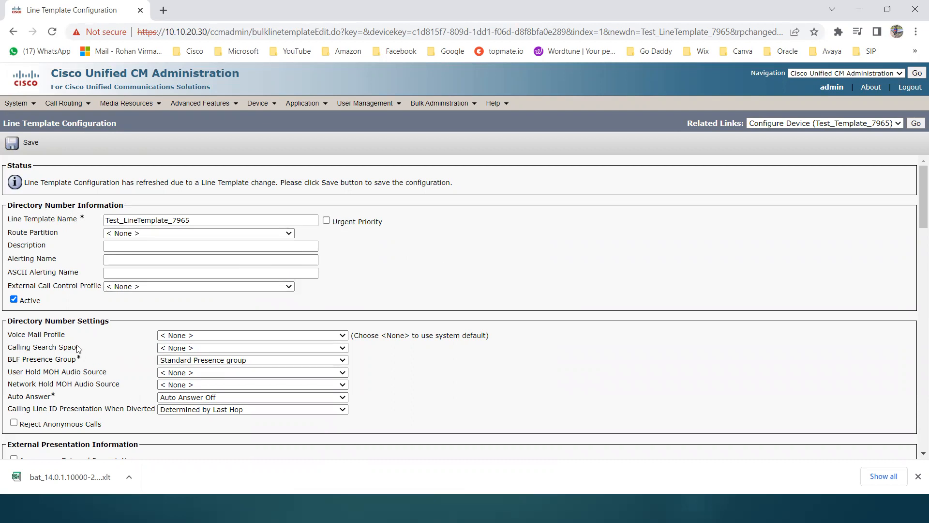
pyautogui.click(219, 348)
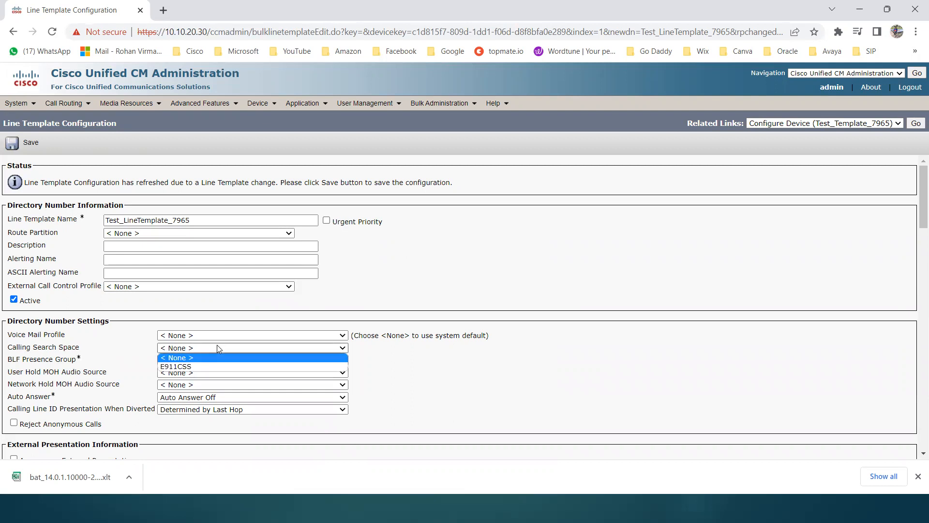
pyautogui.click(466, 253)
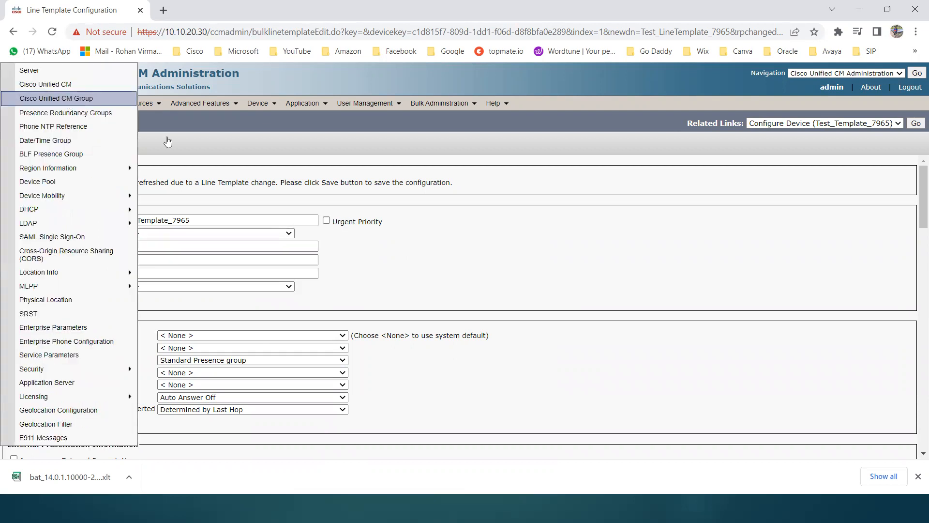
# Open the Class of Control pages for Partition and Calling Search Space in separate new browser tabs.
pyautogui.moveTo(65, 110)
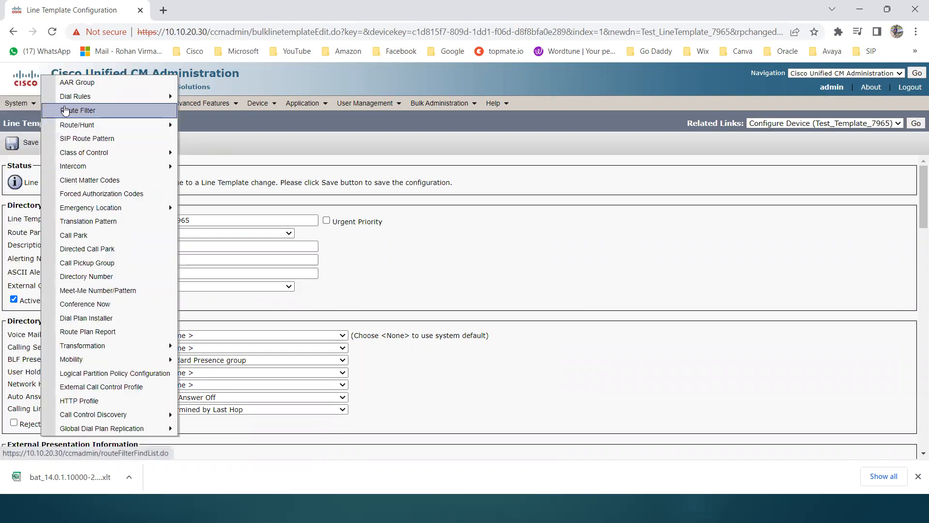
pyautogui.moveTo(128, 154)
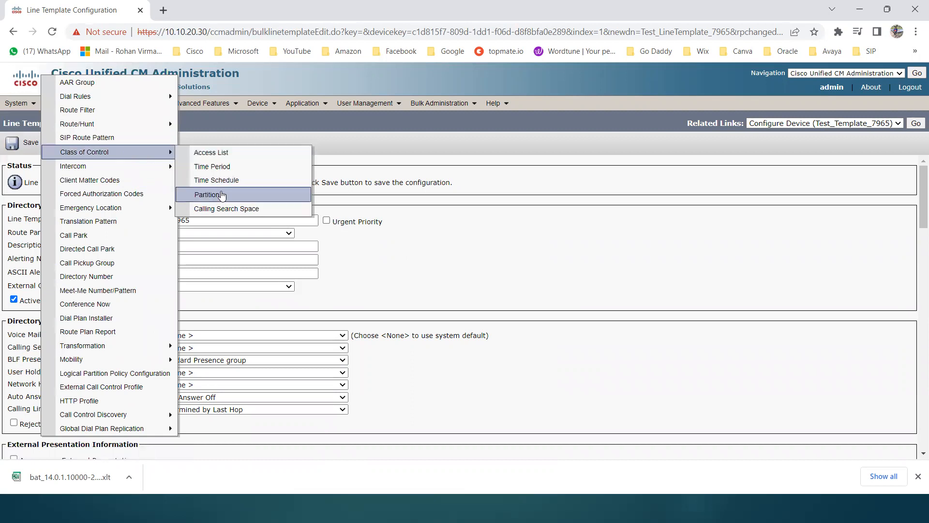
pyautogui.middleClick(246, 198)
pyautogui.middleClick(215, 209)
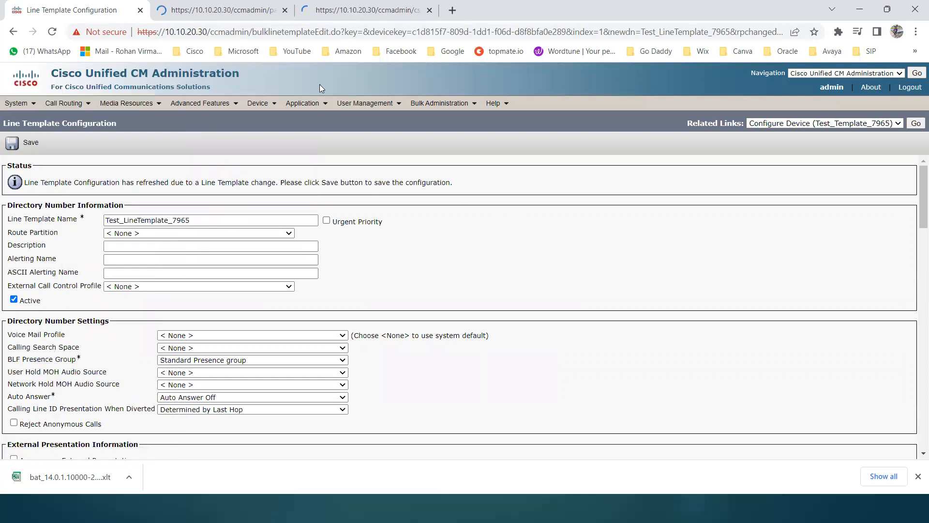
# Add the partitions Internal_PT, Local_PT and International_PT in one entry and save them.
pyautogui.click(212, 8)
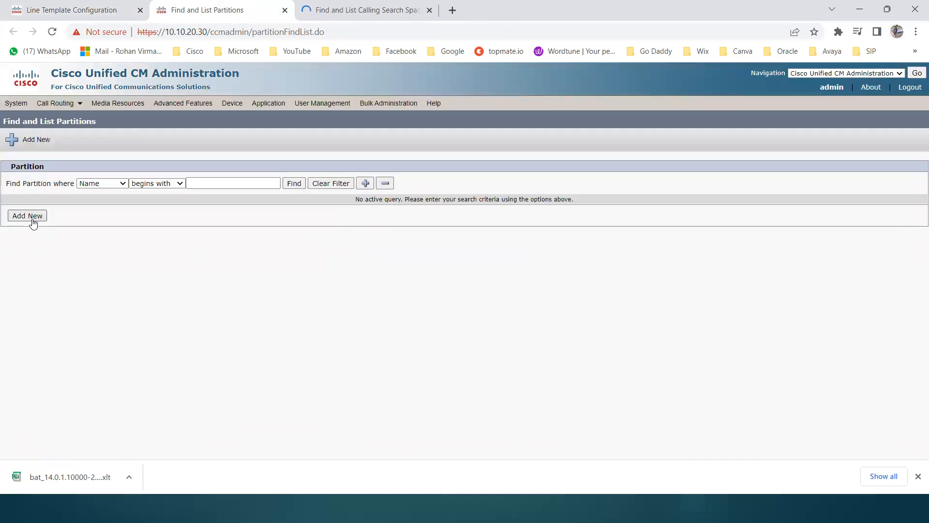
pyautogui.click(34, 216)
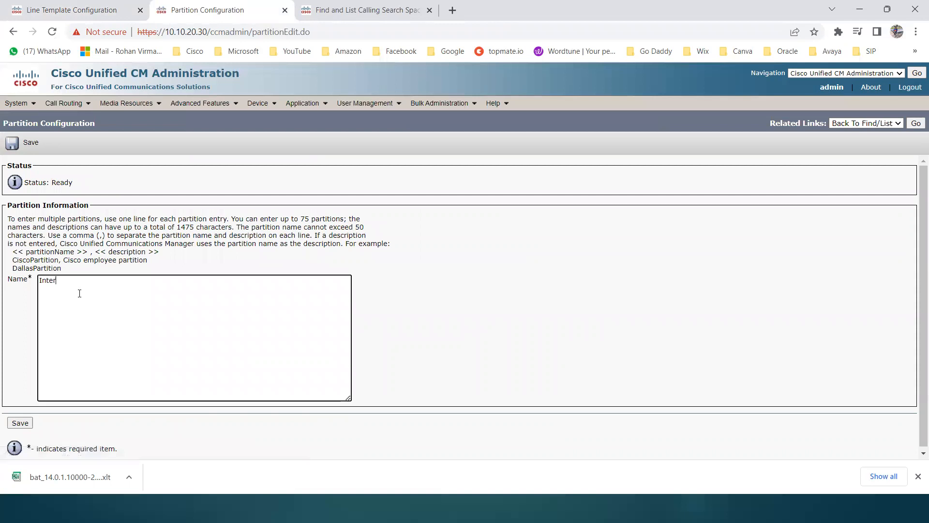
pyautogui.press('Tab')
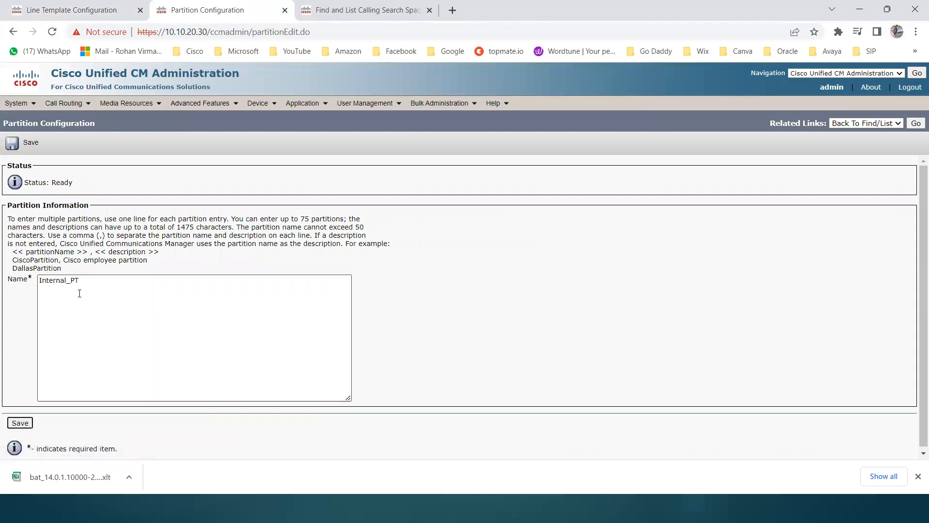
pyautogui.click(102, 284)
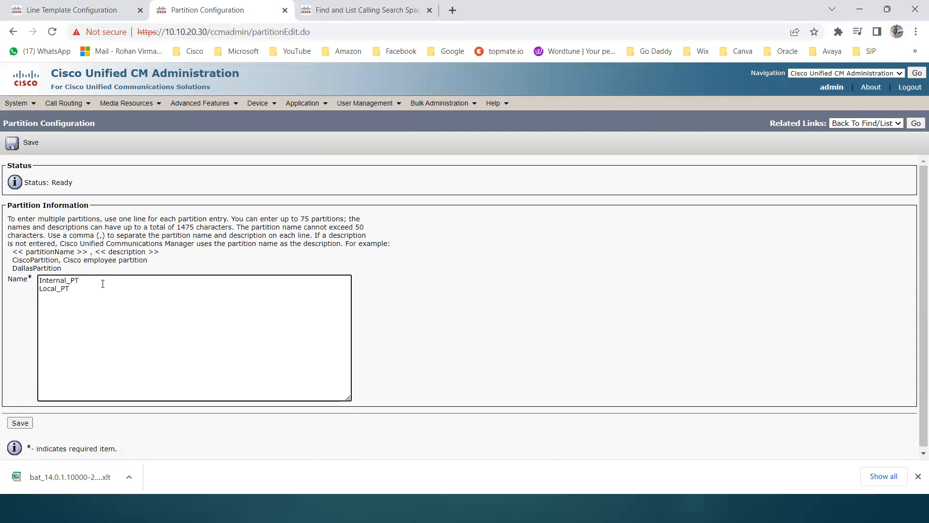
pyautogui.write('ernational_PT')
pyautogui.click(20, 424)
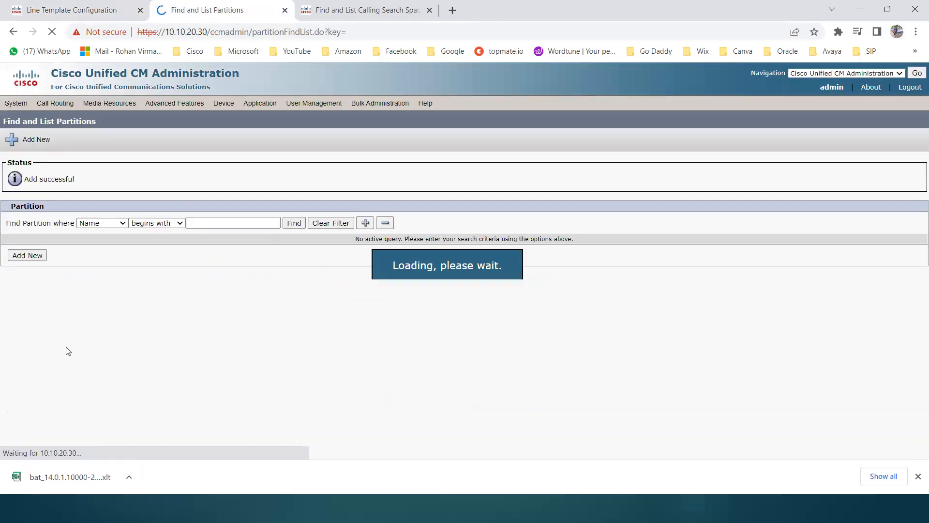
# Close the partitions page and start a new calling search space with Internal_CSS as its name and description.
pyautogui.click(348, 16)
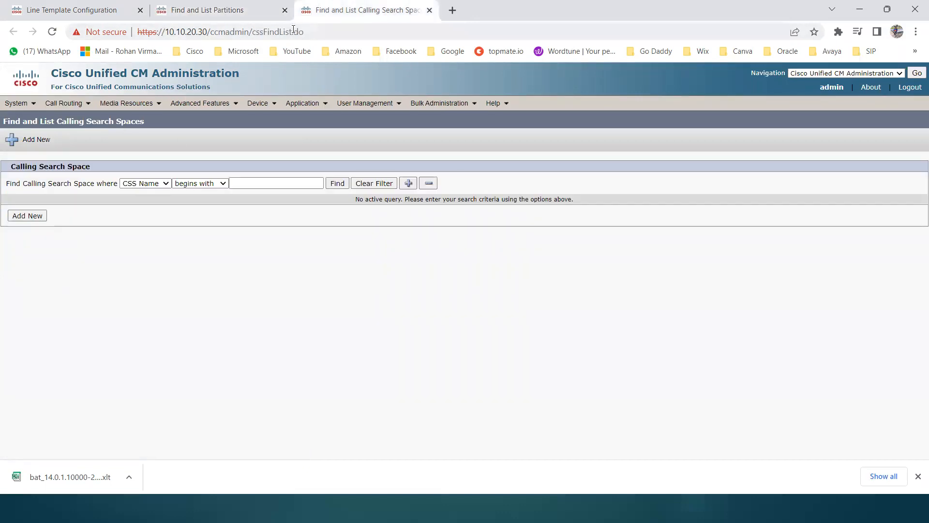
pyautogui.click(283, 18)
pyautogui.click(284, 10)
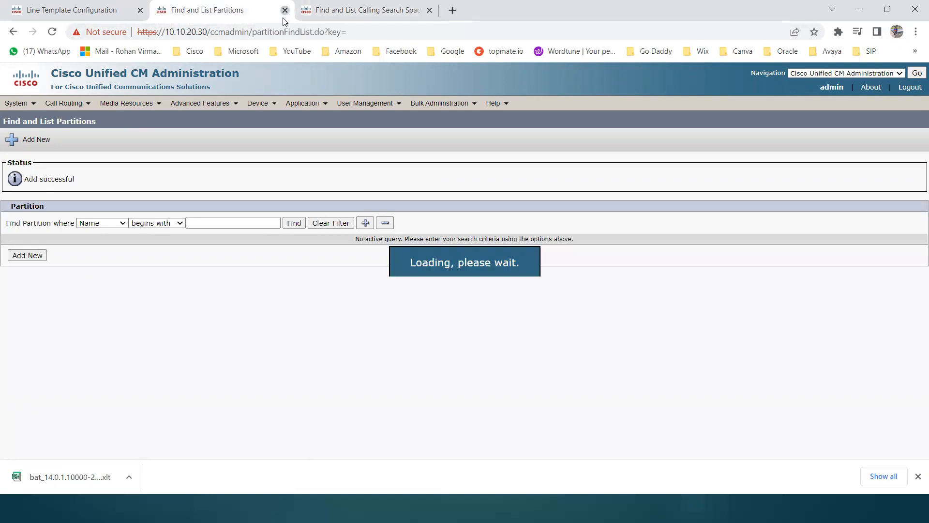
pyautogui.click(37, 218)
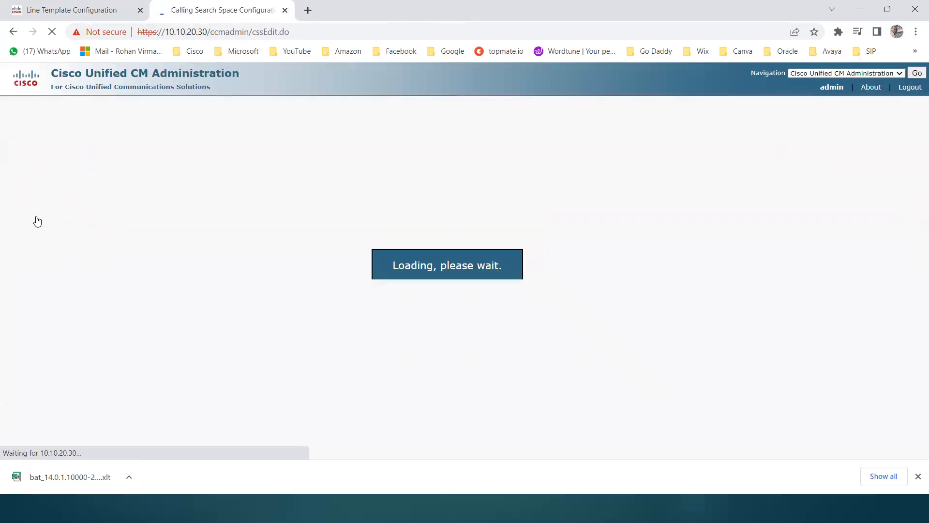
pyautogui.click(75, 220)
pyautogui.write('Internal_CSS')
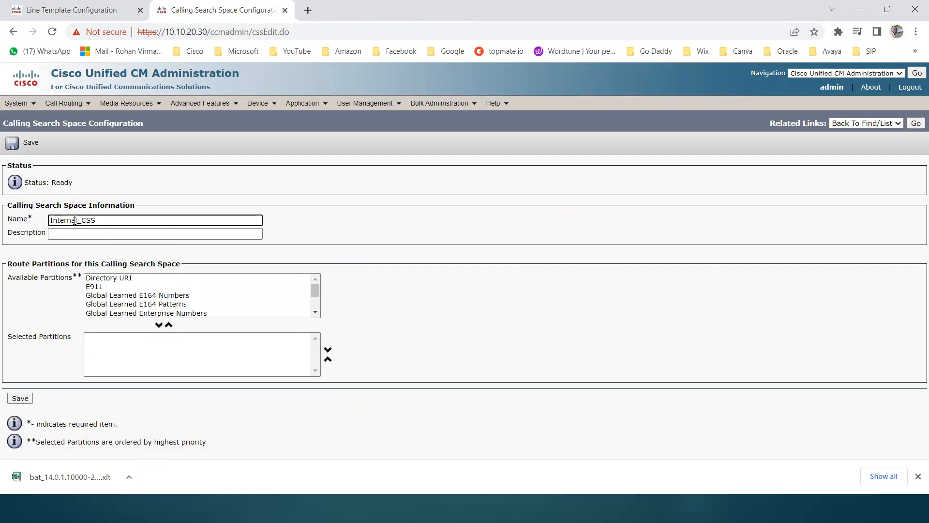
pyautogui.doubleClick(75, 221)
pyautogui.hotkey('ctrl', 'c')
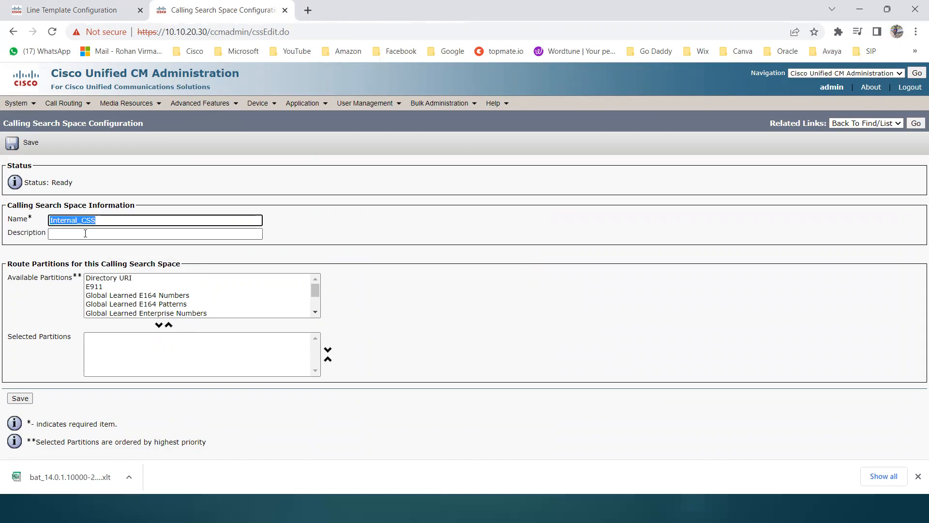
pyautogui.click(96, 234)
pyautogui.hotkey('ctrl', 'v')
# Assign the Internal_PT partition to Internal_CSS and save the calling search space.
pyautogui.click(155, 299)
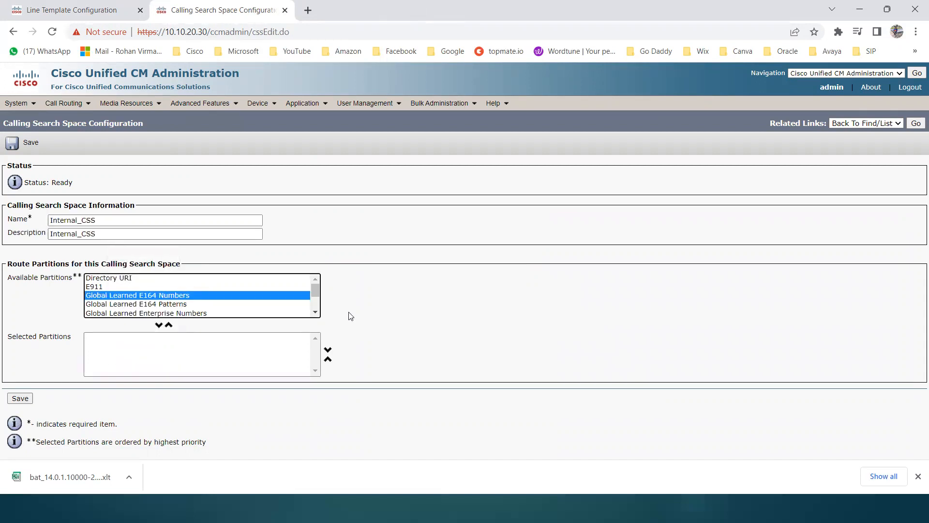
pyautogui.click(316, 313)
pyautogui.click(315, 312)
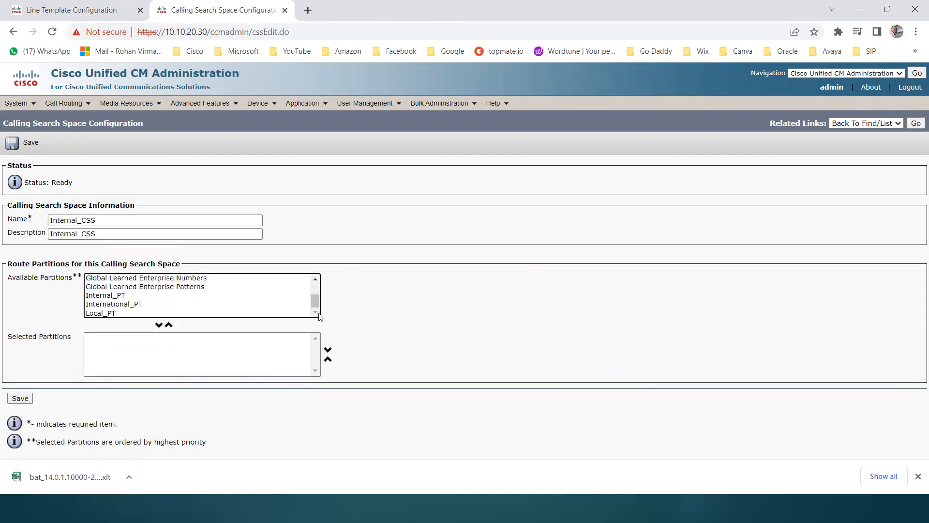
pyautogui.click(127, 296)
pyautogui.click(159, 325)
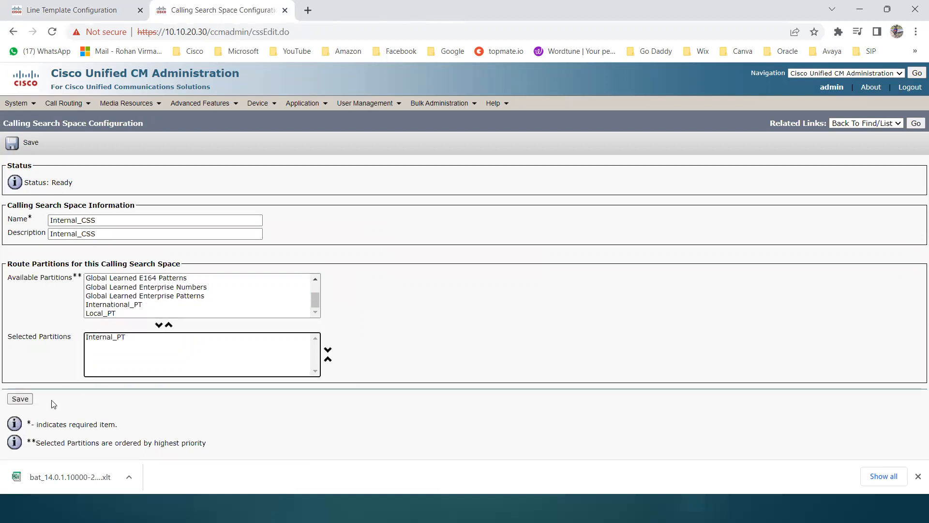
pyautogui.click(20, 400)
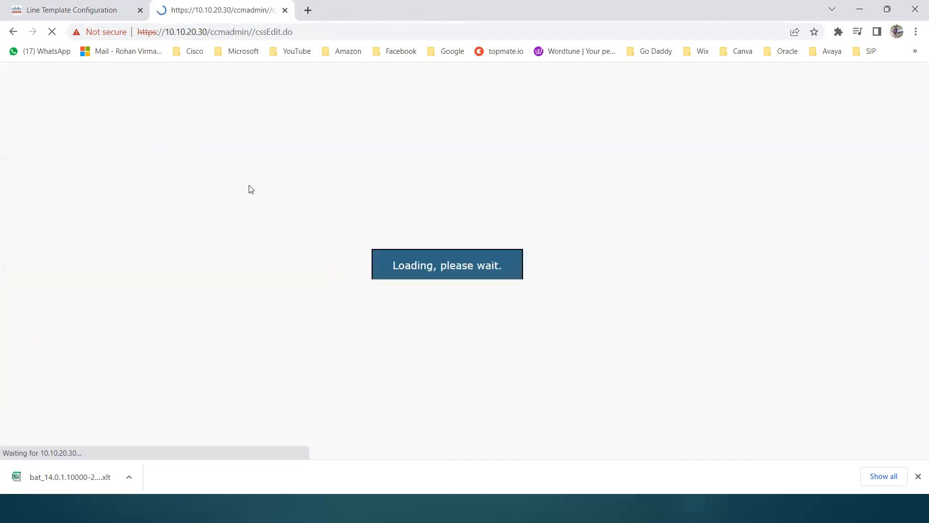
# Enter Local_CSS as the name and description of another new calling search space.
pyautogui.click(78, 220)
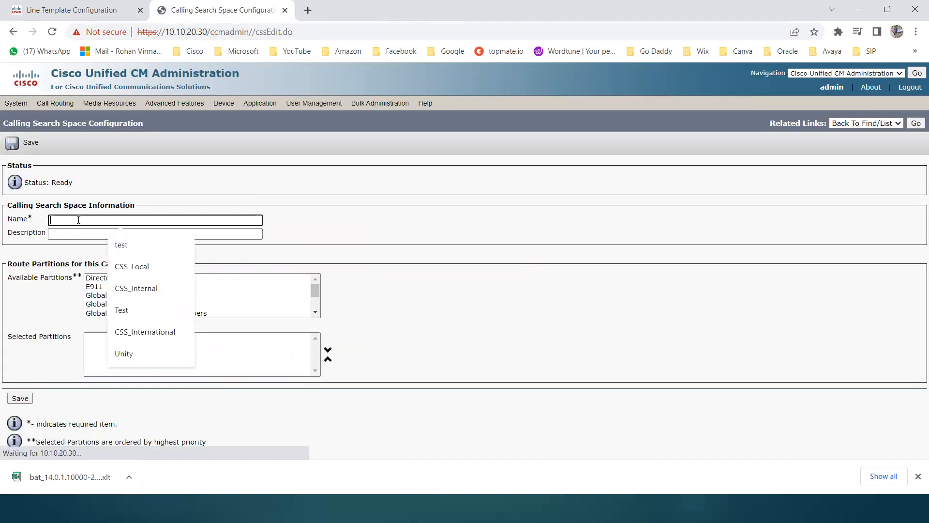
pyautogui.write('INter')
pyautogui.press('BackSpace')
pyautogui.press('BackSpace')
pyautogui.press('BackSpace')
pyautogui.press('BackSpace')
pyautogui.write('Local_CSS')
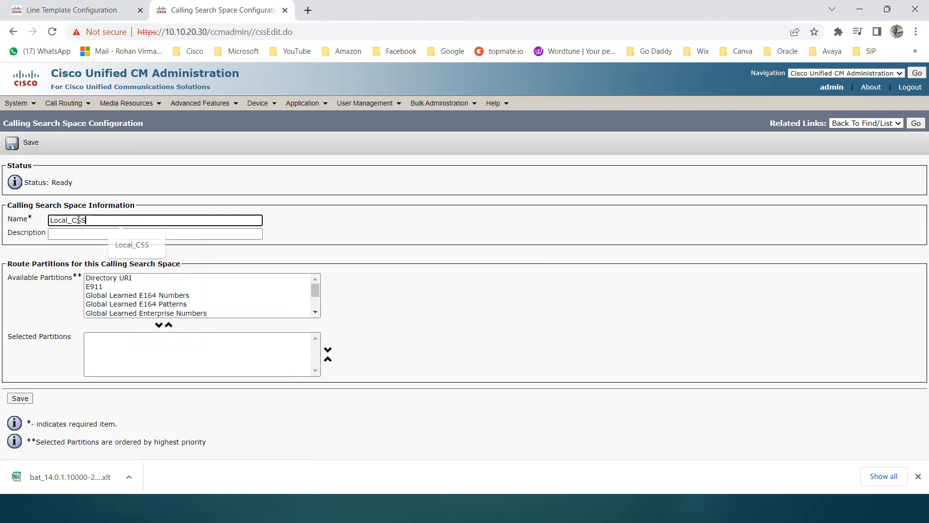
pyautogui.doubleClick(78, 220)
pyautogui.hotkey('ctrl', 'c')
pyautogui.press('Tab')
pyautogui.hotkey('ctrl', 'v')
# Assign the Internal_PT and Local_PT partitions to Local_CSS and save the calling search space.
pyautogui.click(144, 295)
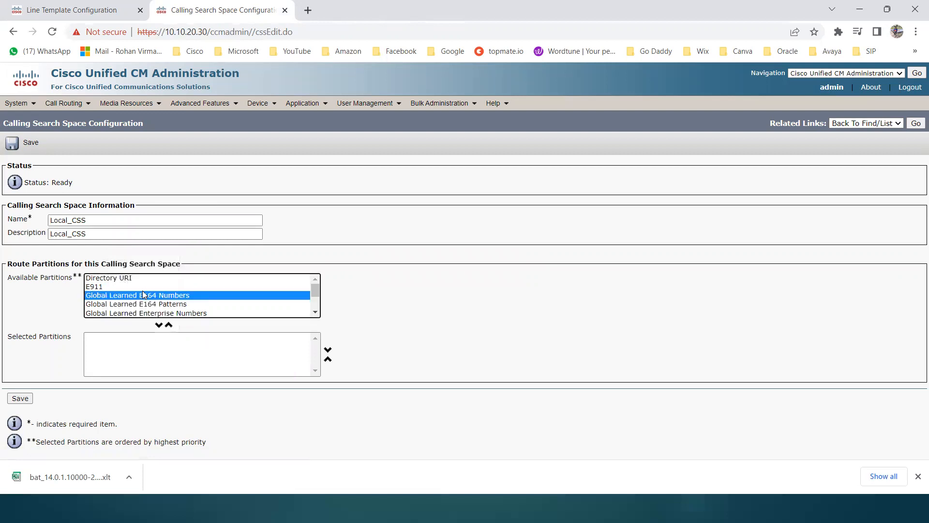
pyautogui.scroll(-2, 131, 297)
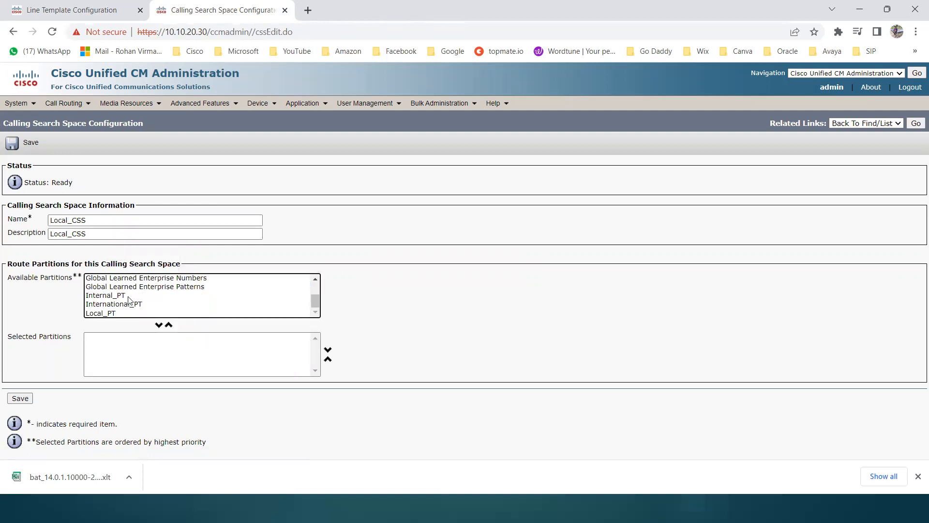
pyautogui.moveTo(129, 297); pyautogui.dragTo(159, 321)
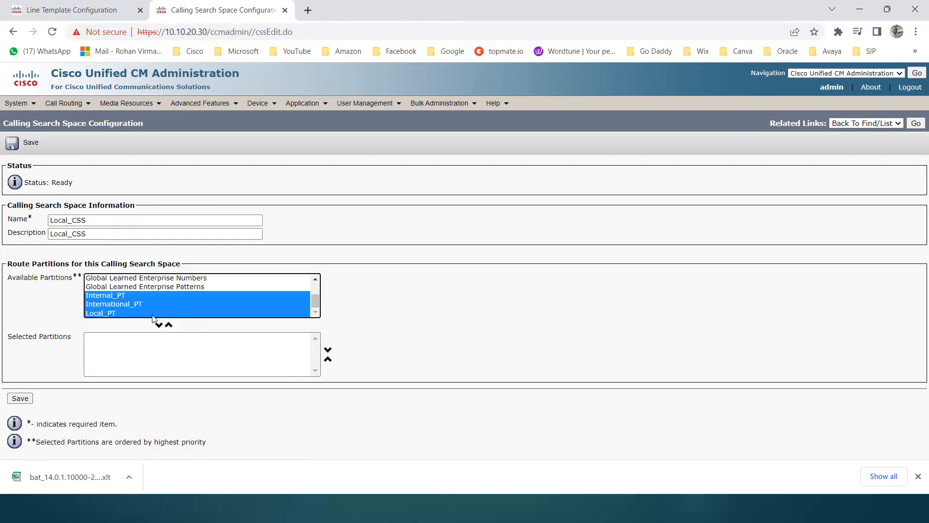
pyautogui.click(123, 302)
pyautogui.click(116, 295)
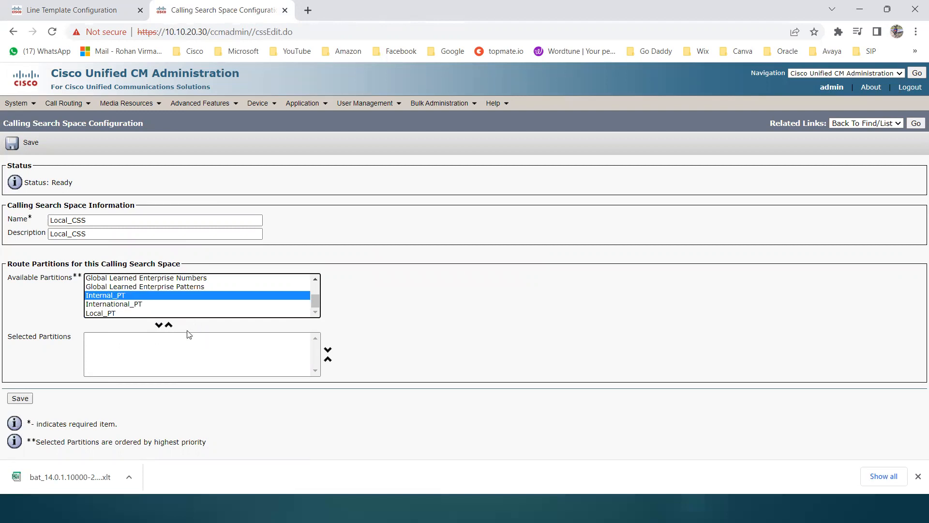
pyautogui.click(158, 325)
pyautogui.click(109, 313)
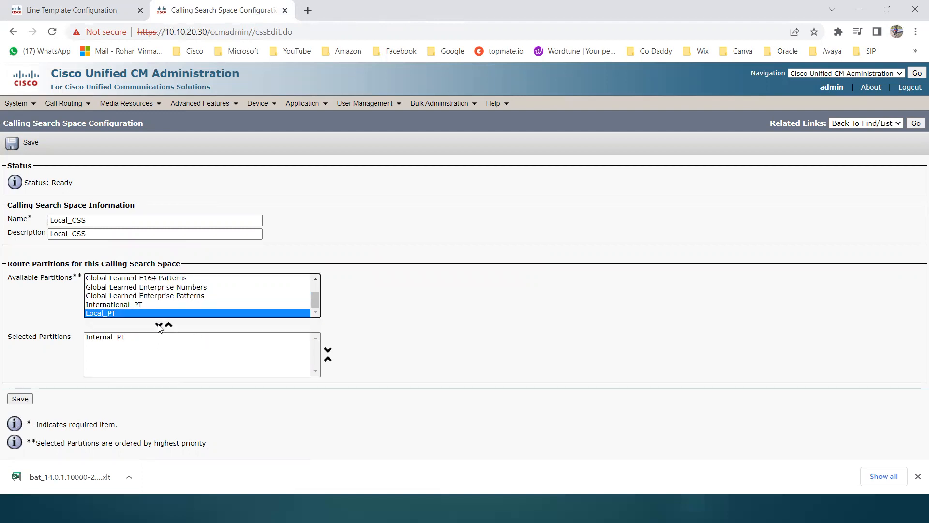
pyautogui.click(159, 325)
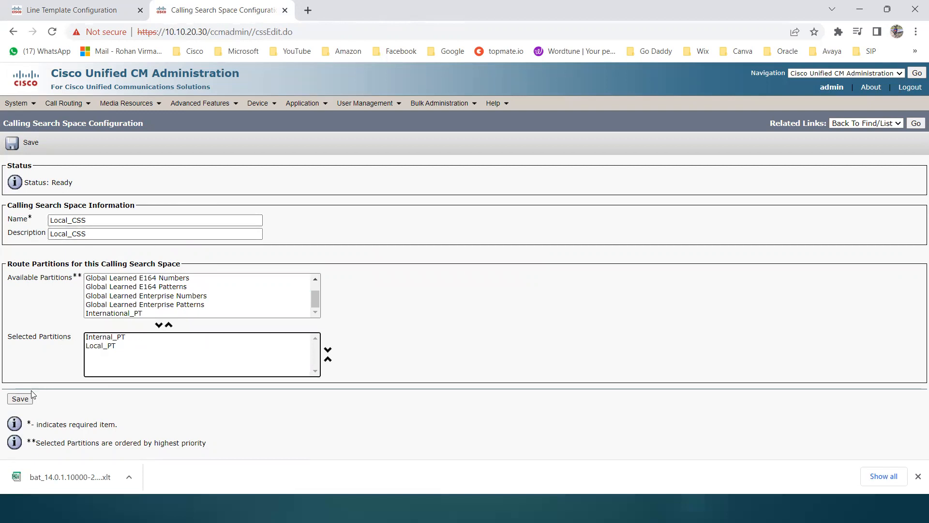
pyautogui.click(15, 402)
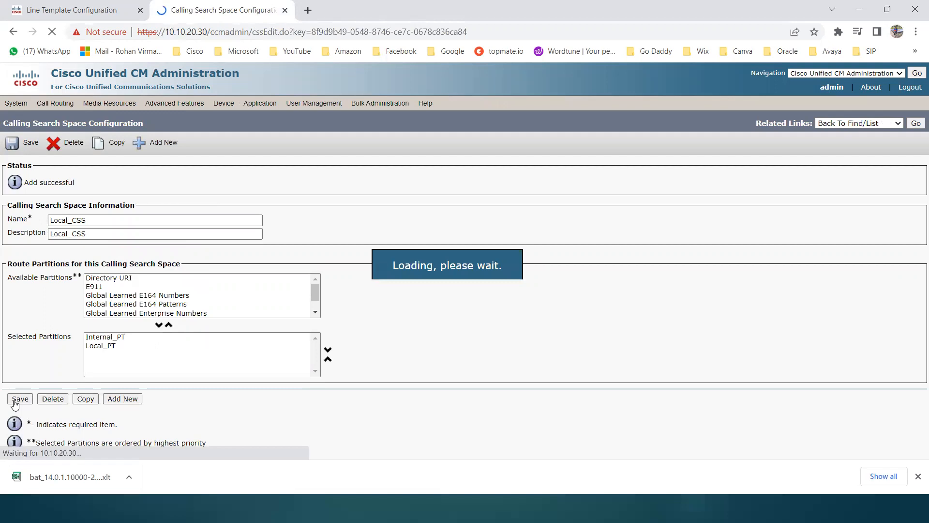
# Start another new calling search space with International_CSS as its name and description.
pyautogui.click(162, 145)
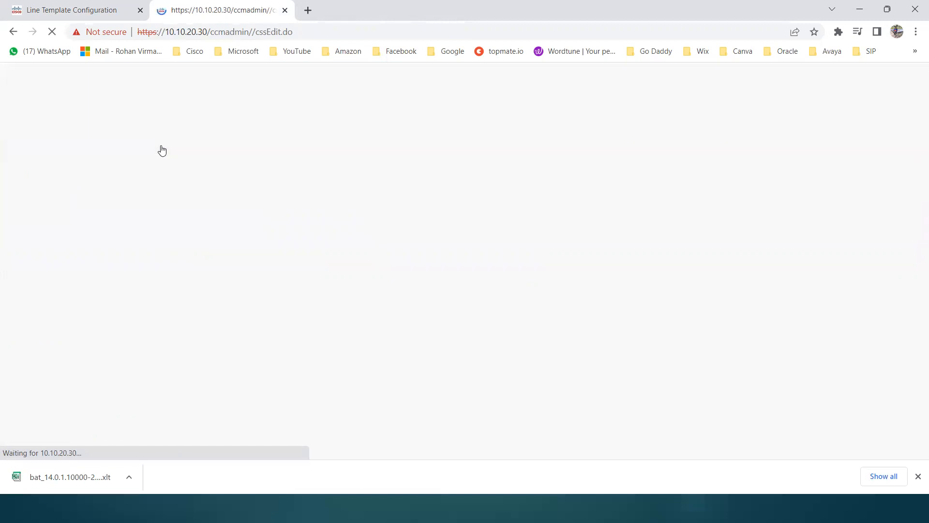
pyautogui.click(99, 219)
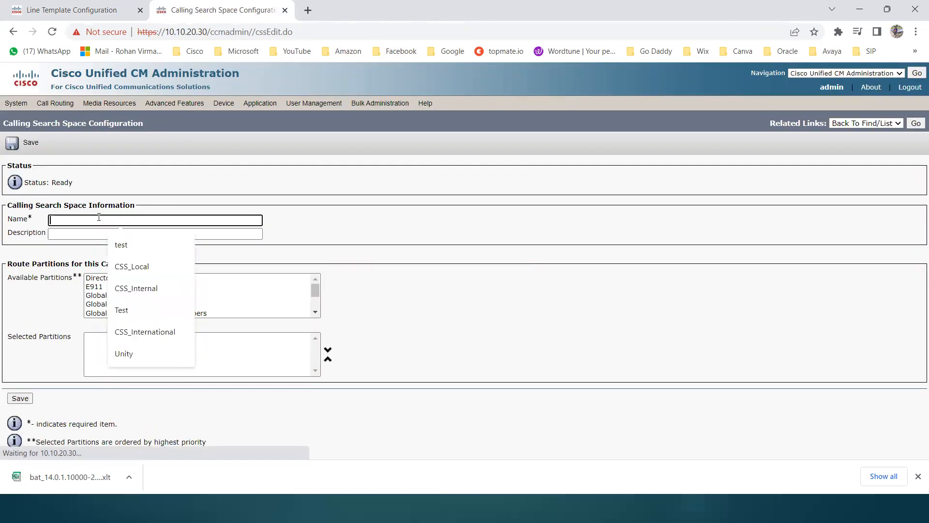
pyautogui.write('International_CSS')
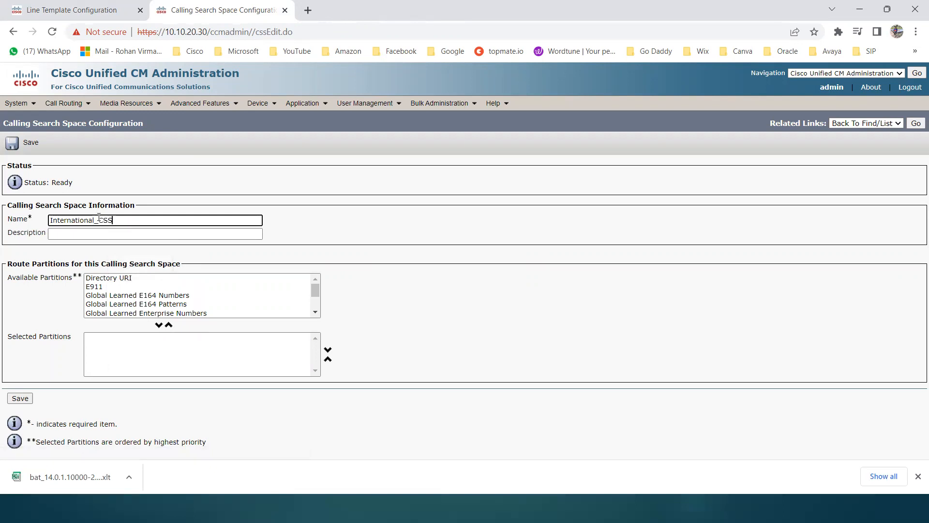
pyautogui.moveTo(119, 220); pyautogui.dragTo(17, 225)
pyautogui.hotkey('ctrl', 'c')
pyautogui.click(70, 234)
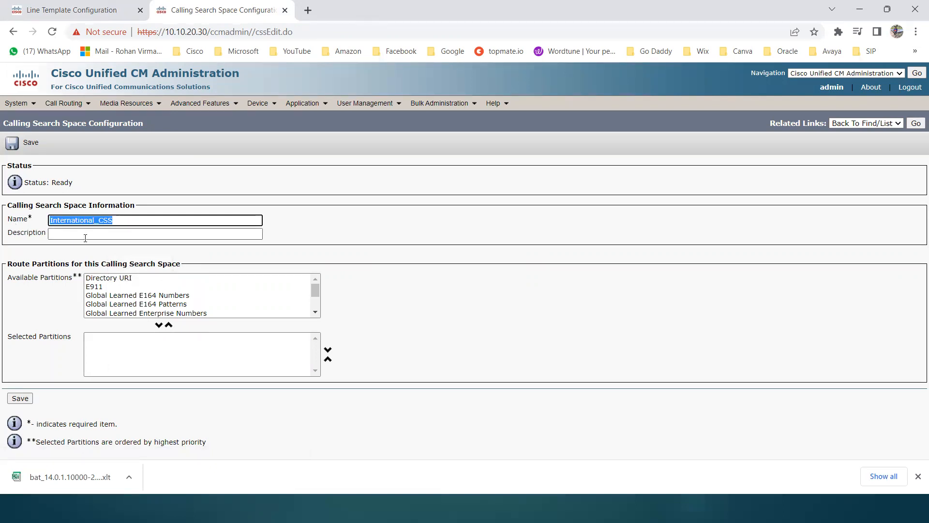
pyautogui.hotkey('ctrl', 'v')
# Assign the Internal_PT, International_PT and Local_PT partitions to International_CSS and save the calling search space.
pyautogui.click(182, 297)
pyautogui.scroll(-2, 182, 304)
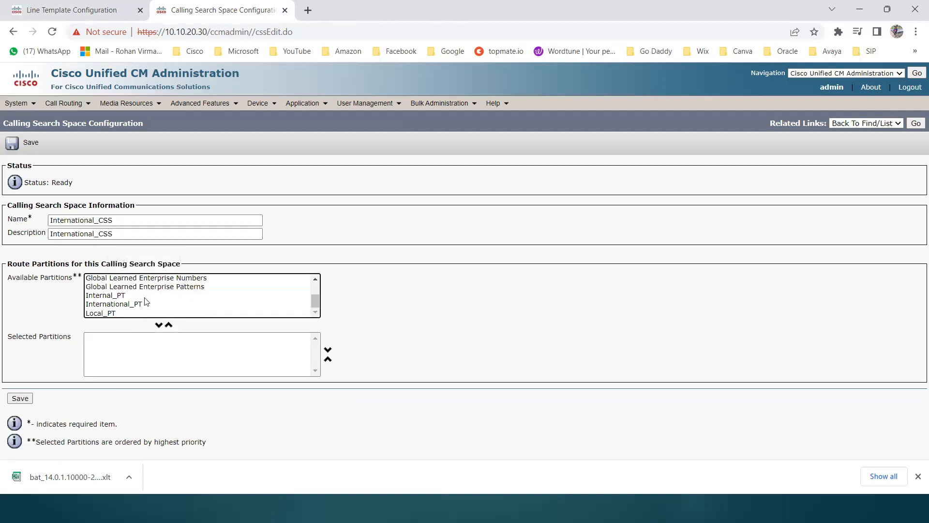
pyautogui.click(124, 296)
pyautogui.keyDown('ctrl'); pyautogui.click(117, 305); pyautogui.keyUp('ctrl')
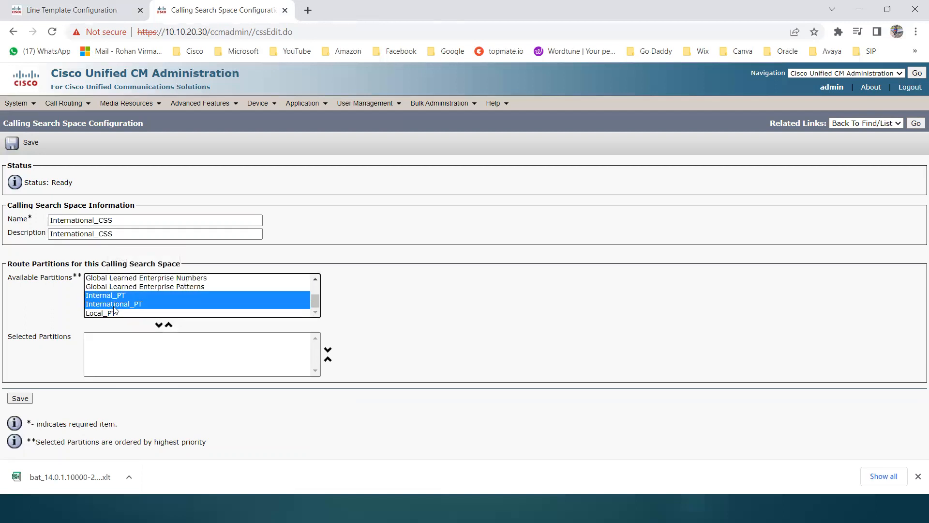
pyautogui.keyDown('ctrl'); pyautogui.click(110, 313); pyautogui.keyUp('ctrl')
pyautogui.click(158, 325)
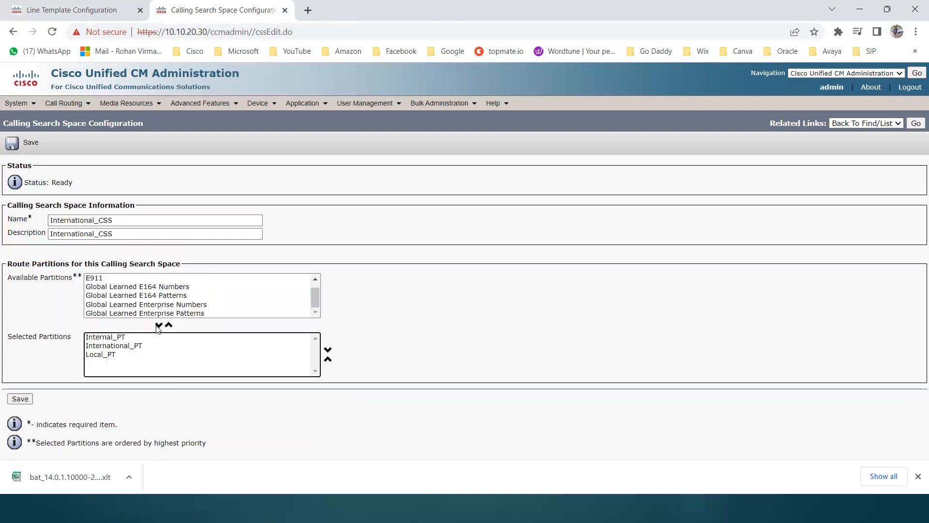
pyautogui.click(20, 399)
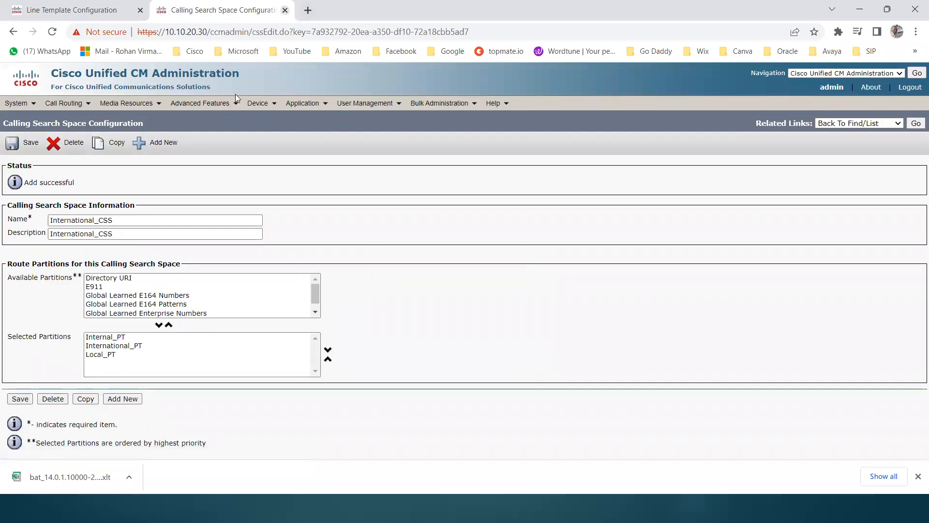
# Close the calling search space page and check the line template's route partition choices, keeping None.
pyautogui.hotkey('ctrl', 'w')
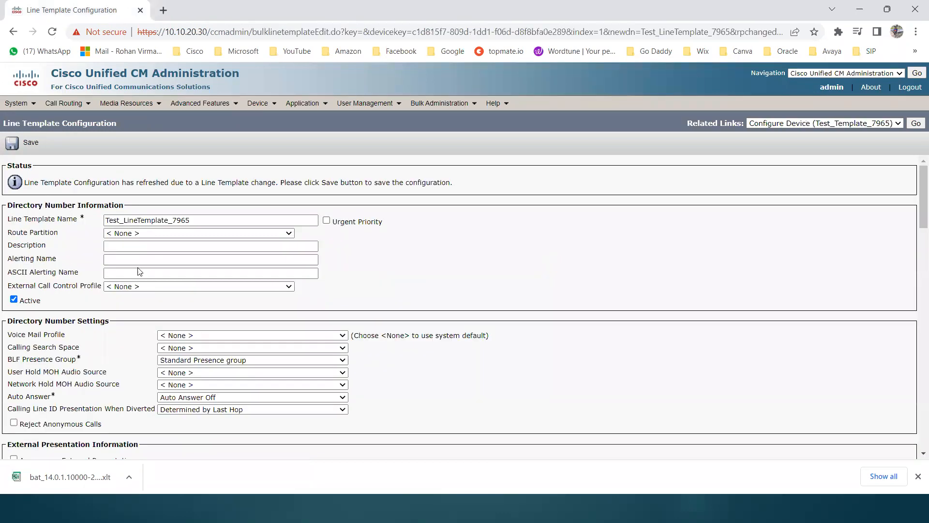
pyautogui.click(287, 233)
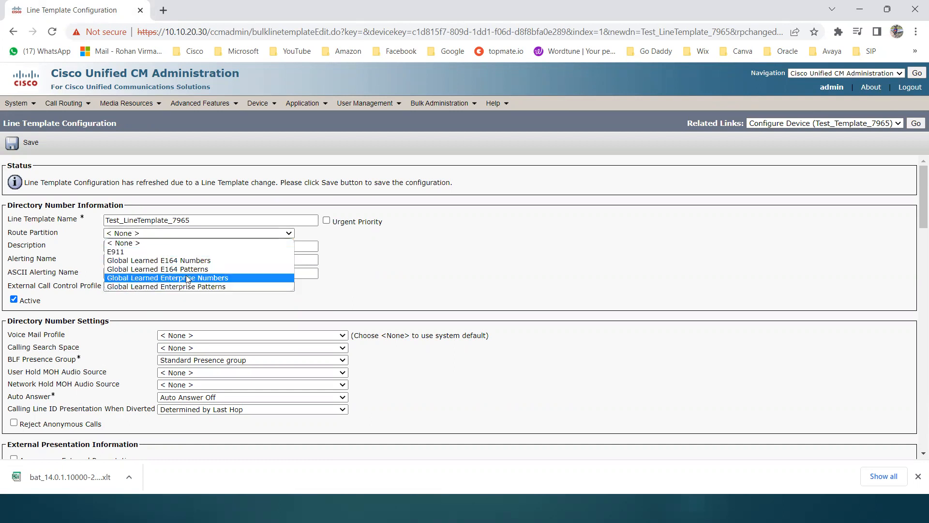
pyautogui.click(182, 243)
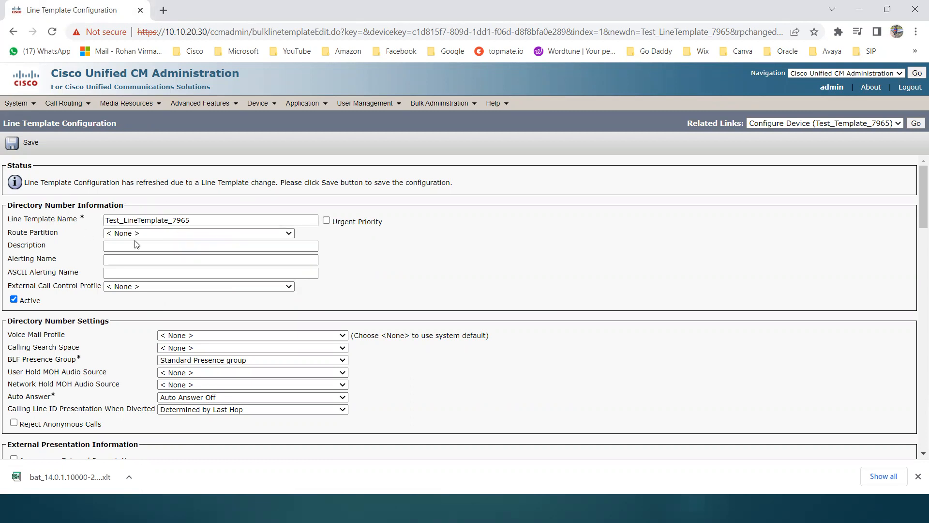
# Reload the line template by reopening Line 1 from the Test_Template_7965 phone template, and name it Test_LineTemplate_7965.
pyautogui.click(141, 220)
pyautogui.moveTo(197, 220); pyautogui.dragTo(79, 217)
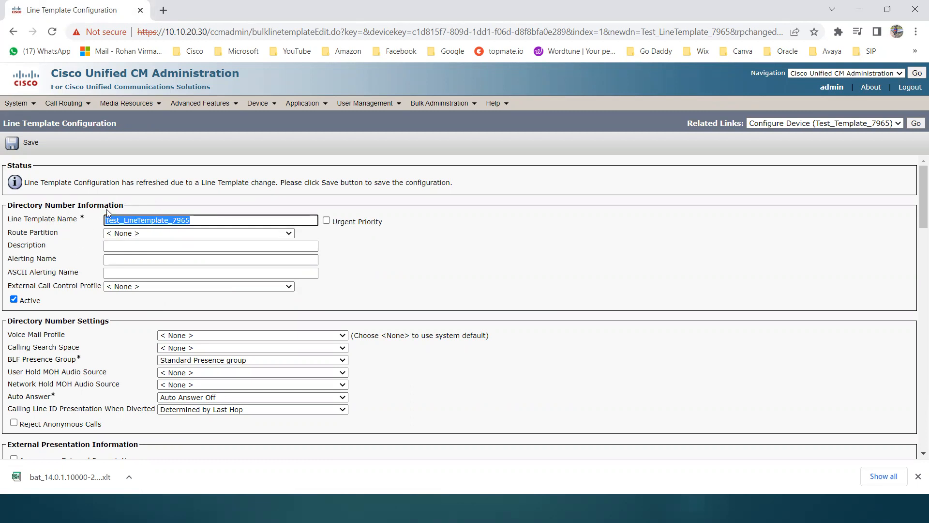
pyautogui.click(915, 123)
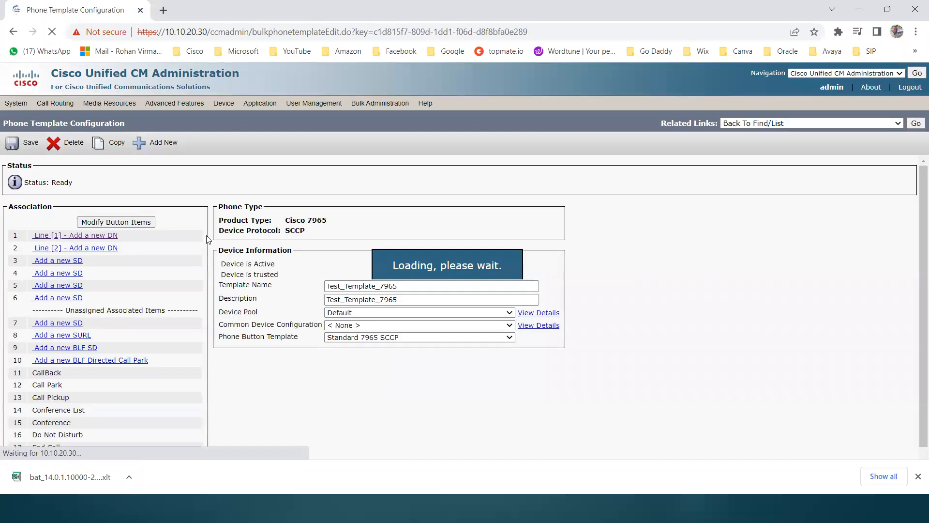
pyautogui.click(85, 237)
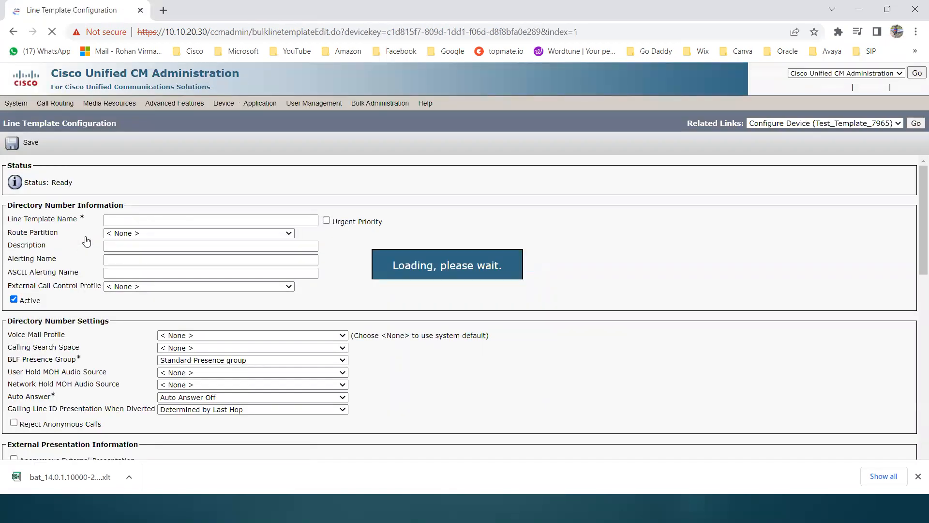
pyautogui.click(134, 219)
pyautogui.click(194, 333)
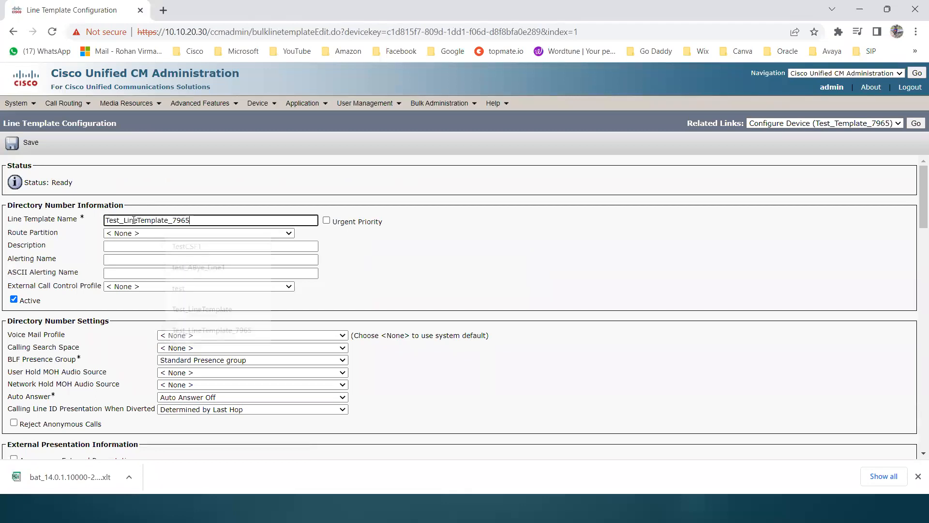
pyautogui.click(441, 250)
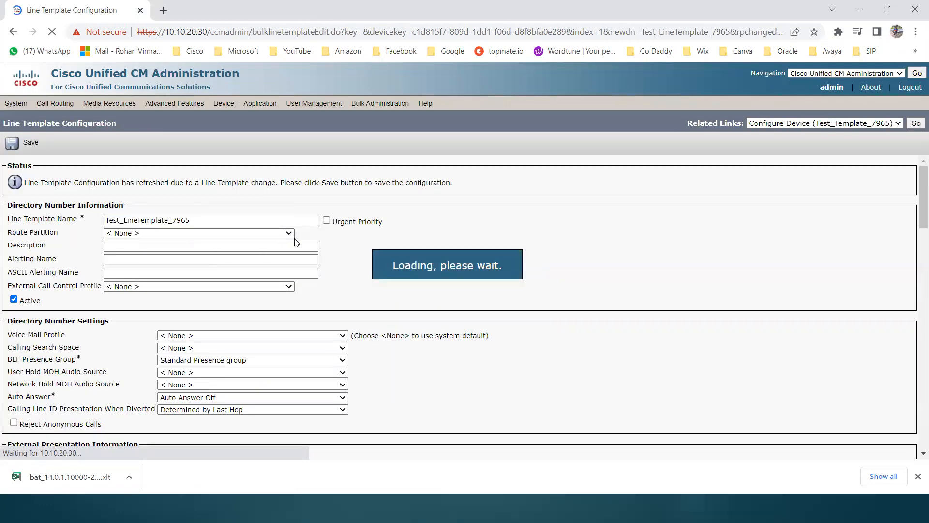
# Review the route partition choices without selecting one, and set the line template's alerting name to Test_Phone.
pyautogui.click(290, 234)
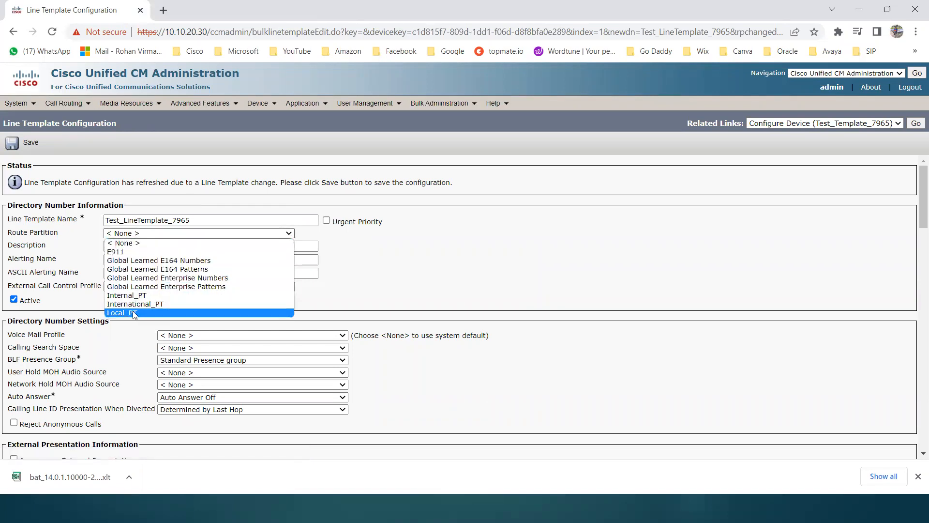
pyautogui.click(378, 278)
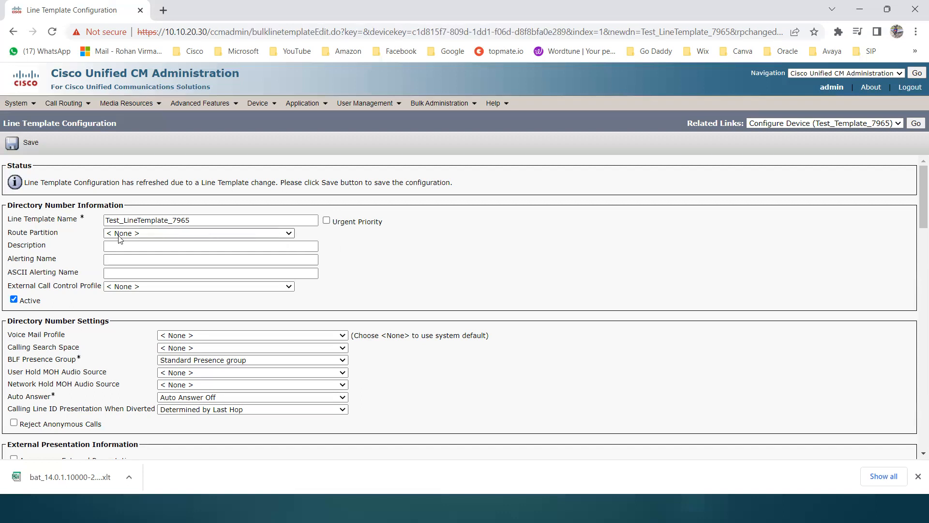
pyautogui.click(131, 260)
pyautogui.write('Test')
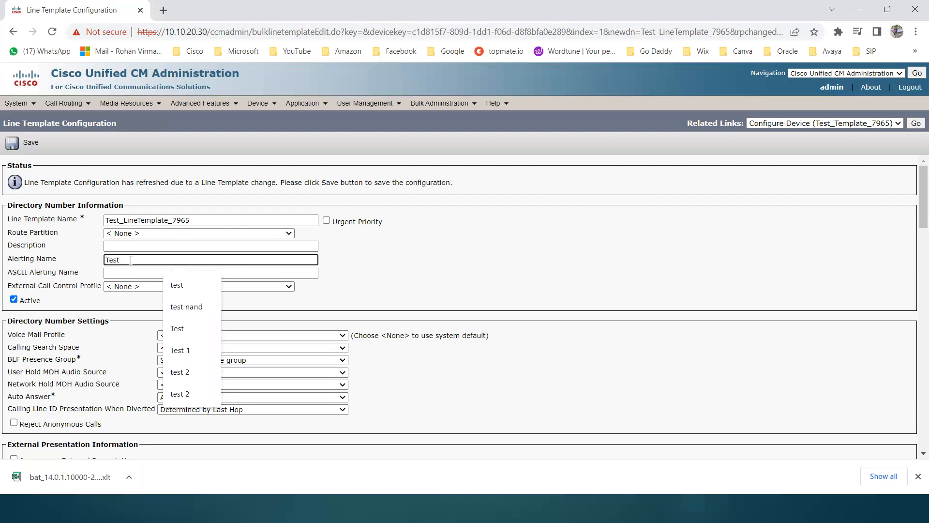
pyautogui.write('_Phone')
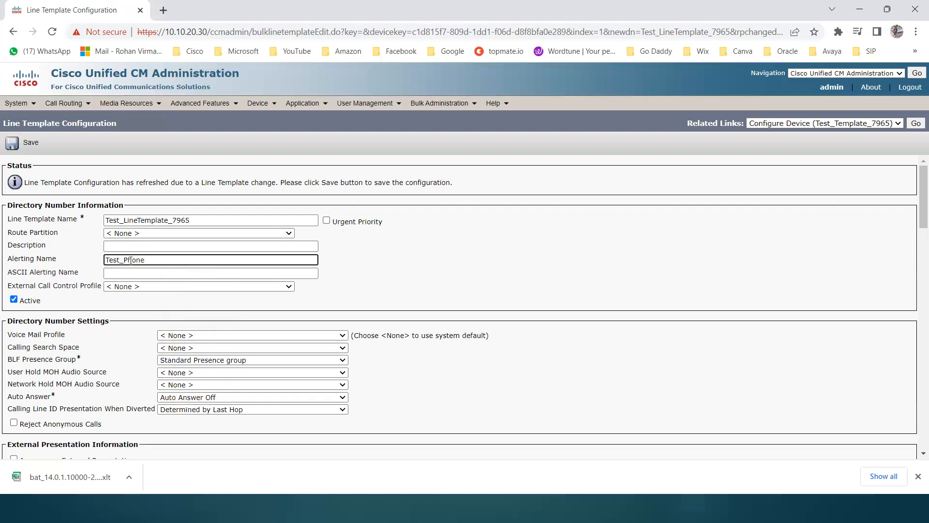
pyautogui.press('Tab')
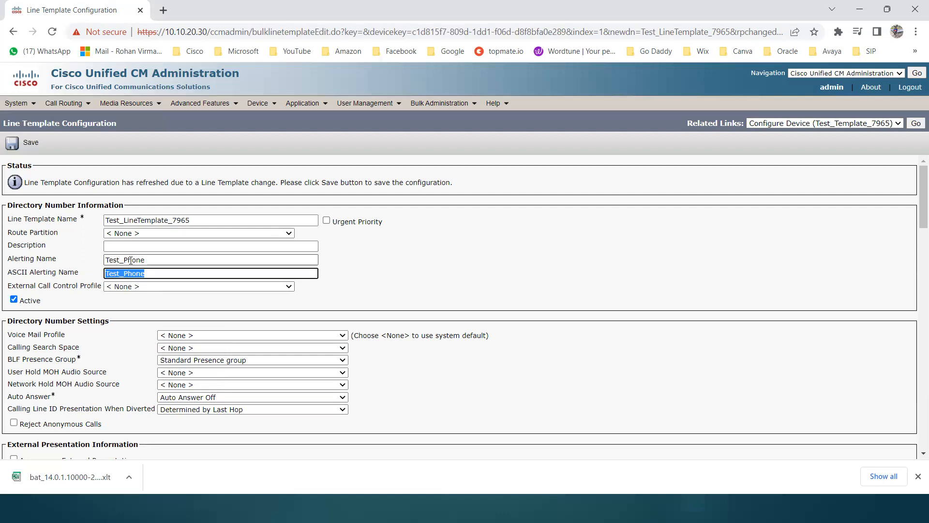
pyautogui.click(160, 260)
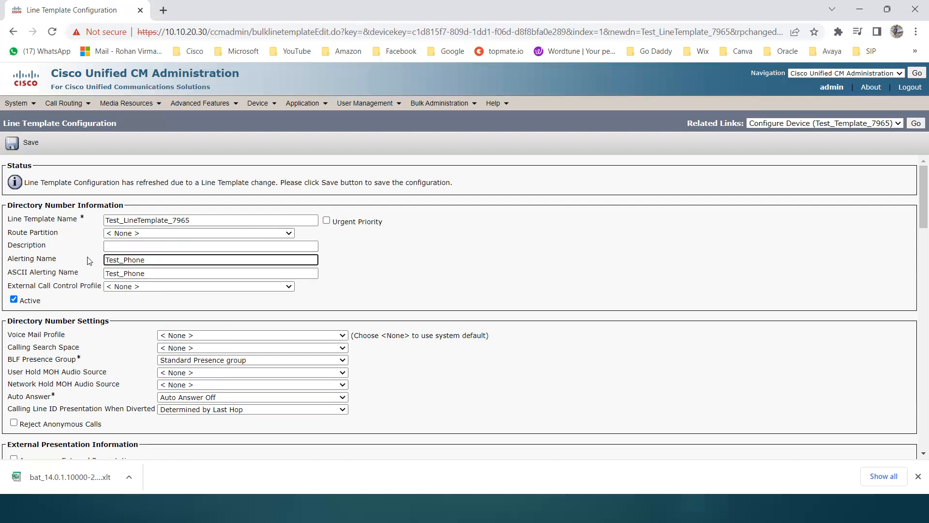
pyautogui.write('e')
pyautogui.click(432, 389)
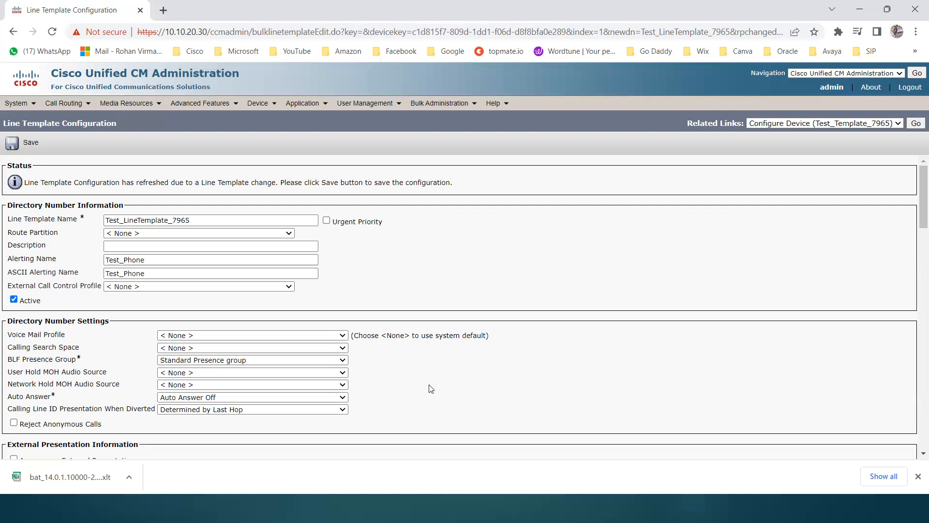
# Review the voice mail profile options in the directory number settings and keep None.
pyautogui.scroll(-1, 431, 389)
pyautogui.scroll(-3, 431, 389)
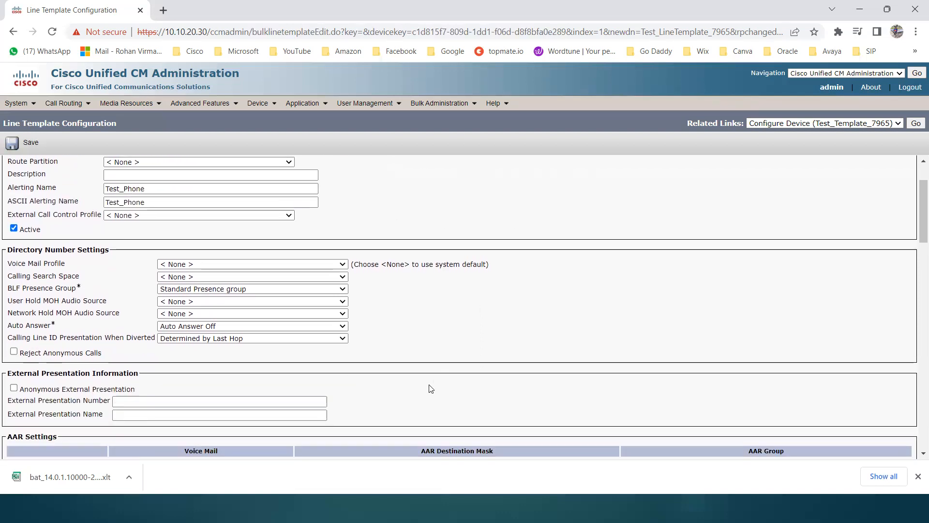
pyautogui.click(258, 264)
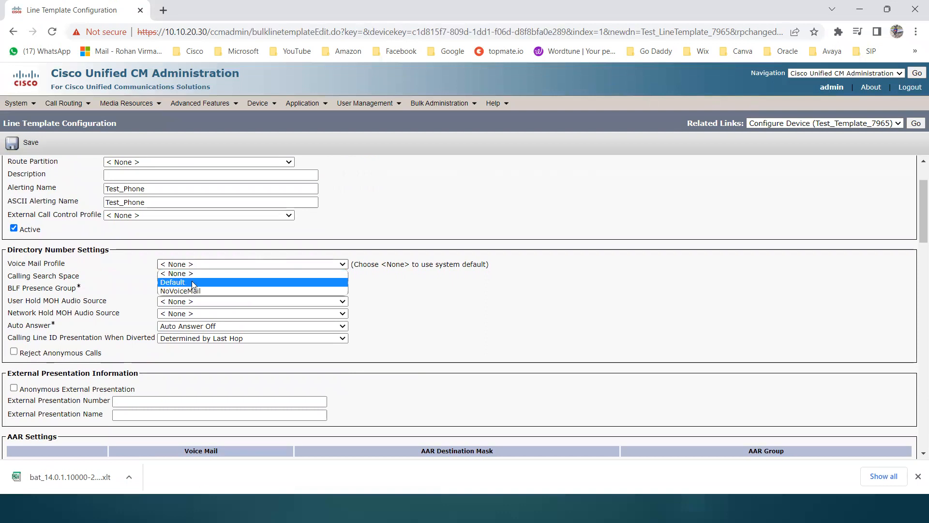
pyautogui.click(240, 274)
pyautogui.click(252, 266)
pyautogui.click(406, 285)
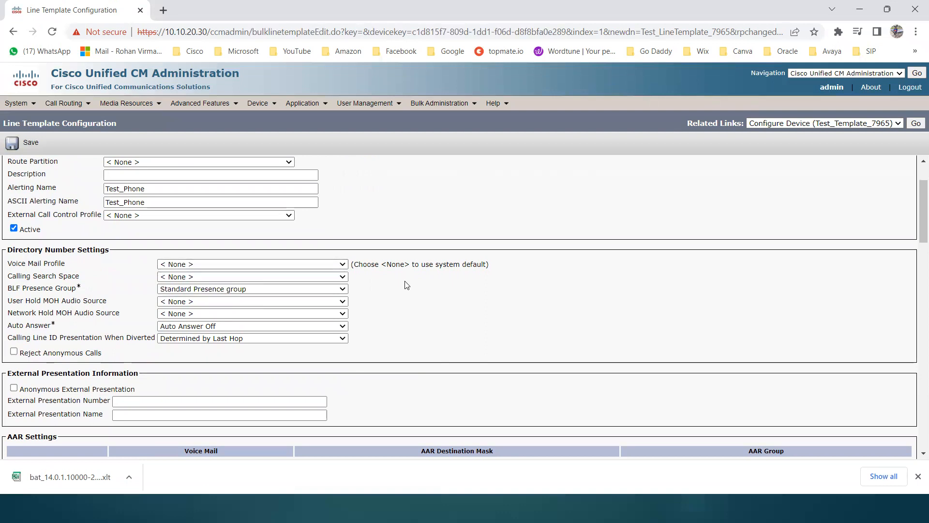
# Enable voice mail forwarding for internal and external no-answer and unregistered calls in the line template.
pyautogui.scroll(-4, 406, 285)
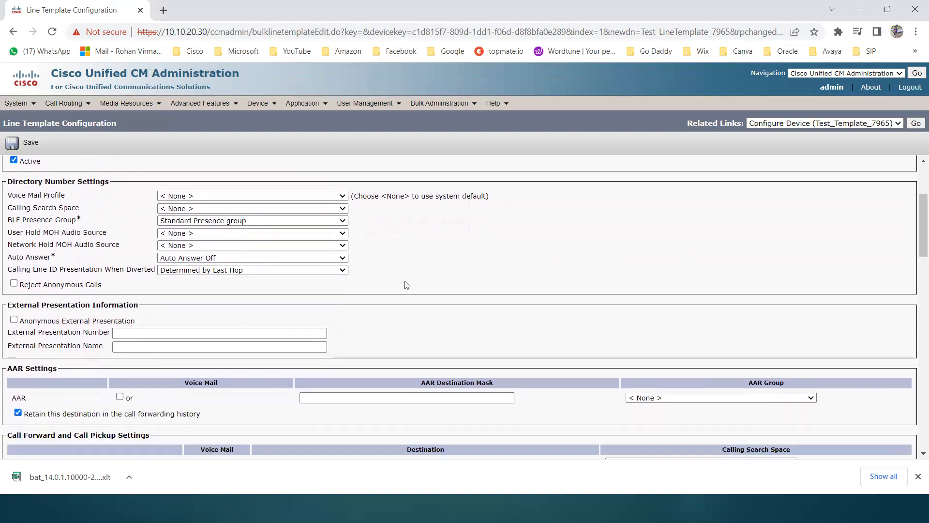
pyautogui.scroll(-3, 407, 285)
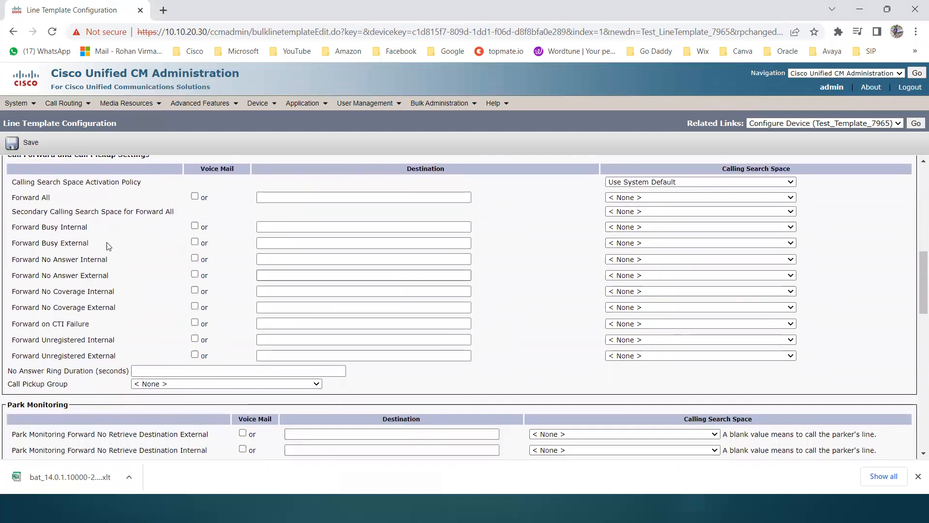
pyautogui.click(196, 258)
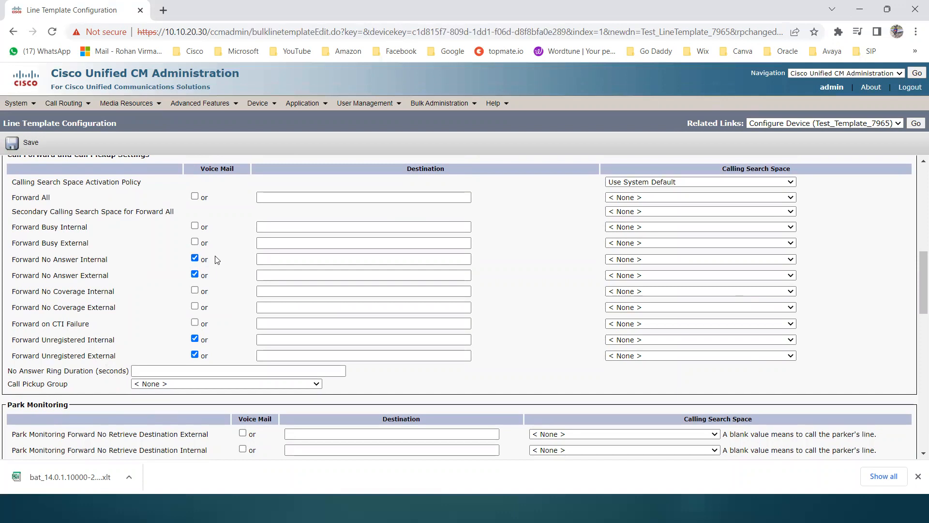
# Review the Line 1 label, phone number mask and call waiting settings, and save the line template.
pyautogui.scroll(-5, 239, 307)
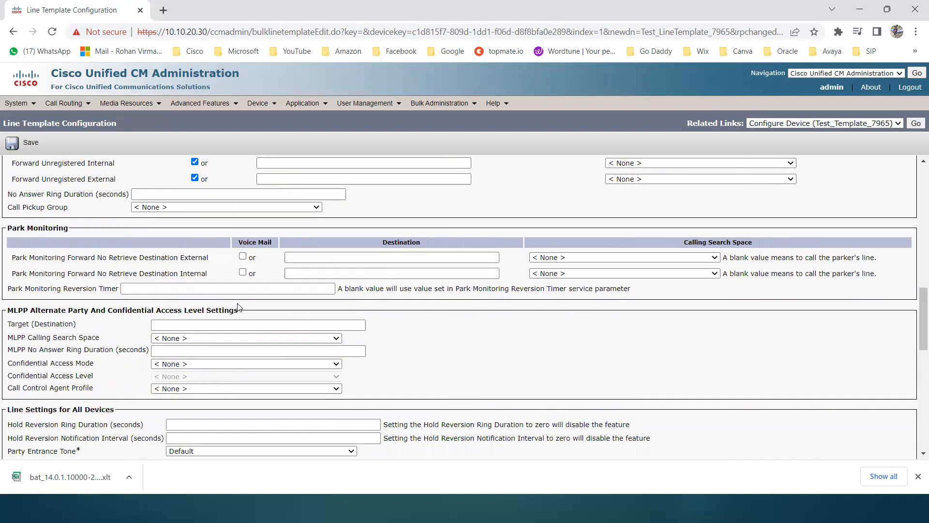
pyautogui.scroll(-5, 239, 308)
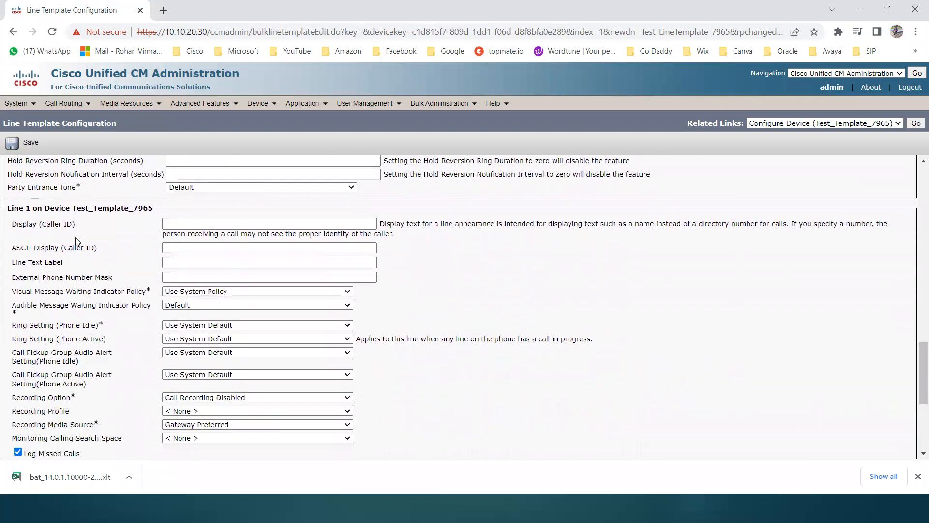
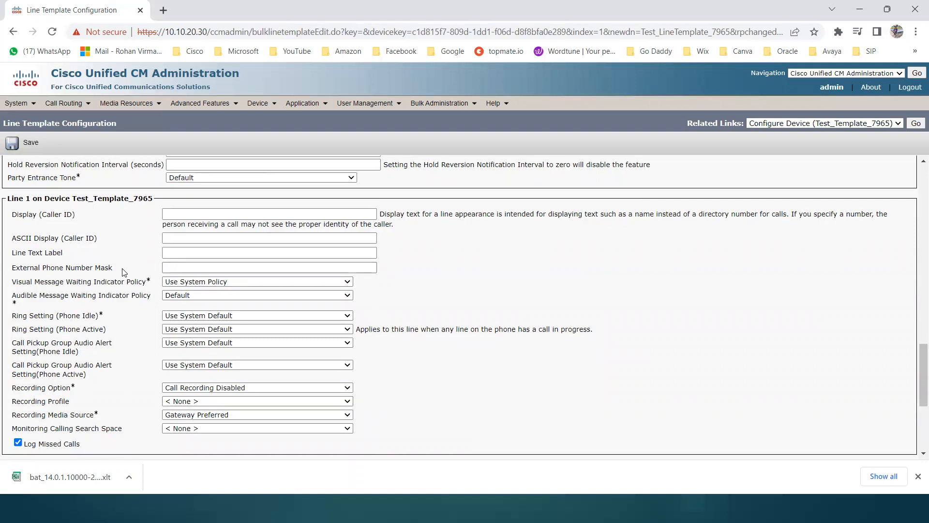
pyautogui.moveTo(33, 268); pyautogui.dragTo(105, 267)
pyautogui.moveTo(22, 253); pyautogui.dragTo(54, 254)
pyautogui.scroll(-4, 272, 300)
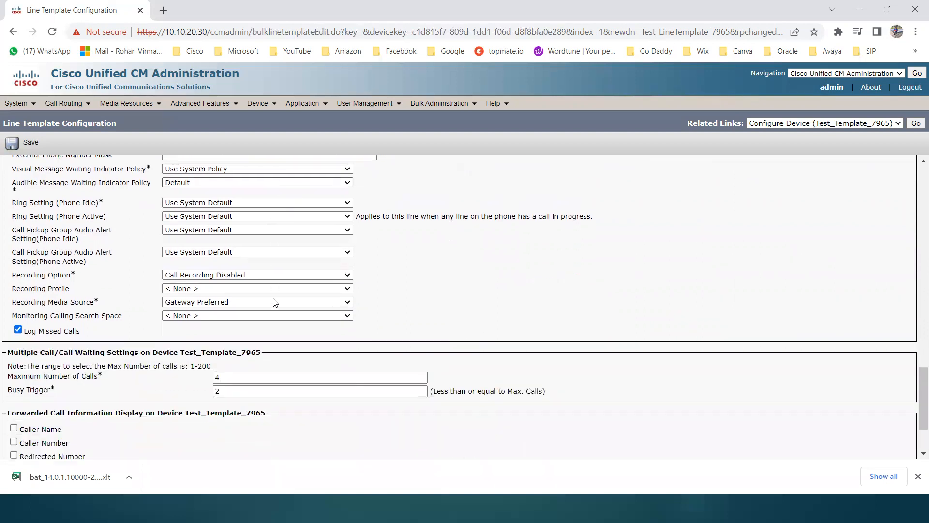
pyautogui.click(20, 403)
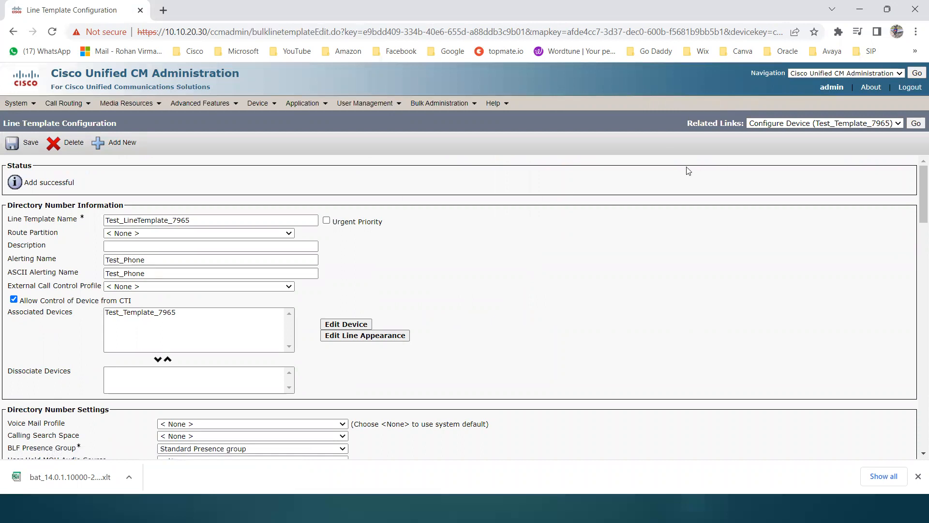
# Switch to the BAT workbook in Excel and review the column headers of the Phones sheet.
pyautogui.hotkey('alt', 'Tab')
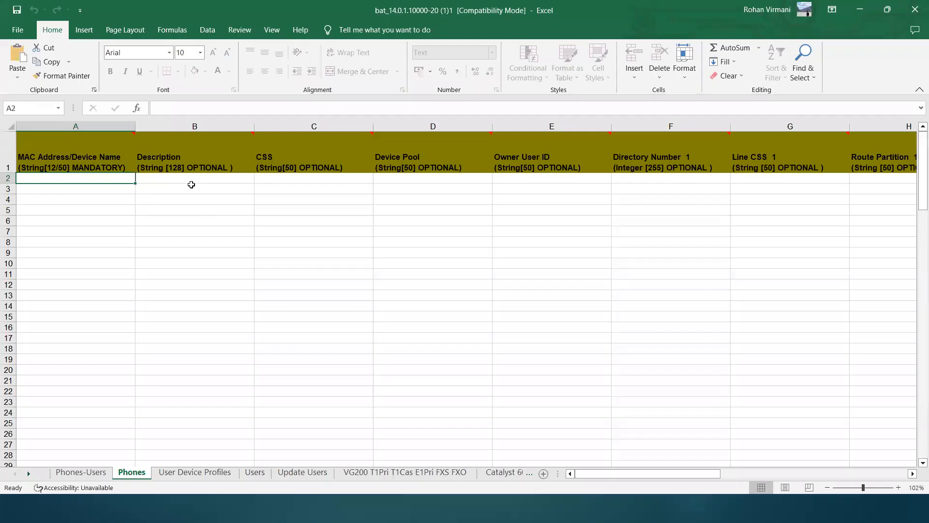
pyautogui.click(167, 180)
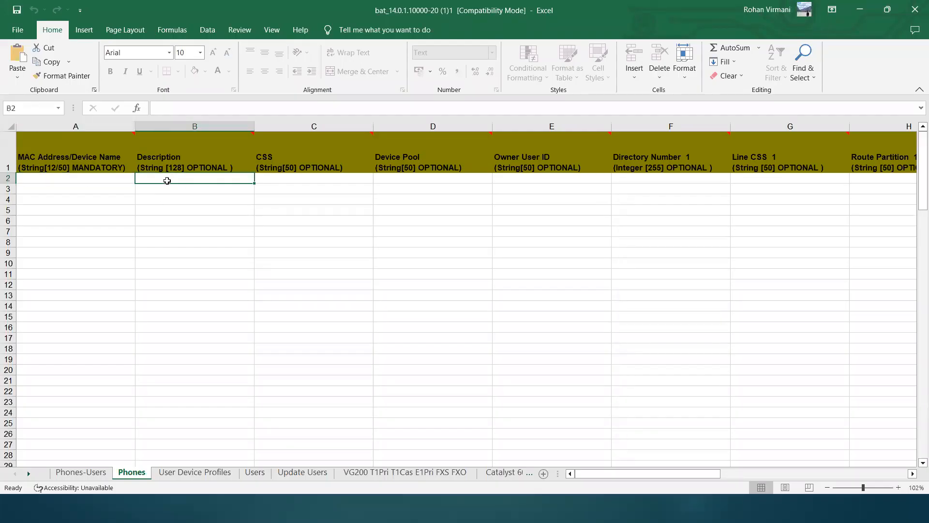
pyautogui.press('Right')
pyautogui.press('Right')
pyautogui.press('Right')
pyautogui.press('Right')
pyautogui.press('Right')
pyautogui.press('Right')
pyautogui.press('Right')
pyautogui.press('Right')
pyautogui.press('Right')
pyautogui.press('Right')
pyautogui.press('Right')
pyautogui.press('Right')
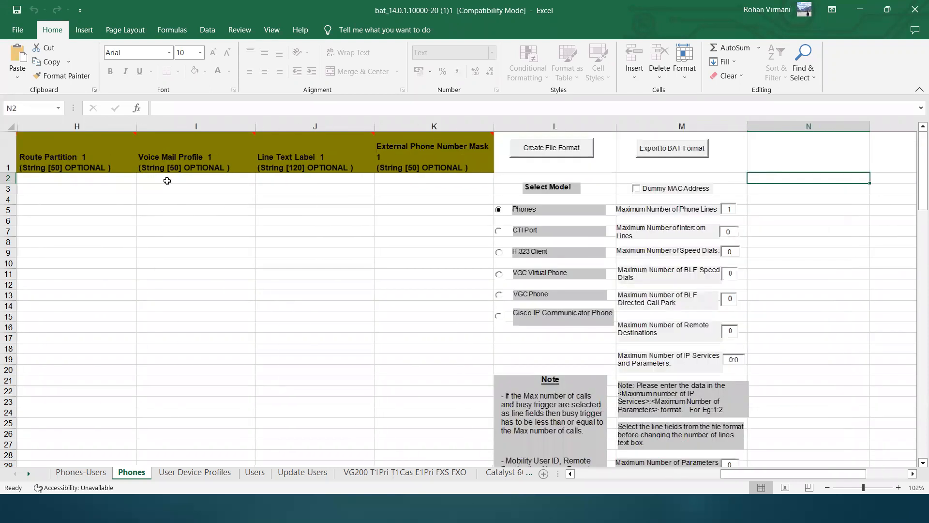
pyautogui.press('Left')
pyautogui.press('Left')
pyautogui.press('Left')
pyautogui.press('Left')
pyautogui.press('Left')
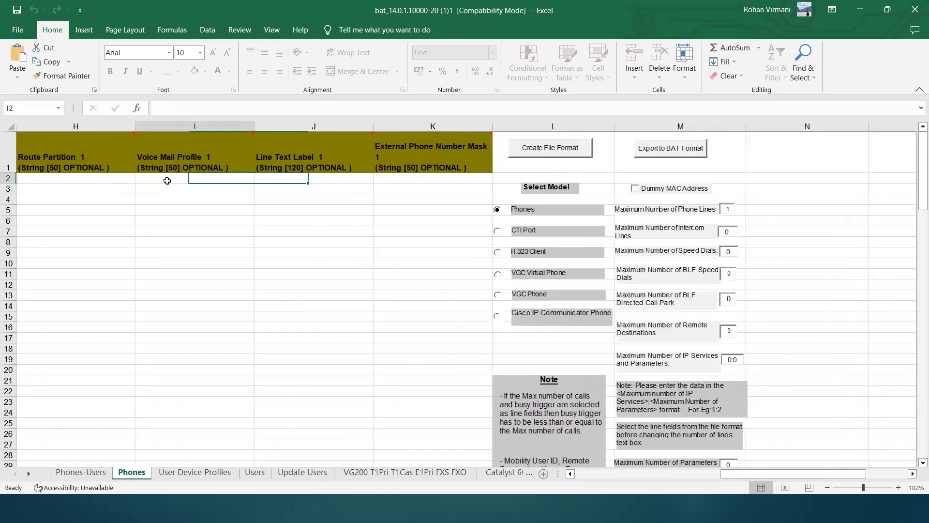
pyautogui.press('Home')
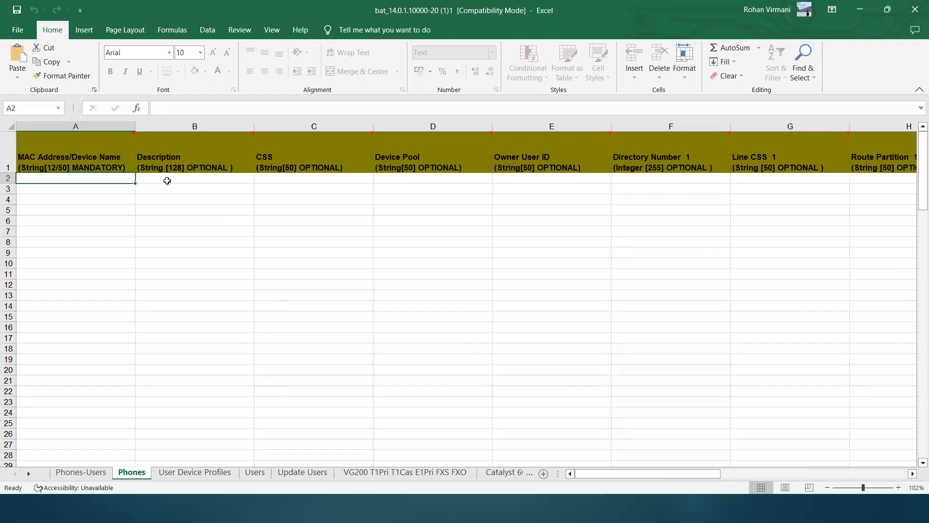
# In row 2 of the Phones sheet, enter MAC address AABBCCDDEEFF, description Test 1 and CSS Internal_CSS.
pyautogui.write('AABBCCDDEEFF')
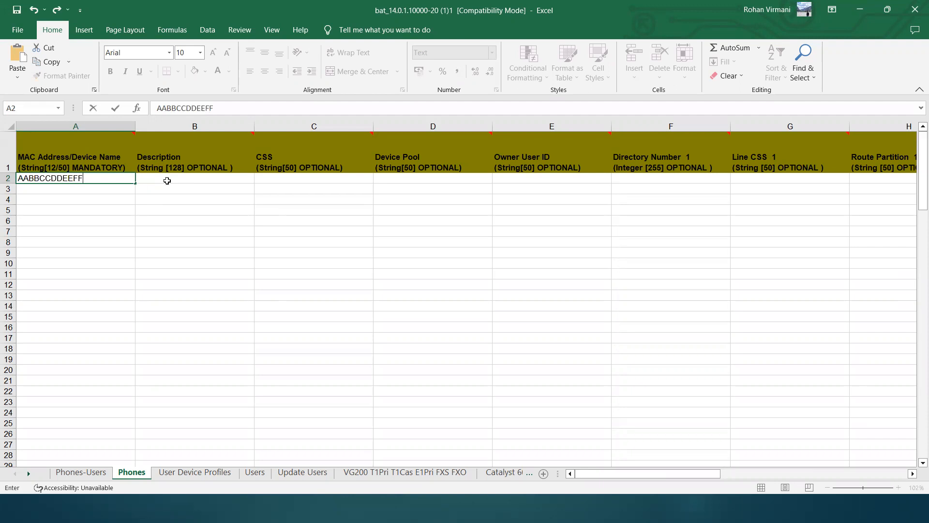
pyautogui.click(168, 181)
pyautogui.write('Test 1')
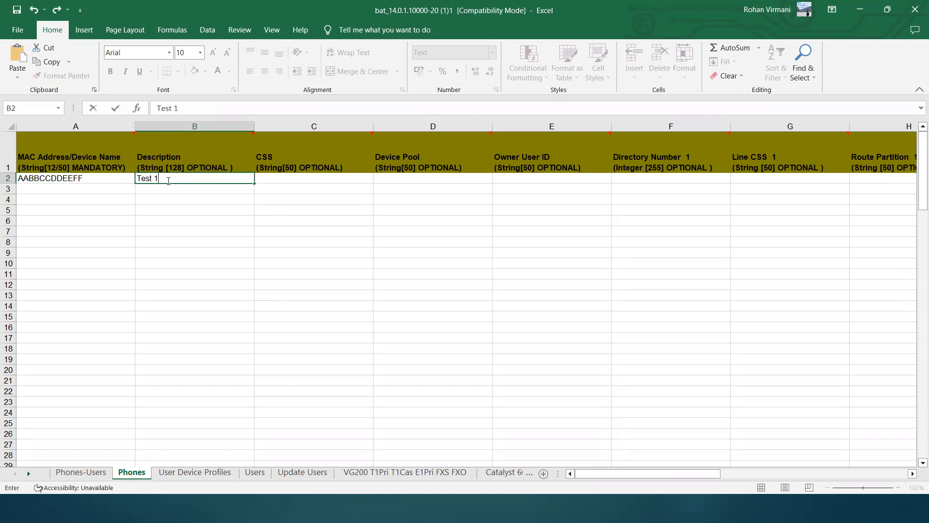
pyautogui.press('Tab')
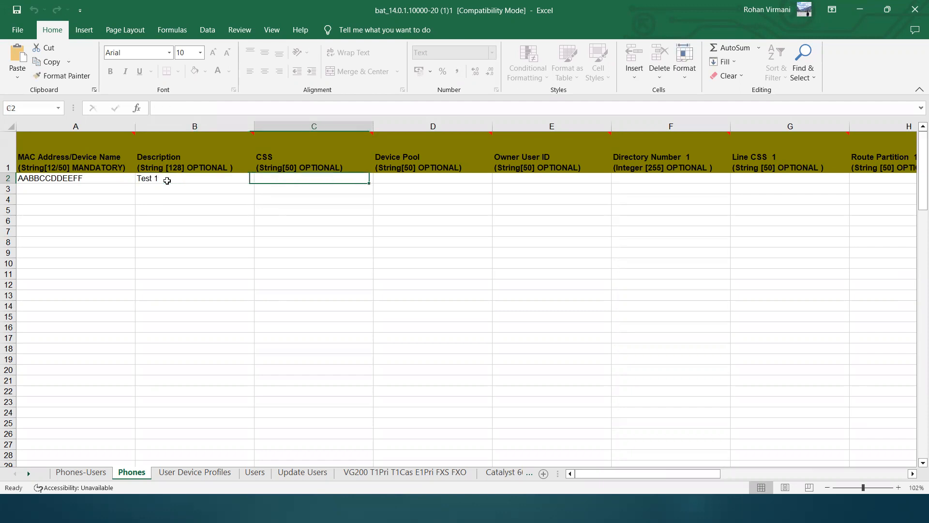
pyautogui.write('Inte')
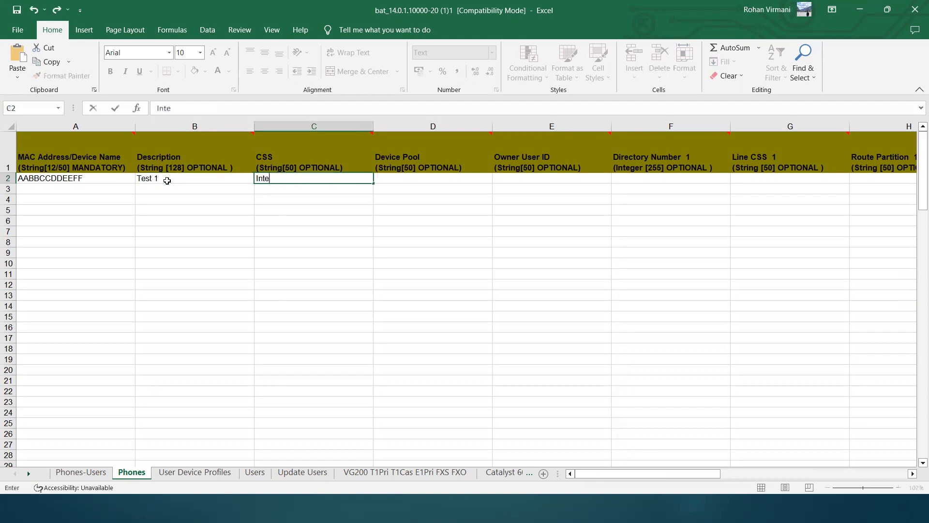
pyautogui.write('rnal_CSS')
pyautogui.click(300, 156)
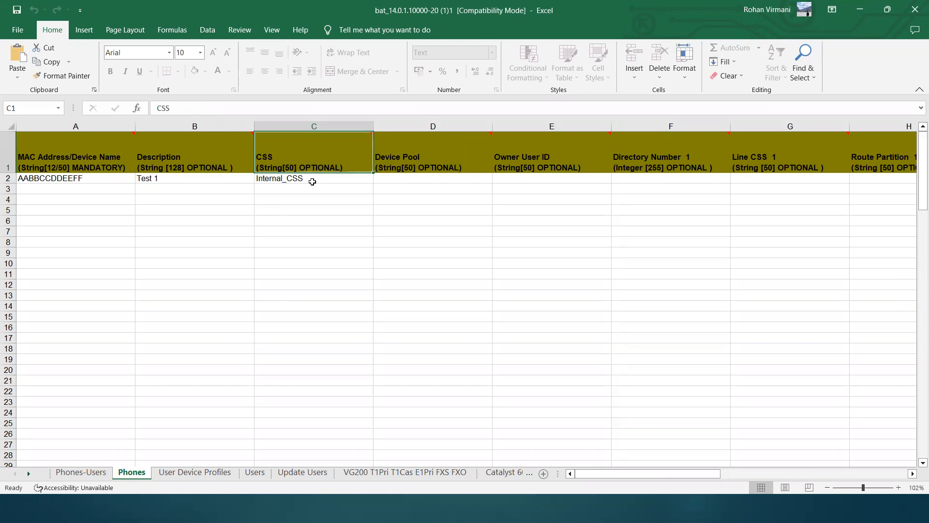
# Set the first phone's Line CSS 1 to Internal_CSS and its device pool to DP1.
pyautogui.click(761, 178)
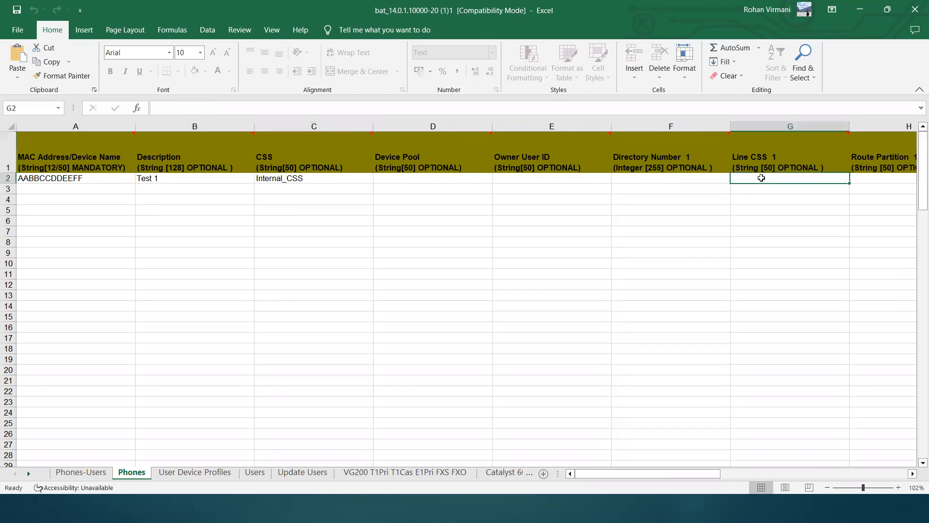
pyautogui.write('Intern')
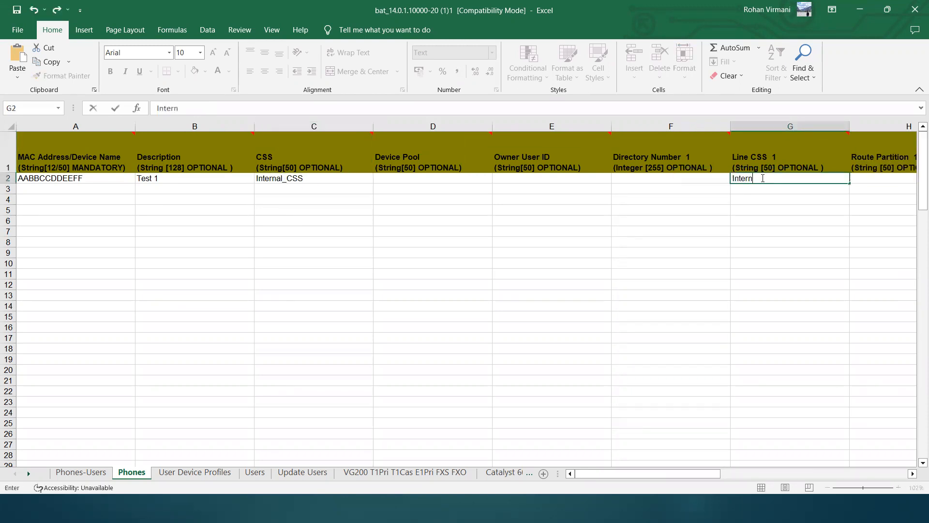
pyautogui.write('al_CSS')
pyautogui.click(417, 178)
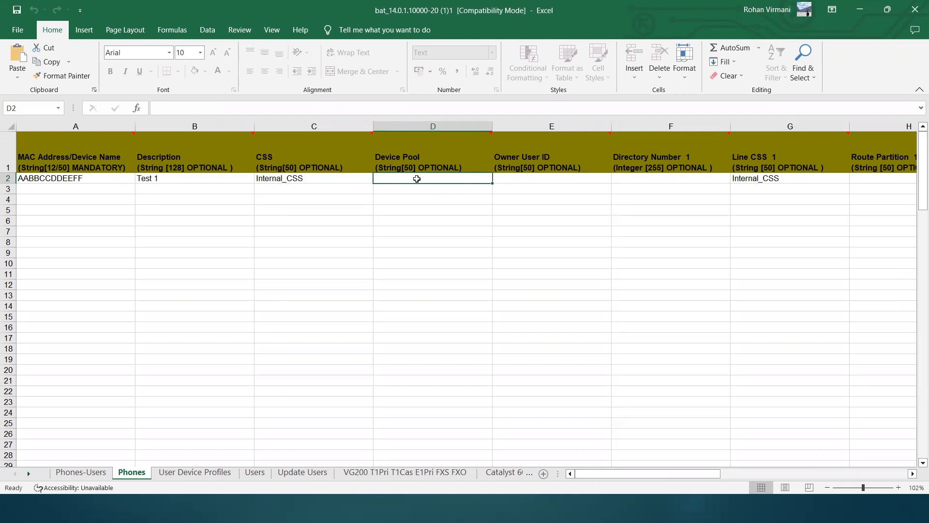
pyautogui.write('DP')
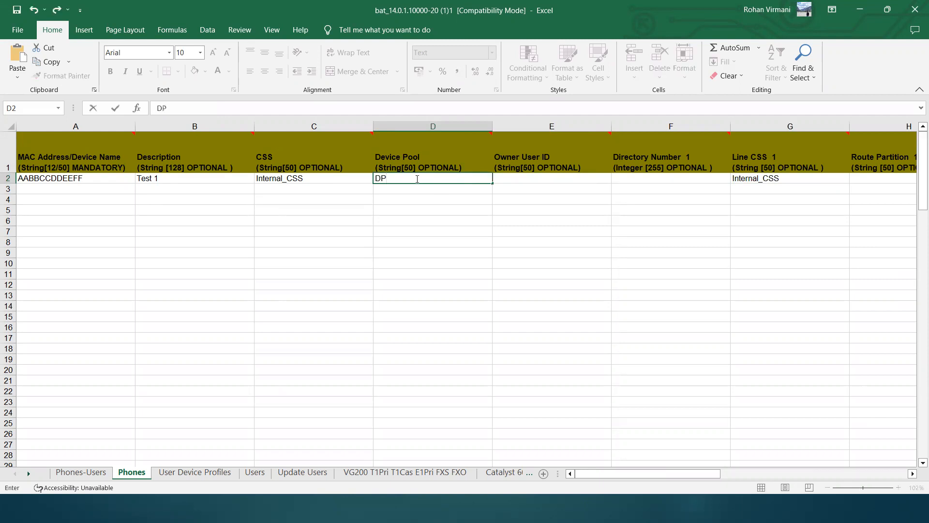
pyautogui.write('1')
pyautogui.click(546, 177)
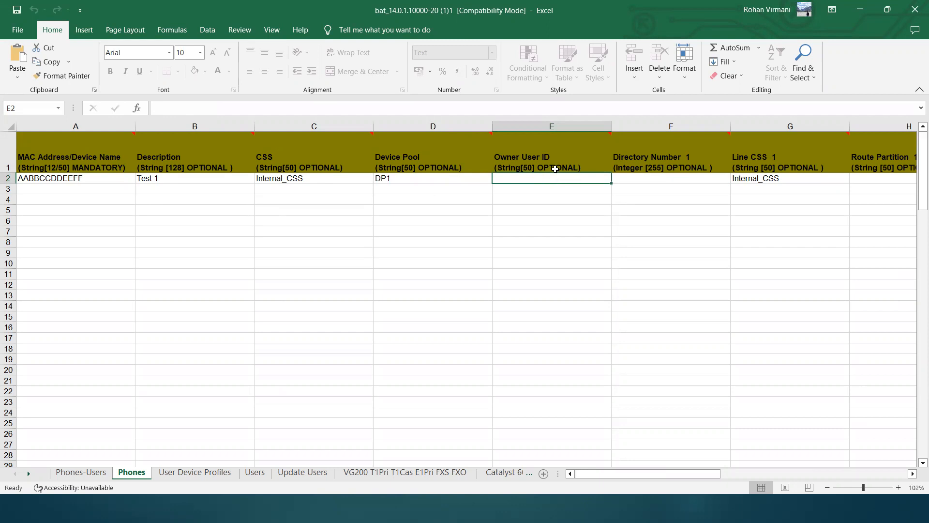
# Enter directory number 1000 and route partition Internal_PT for line 1 of the first phone.
pyautogui.click(629, 180)
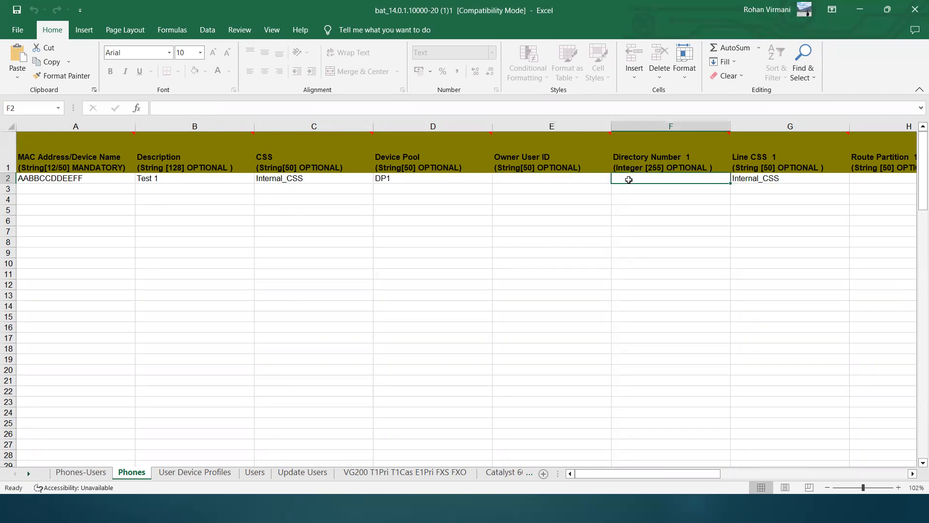
pyautogui.write('1000')
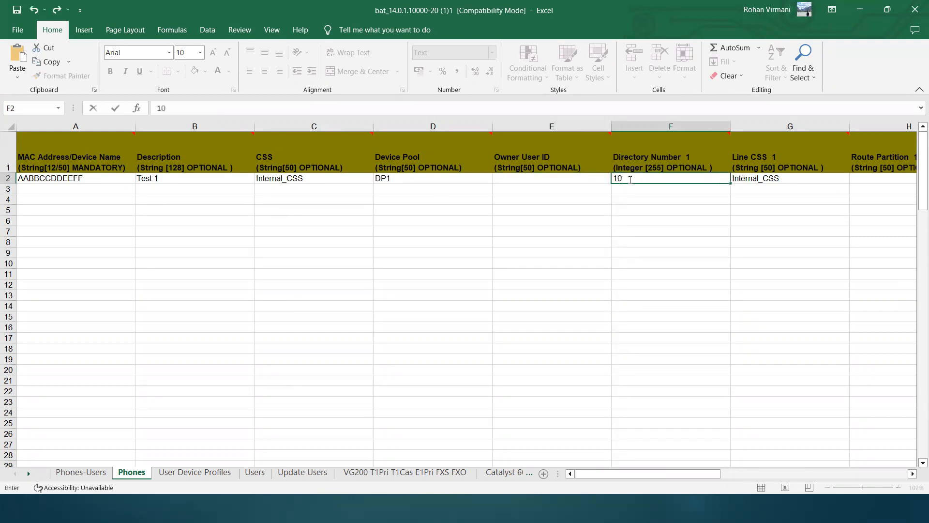
pyautogui.press('Tab')
pyautogui.press('Tab')
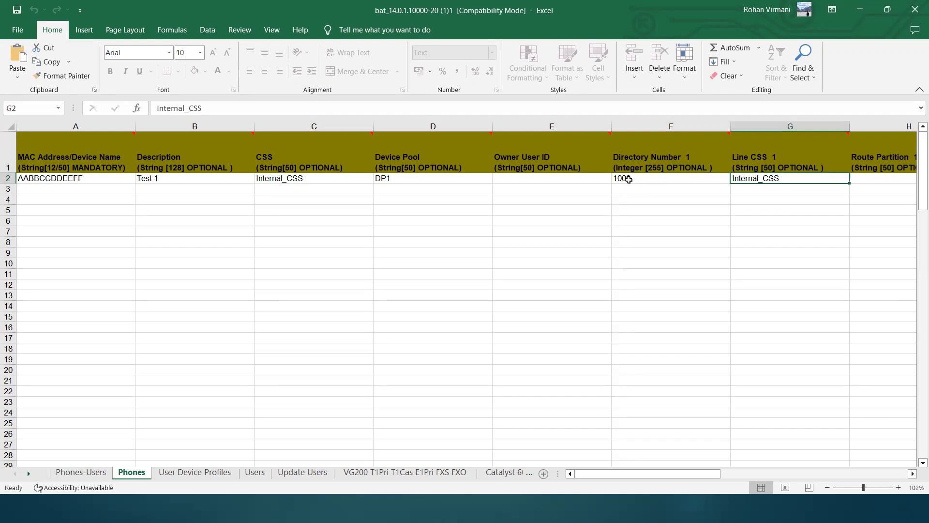
pyautogui.write('In')
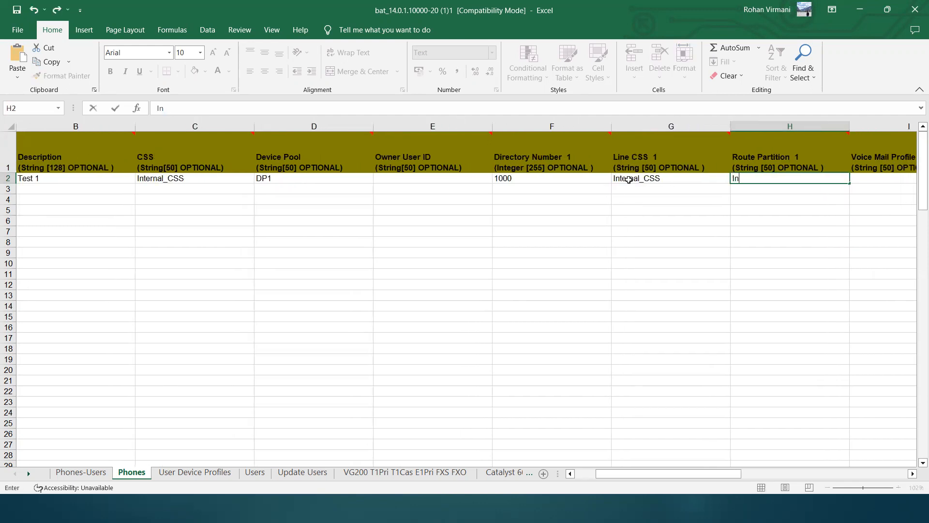
pyautogui.write('ternal_PT')
pyautogui.press('Tab')
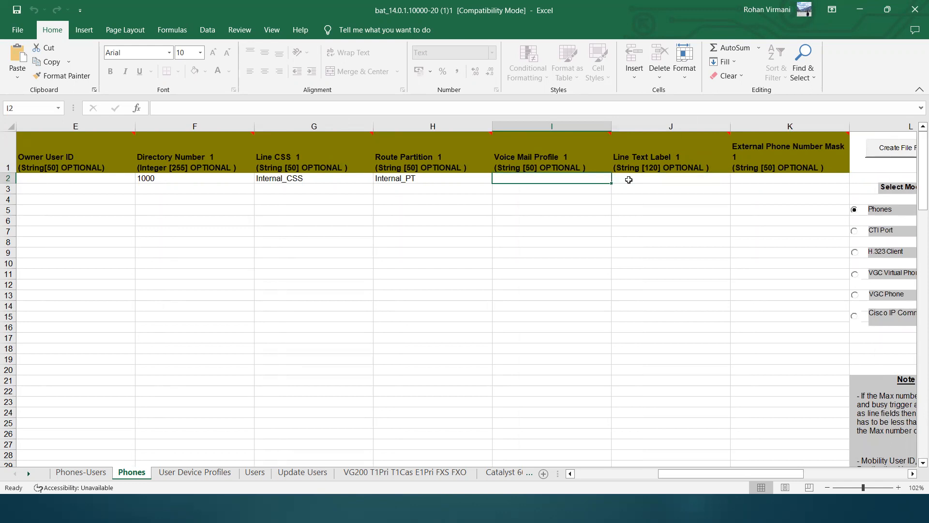
# For the first phone's line 1, enter voice mail profile Default, line text label 1000 and external phone number mask +1408555XXXX.
pyautogui.write('Default')
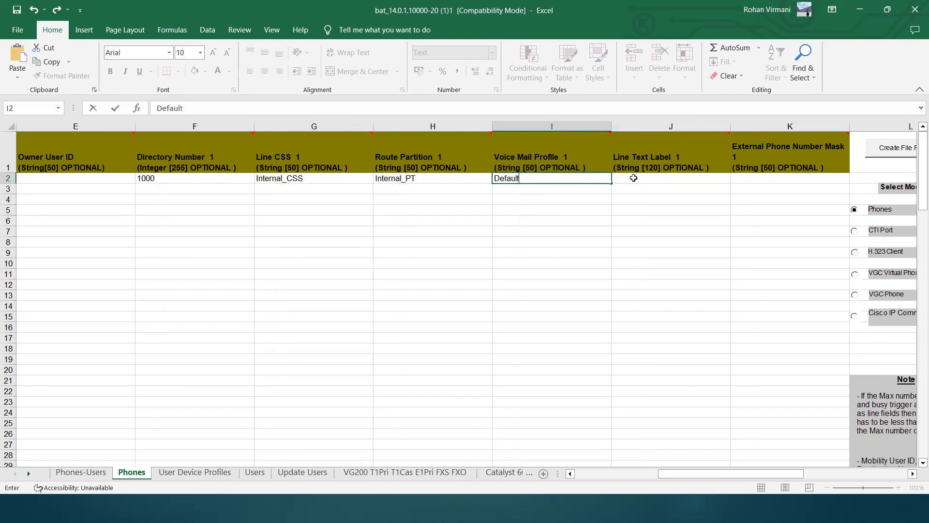
pyautogui.click(660, 176)
pyautogui.write('1000')
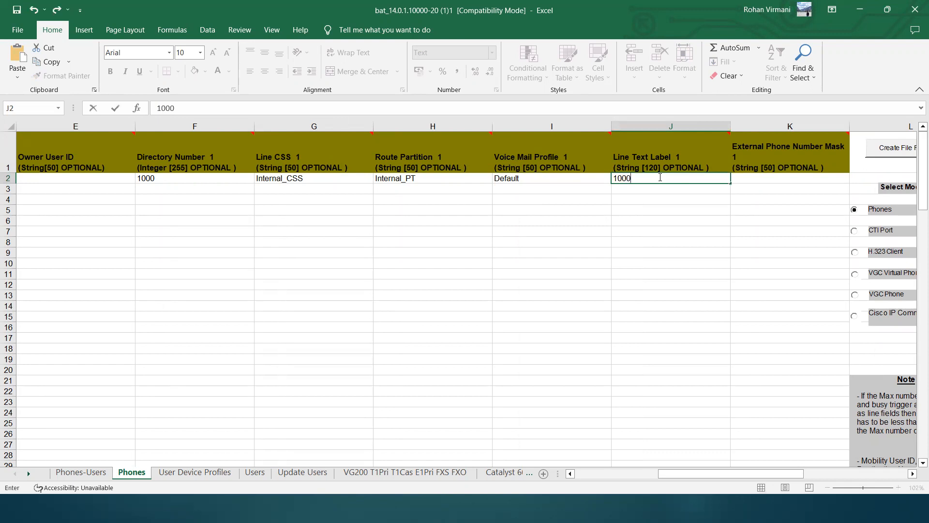
pyautogui.click(774, 179)
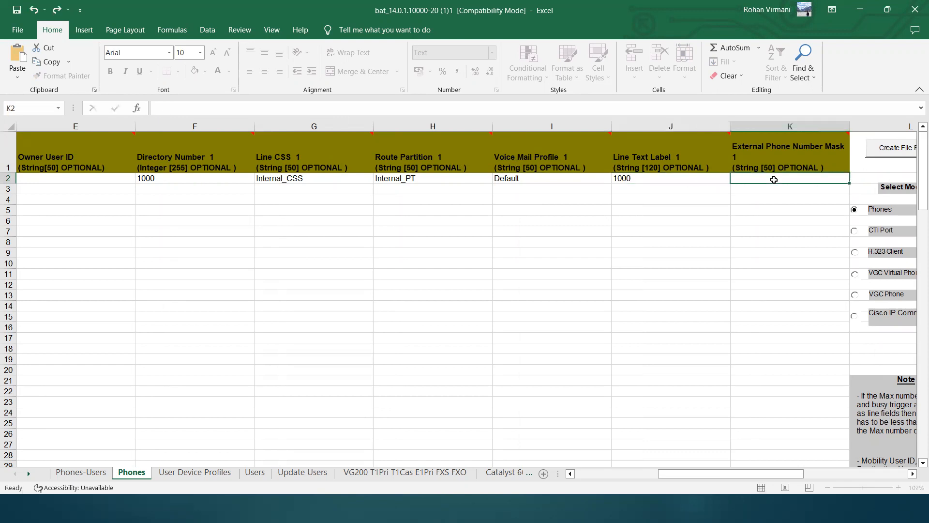
pyautogui.write('+')
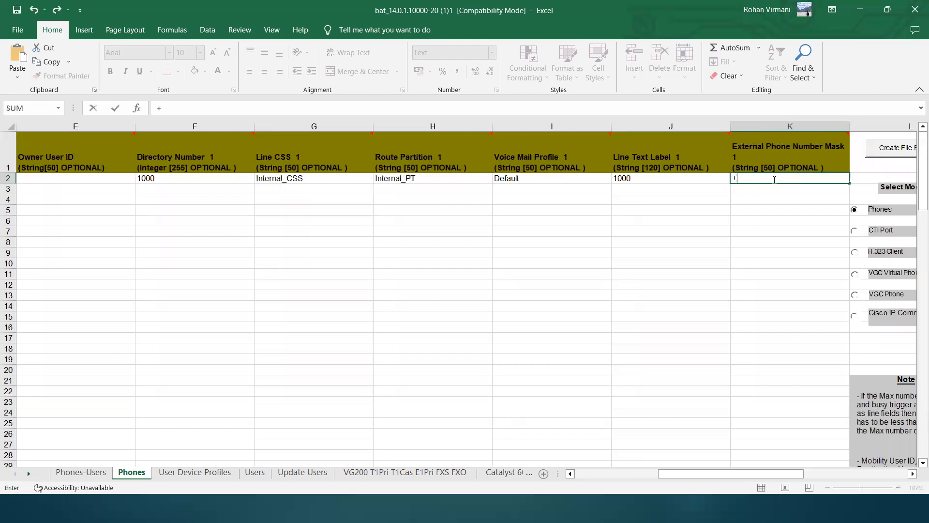
pyautogui.write('1408555XXXX')
# Begin the second phone in row 3 with MAC address AABBCCDDEE11 and description Test 2.
pyautogui.click(574, 187)
pyautogui.press('Left')
pyautogui.press('Left')
pyautogui.press('Left')
pyautogui.press('Left')
pyautogui.press('Left')
pyautogui.press('Left')
pyautogui.press('Left')
pyautogui.press('Left')
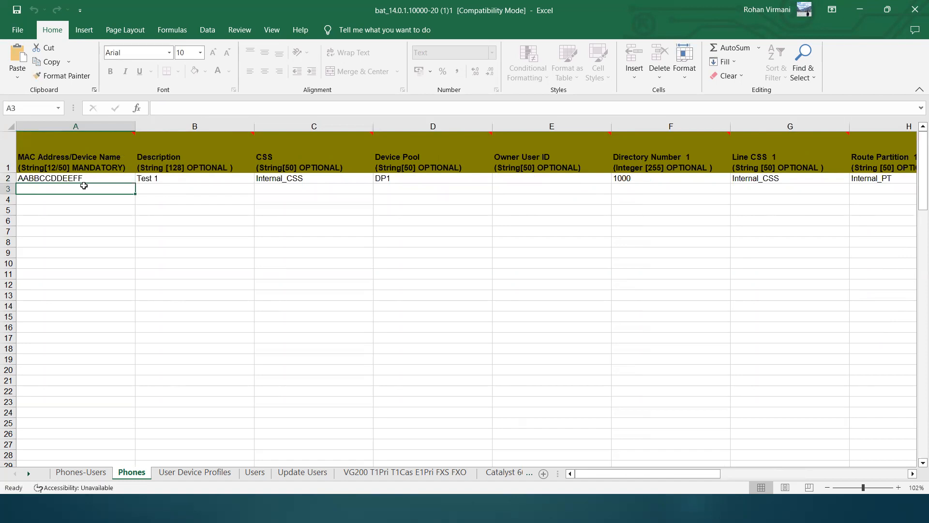
pyautogui.write('AABBCC')
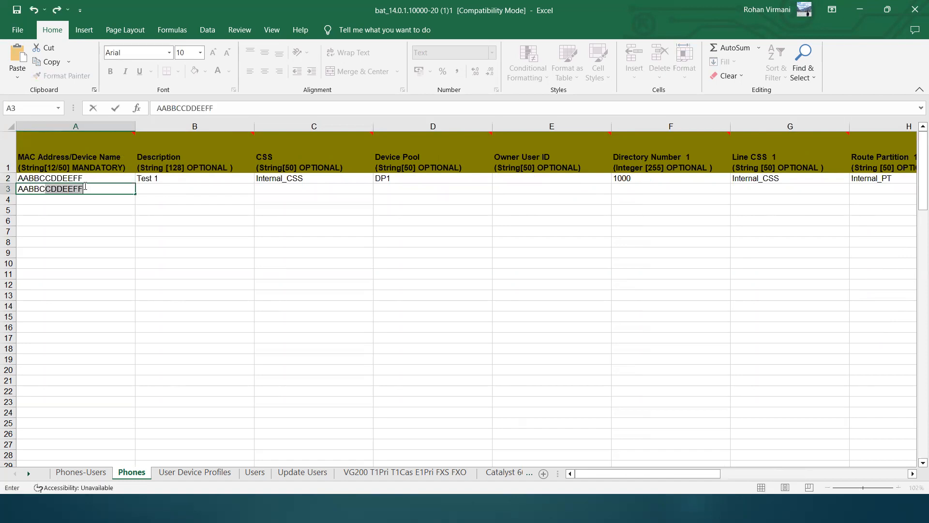
pyautogui.write('DDEE11')
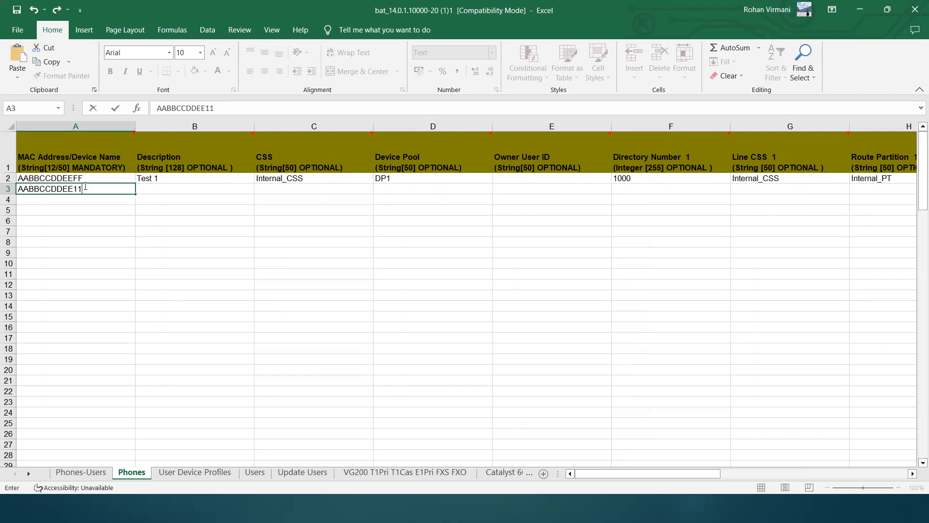
pyautogui.click(143, 188)
pyautogui.write('Test 2')
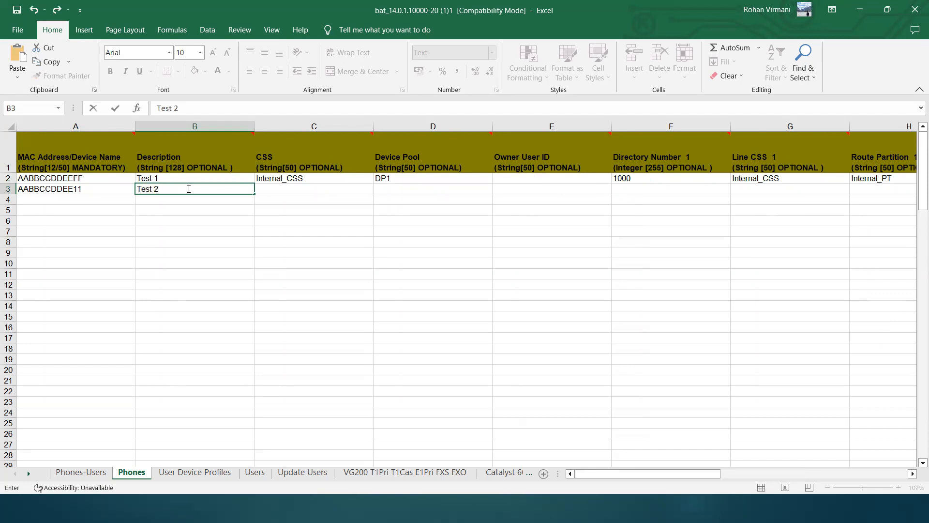
# Set the second phone's CSS to Local_CSS and its device pool to DP2, leaving the owner user ID empty.
pyautogui.click(280, 188)
pyautogui.write('Lo')
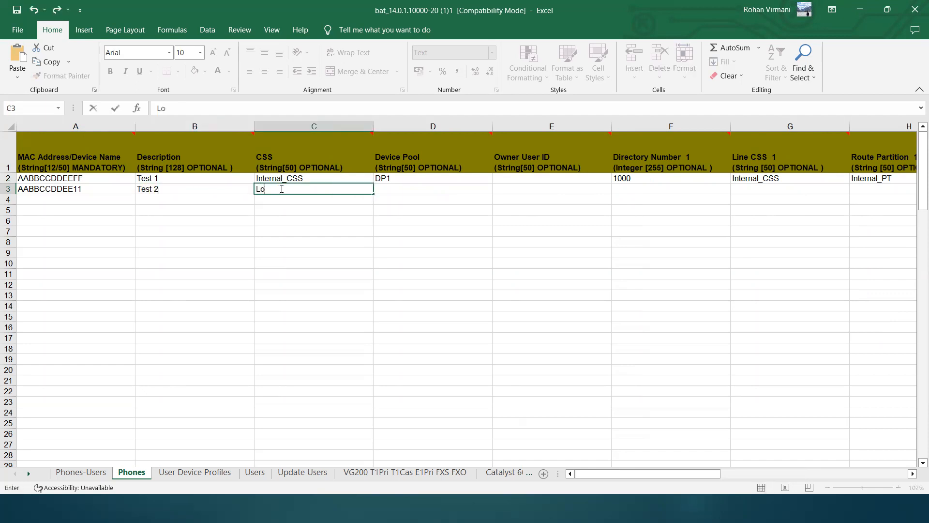
pyautogui.write('cal_CSS')
pyautogui.press('Tab')
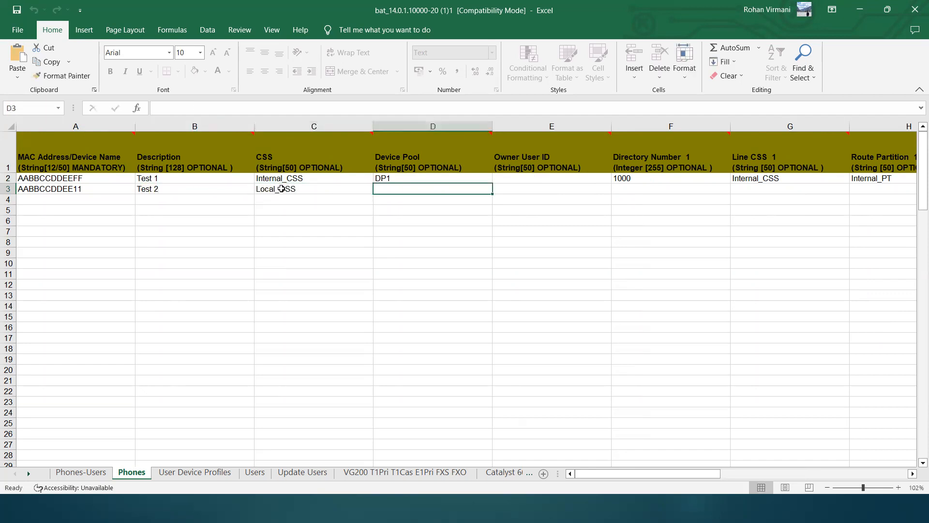
pyautogui.write('DP1')
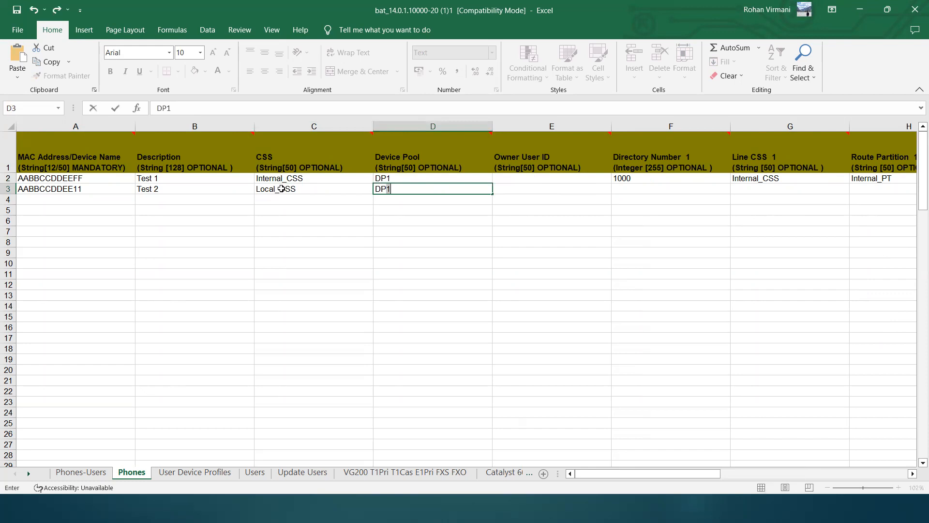
pyautogui.write('2')
pyautogui.press('Tab')
pyautogui.press('Tab')
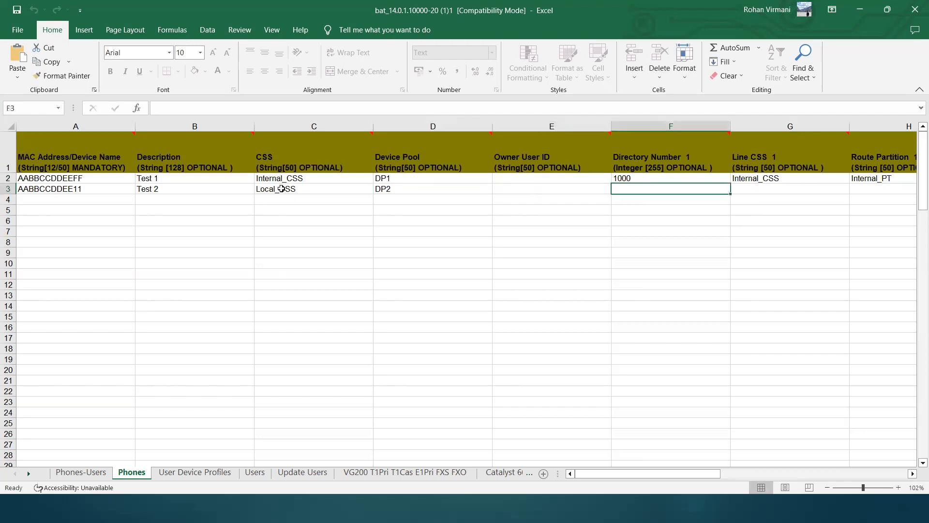
# Enter directory number 1001 and Line CSS Local_CSS for line 1 of the second phone.
pyautogui.write('1001')
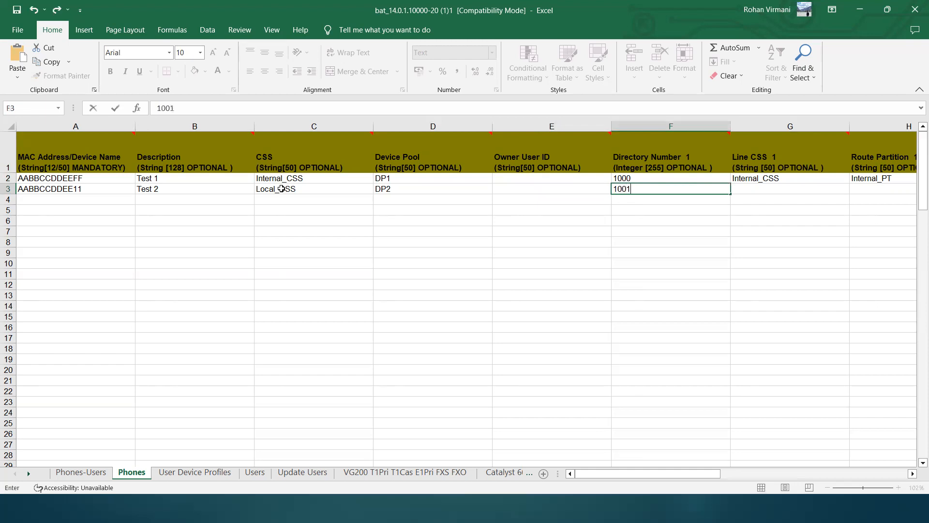
pyautogui.press('Tab')
pyautogui.write('Local_CSS')
pyautogui.press('Tab')
# Set the second phone's route partition to Local_PT and its voice mail profile to Default.
pyautogui.write('Local_PT')
pyautogui.hotkey('ctrl', 'Return')
pyautogui.press('Tab')
pyautogui.write('Default')
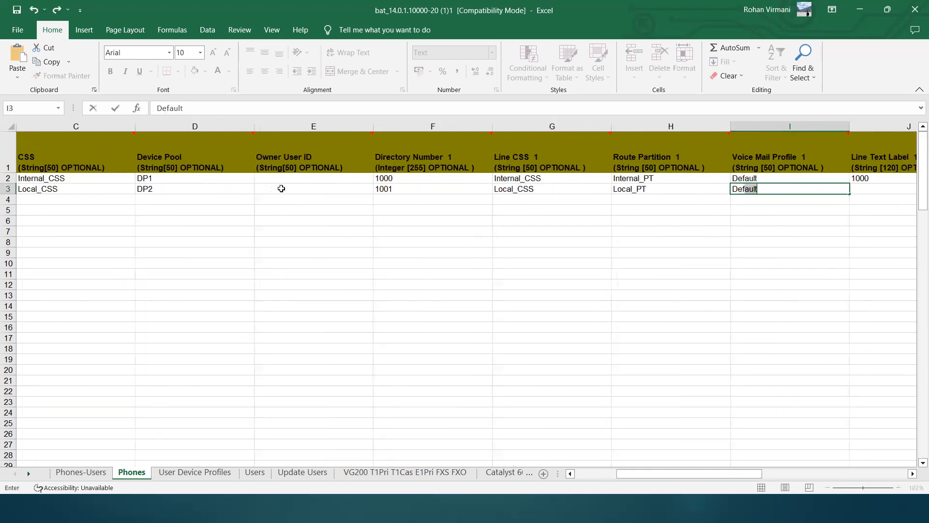
pyautogui.press('Tab')
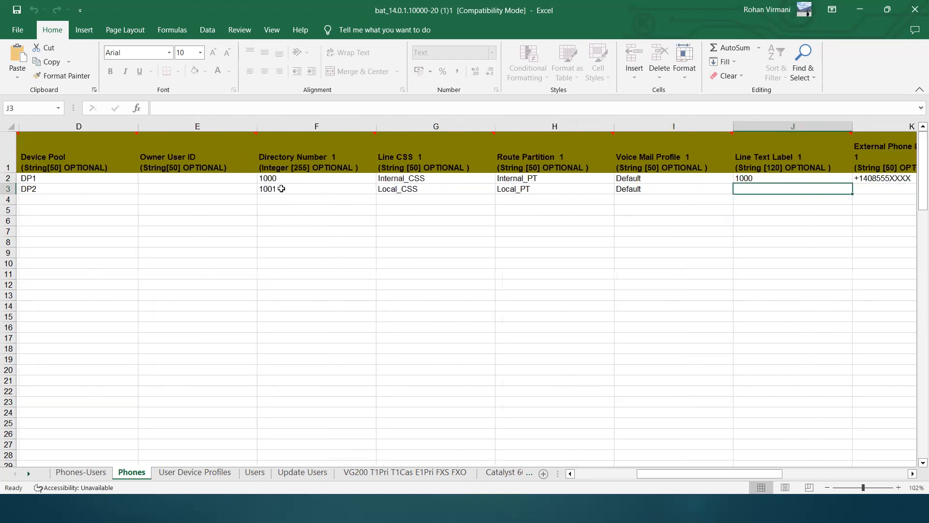
# Enter line text label 1001 and external phone number mask +1408555XXXX for line 1 of the second phone.
pyautogui.write('1001')
pyautogui.press('Tab')
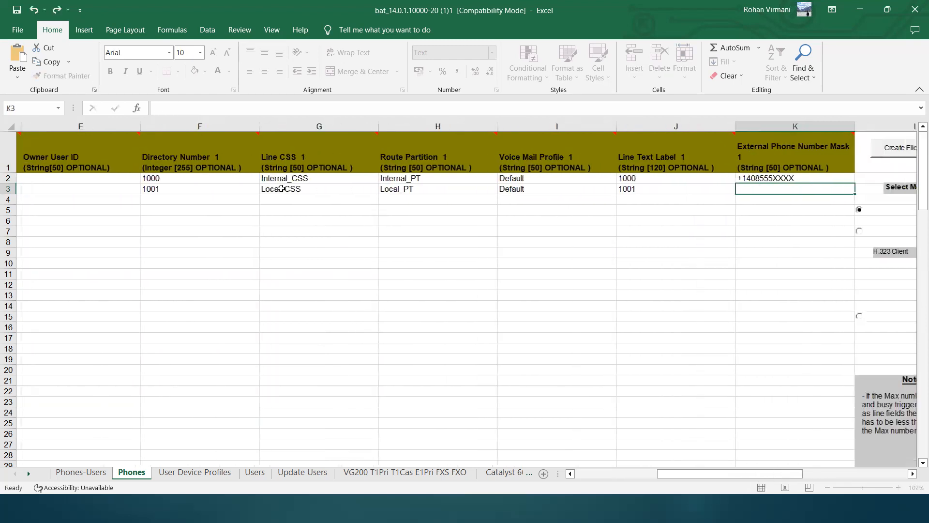
pyautogui.write('+1405')
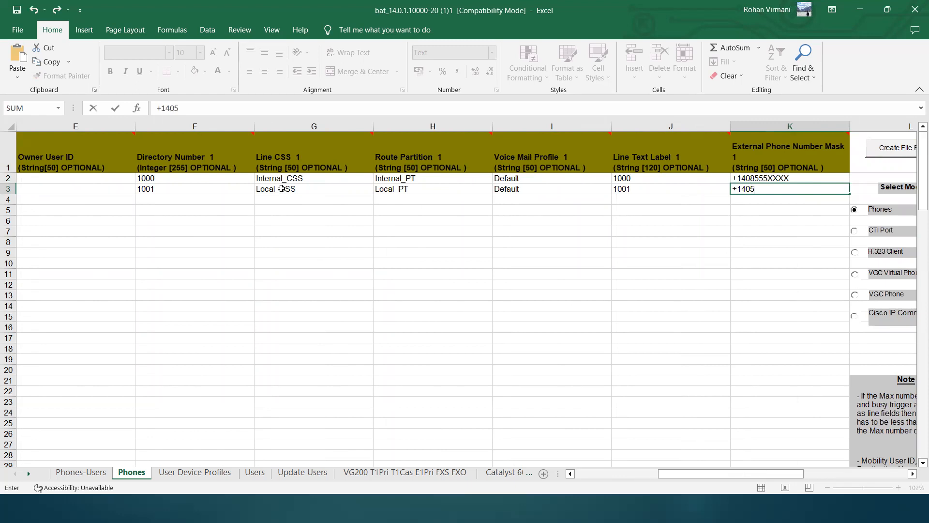
pyautogui.press('BackSpace')
pyautogui.write('8555XXXX')
pyautogui.press('Left')
pyautogui.press('Home')
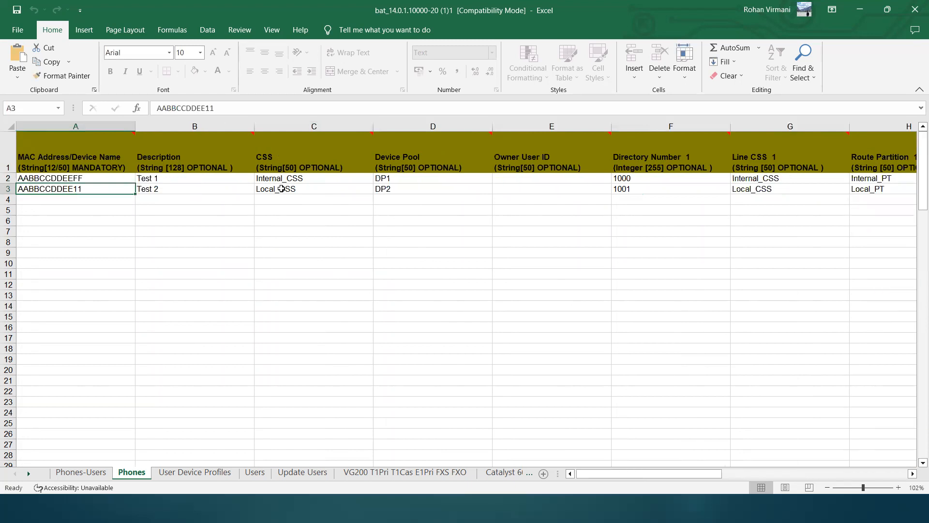
# Review the second phone's entries across row 3, from the MAC address to the external phone number mask.
pyautogui.press('Right')
pyautogui.press('Right')
pyautogui.press('Right')
pyautogui.press('Right')
pyautogui.press('Right')
pyautogui.press('Right')
pyautogui.press('Right')
pyautogui.press('Right')
pyautogui.press('Right')
pyautogui.press('Right')
pyautogui.press('Right')
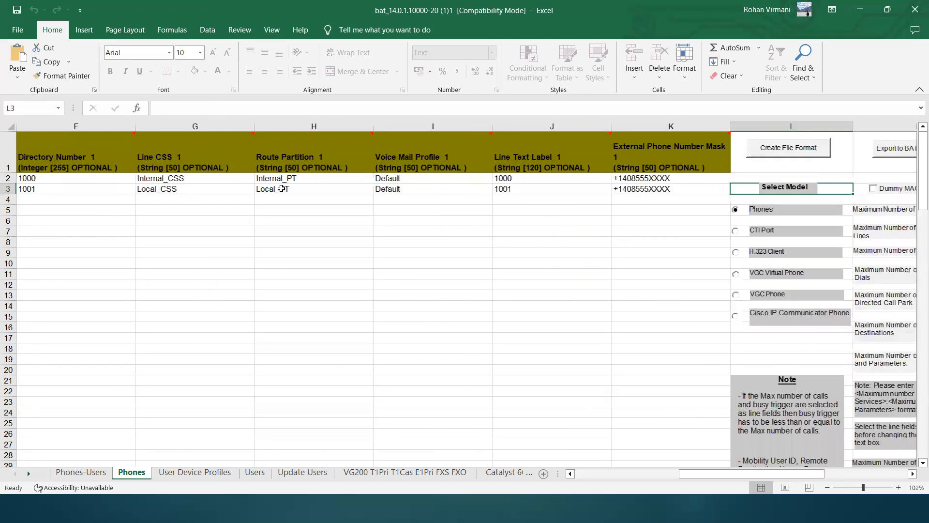
pyautogui.press('Right')
pyautogui.press('Left')
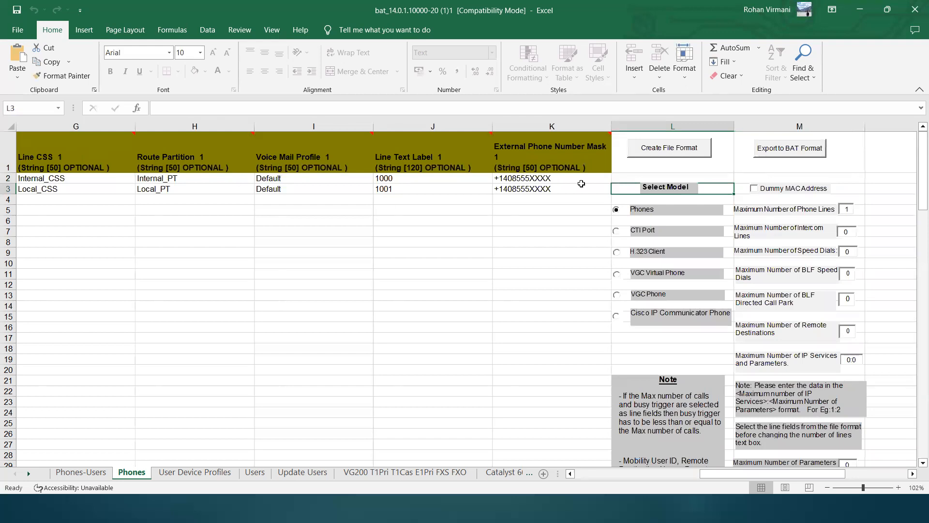
pyautogui.click(581, 184)
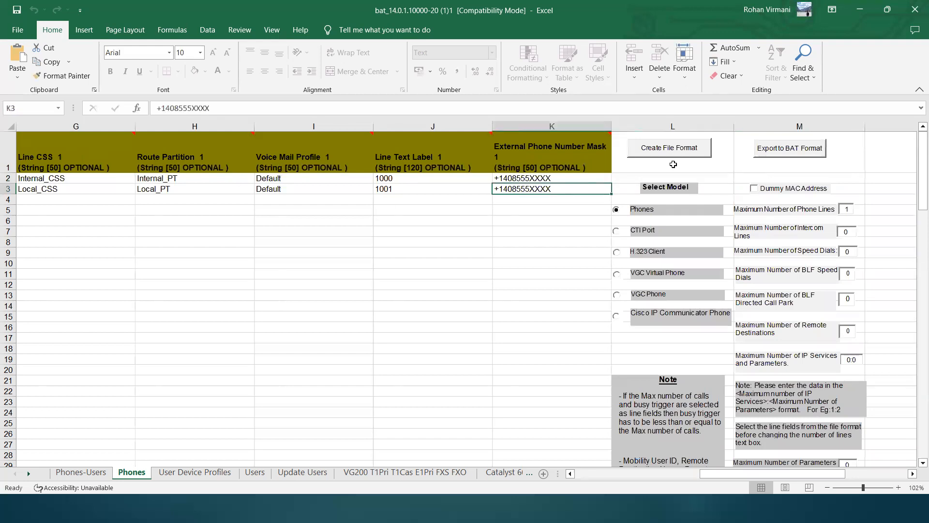
pyautogui.click(791, 151)
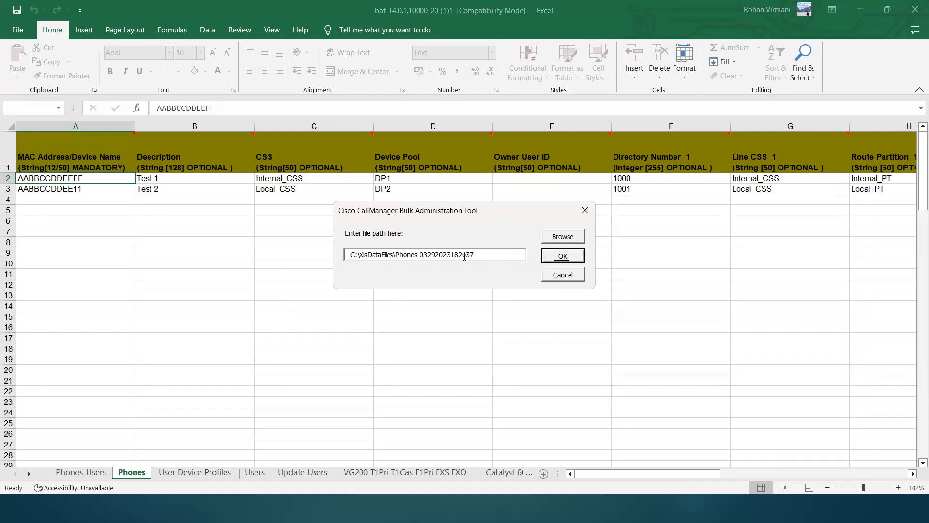
pyautogui.click(563, 256)
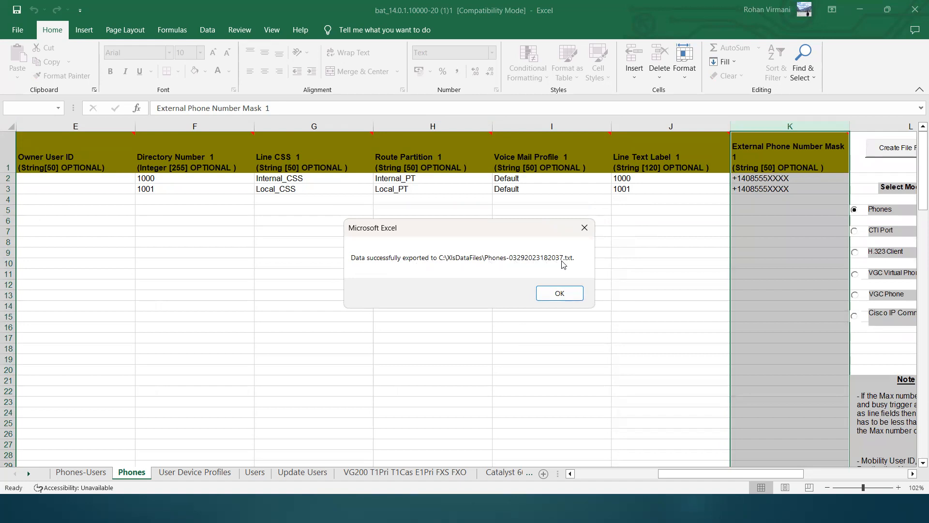
pyautogui.click(561, 294)
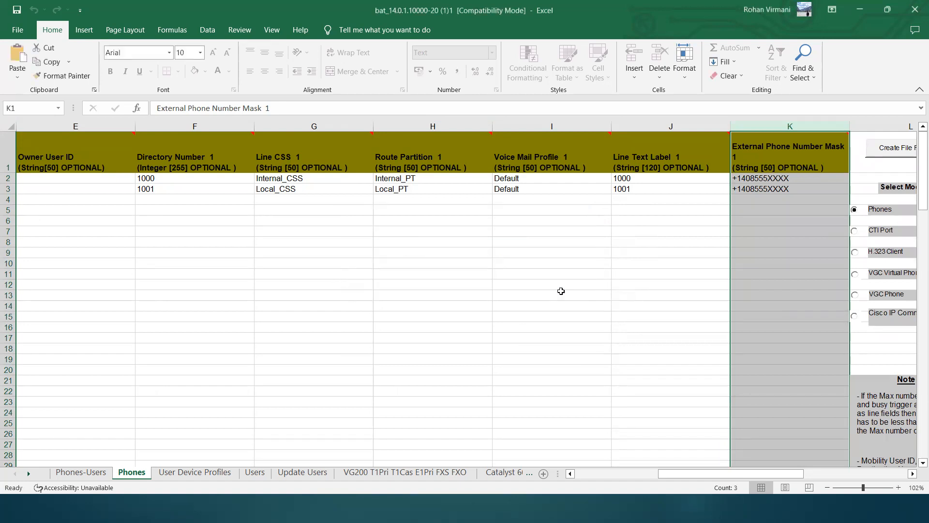
pyautogui.click(459, 239)
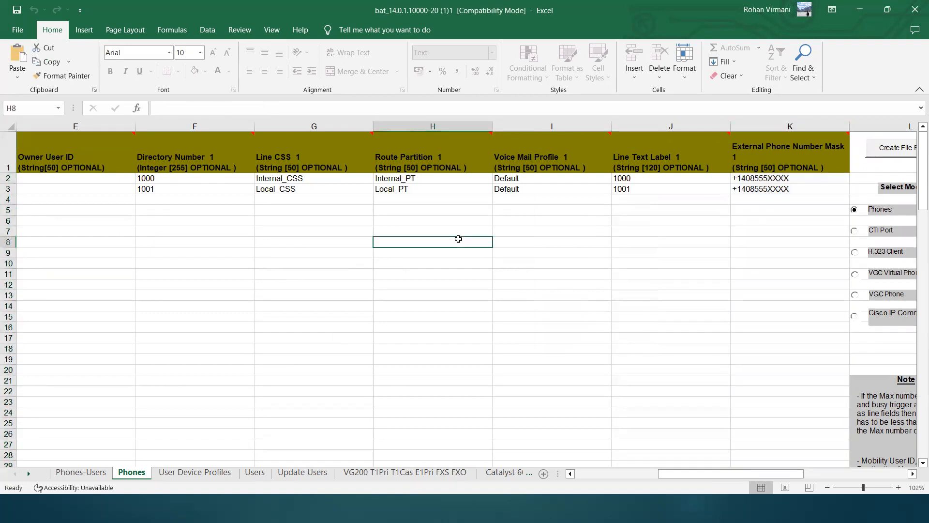
pyautogui.click(244, 209)
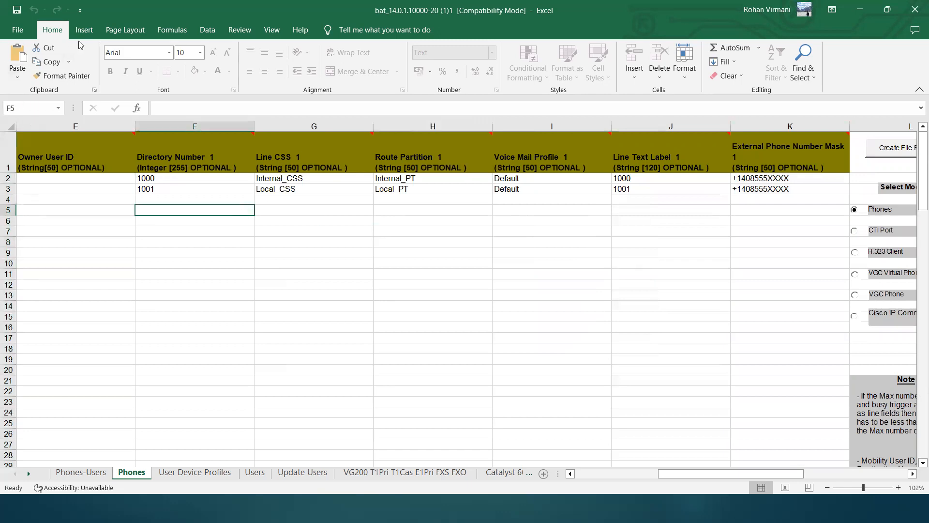
# Browse to the C:\XlsDataFiles folder for opening a file.
pyautogui.click(19, 30)
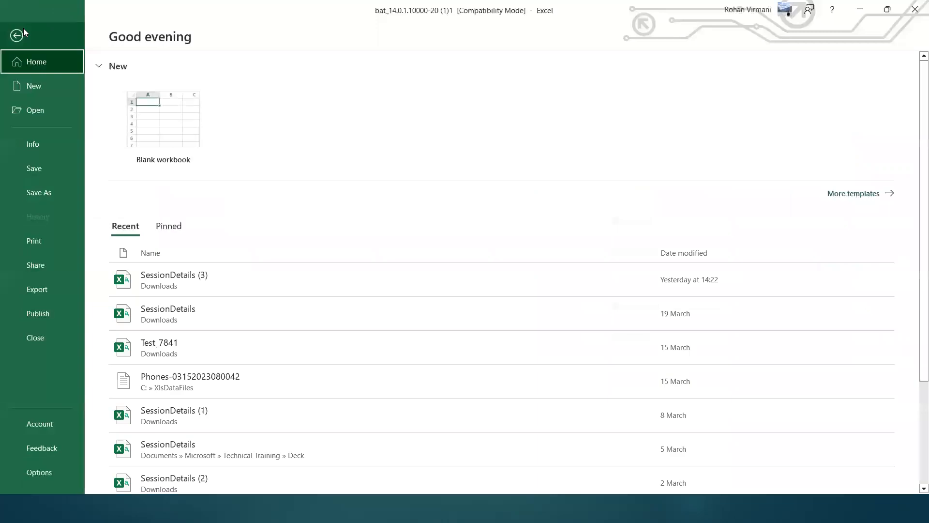
pyautogui.click(33, 110)
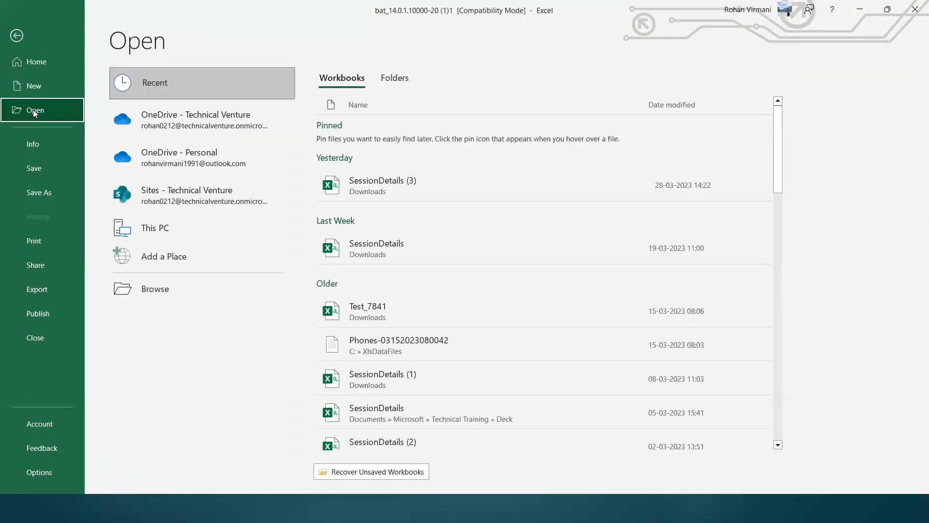
pyautogui.click(168, 288)
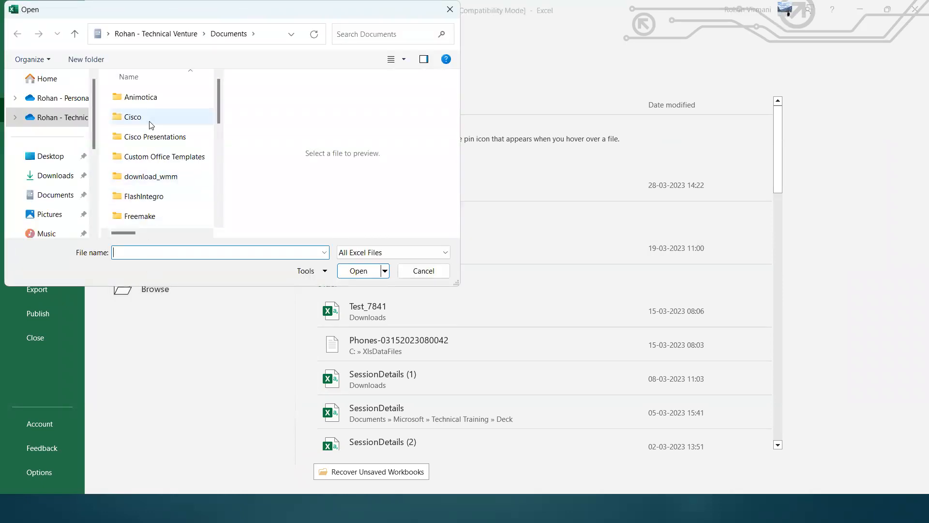
pyautogui.scroll(-5, 42, 200)
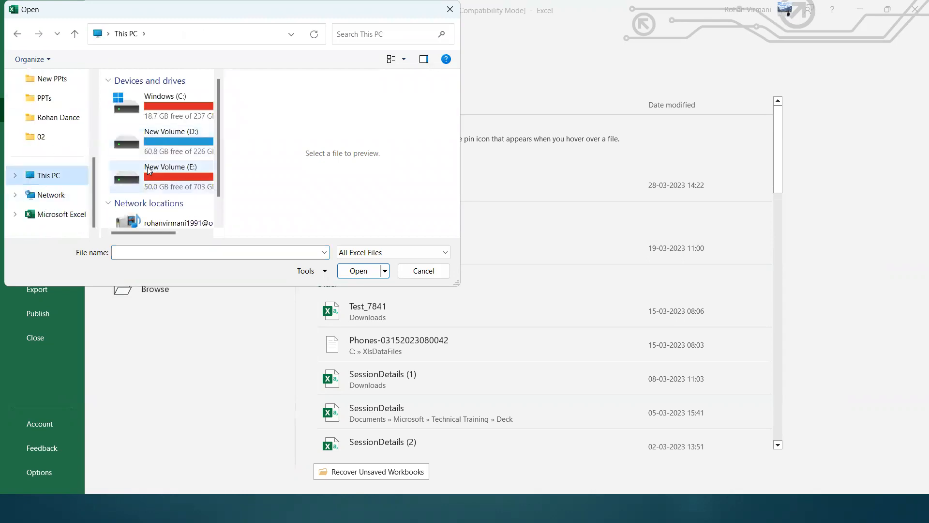
pyautogui.doubleClick(149, 109)
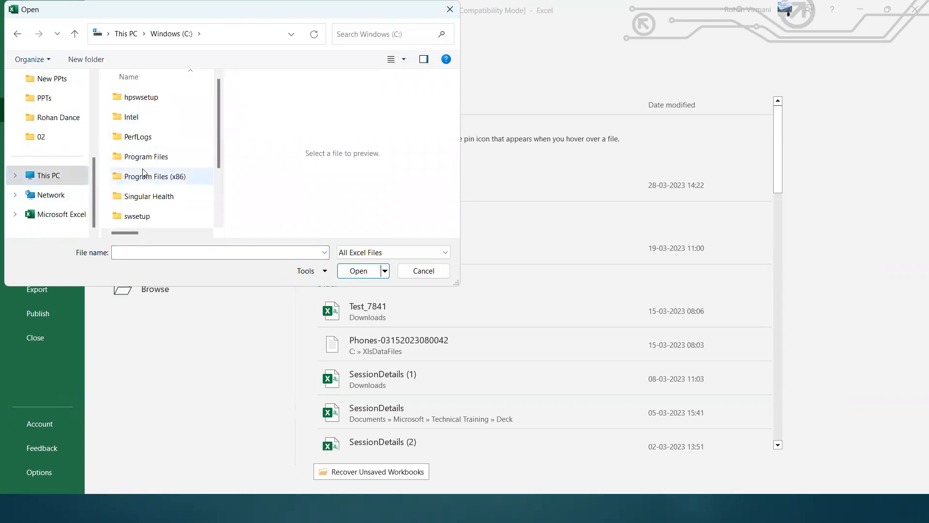
pyautogui.scroll(-2, 146, 179)
pyautogui.click(139, 221)
pyautogui.doubleClick(139, 221)
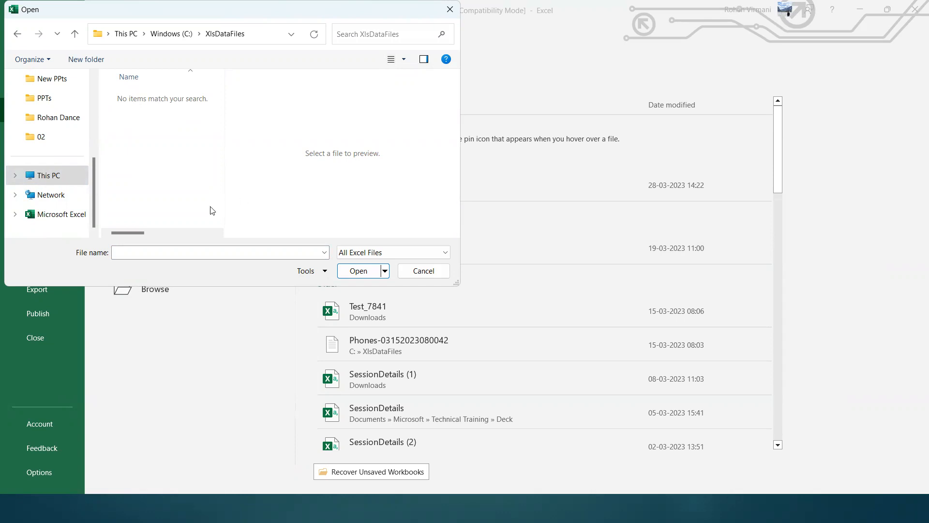
pyautogui.click(448, 255)
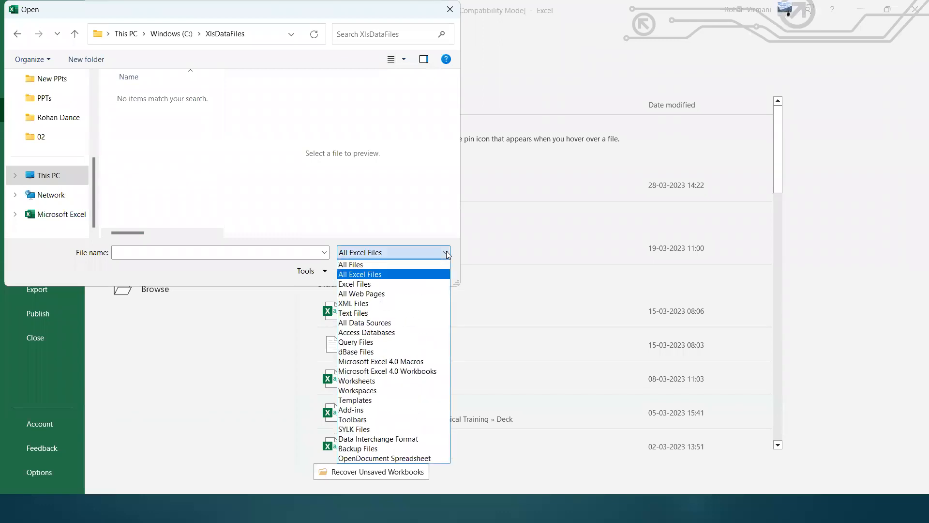
pyautogui.click(383, 265)
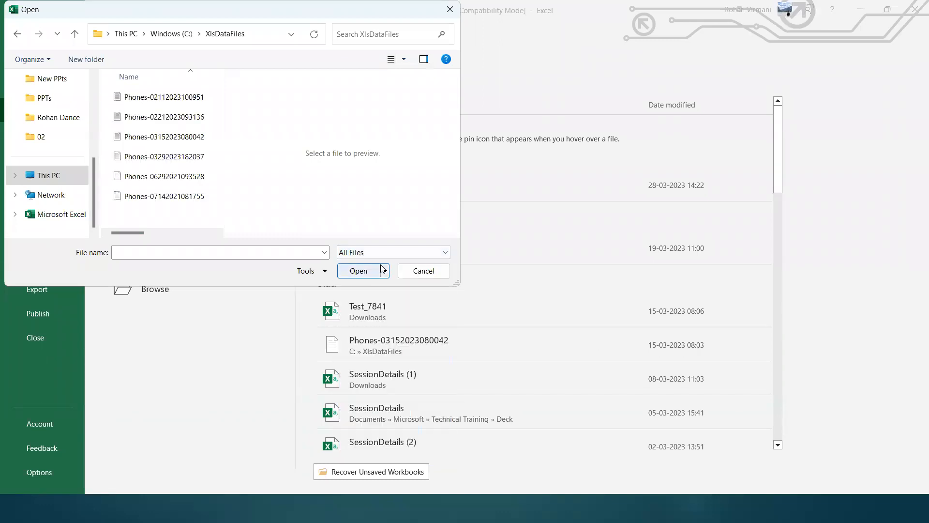
pyautogui.click(142, 156)
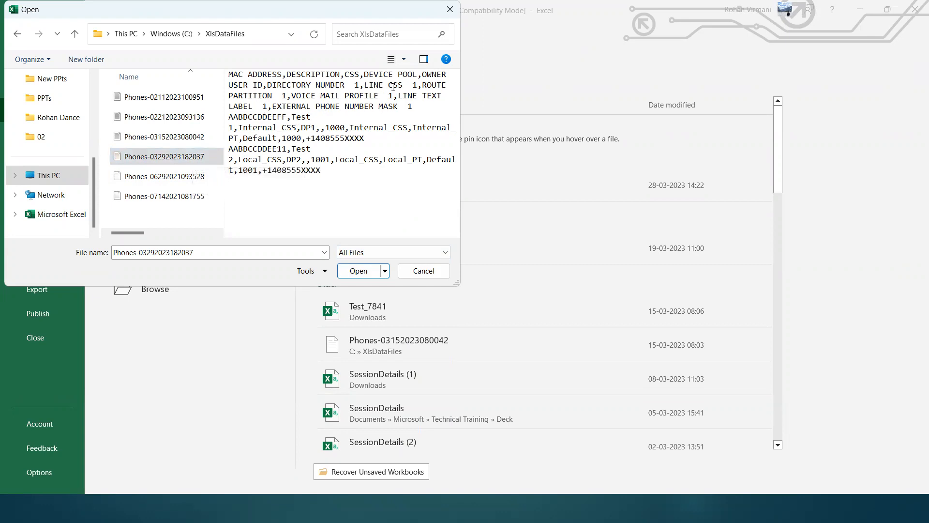
pyautogui.click(358, 271)
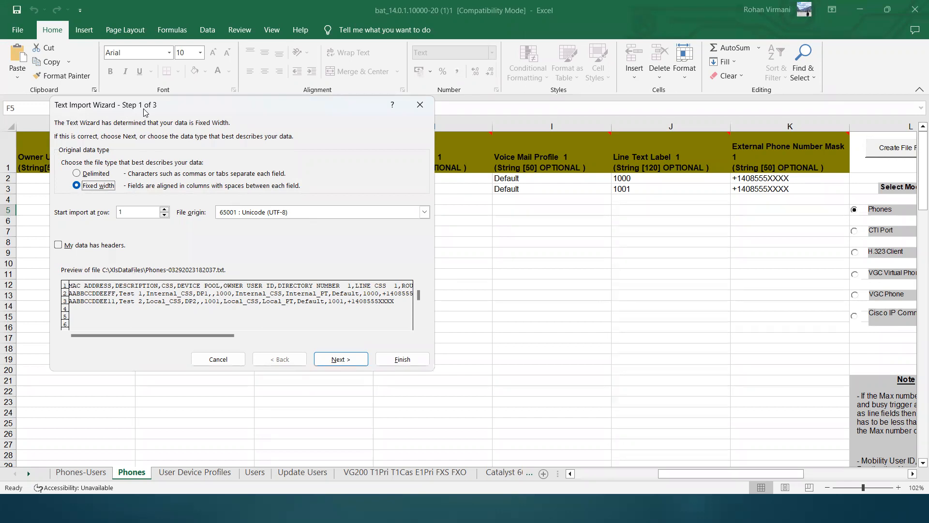
# Import the text file as delimited data, using comma instead of tab as the delimiter and keeping the General column format.
pyautogui.click(78, 175)
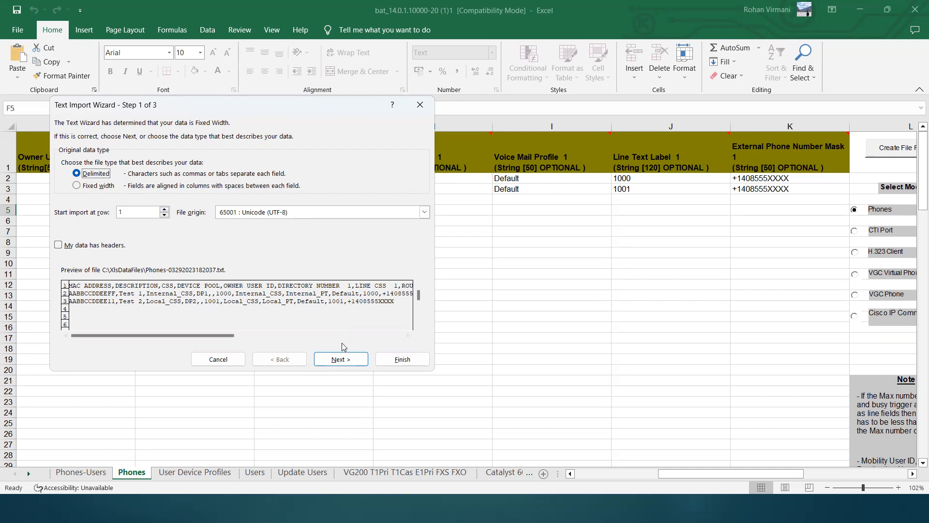
pyautogui.click(341, 359)
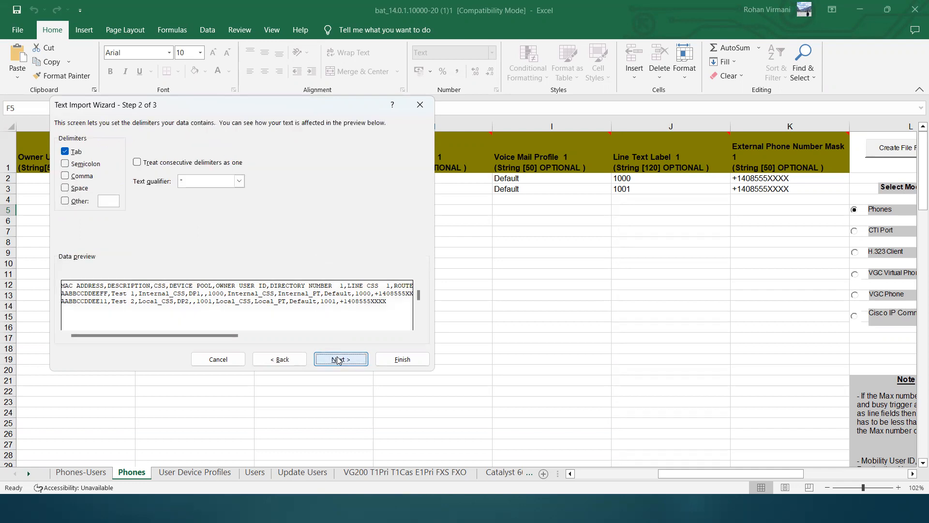
pyautogui.click(66, 153)
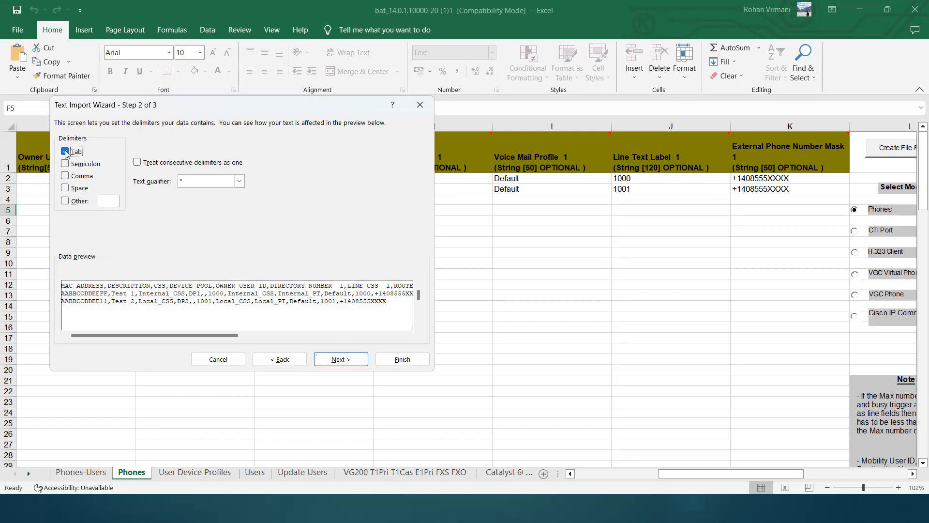
pyautogui.click(65, 175)
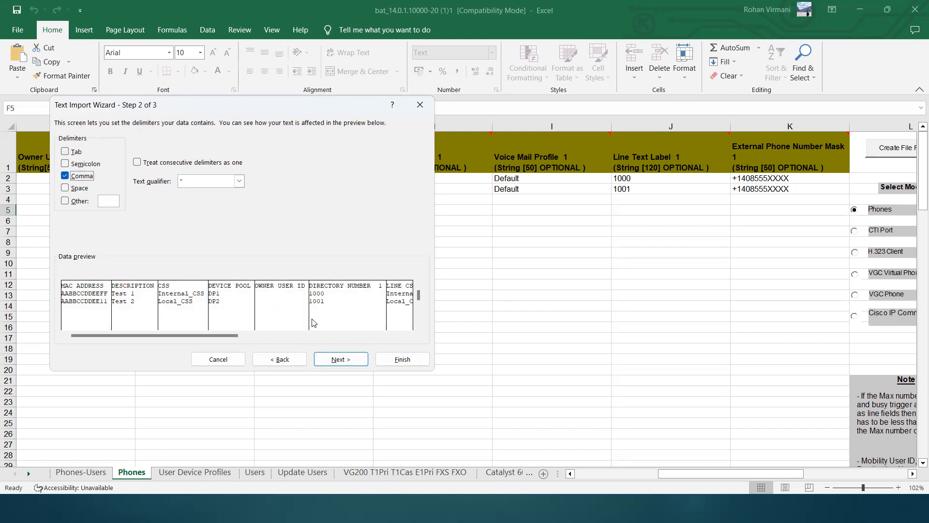
pyautogui.click(348, 360)
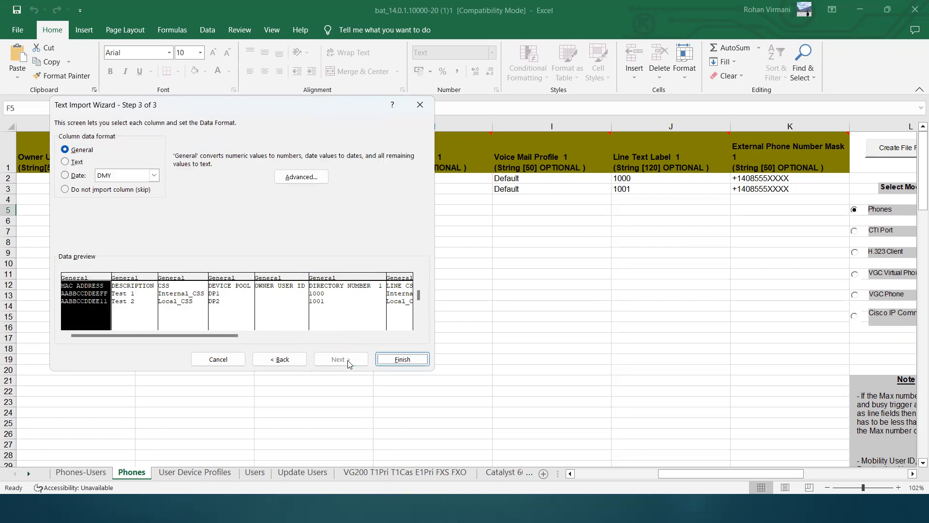
pyautogui.click(393, 358)
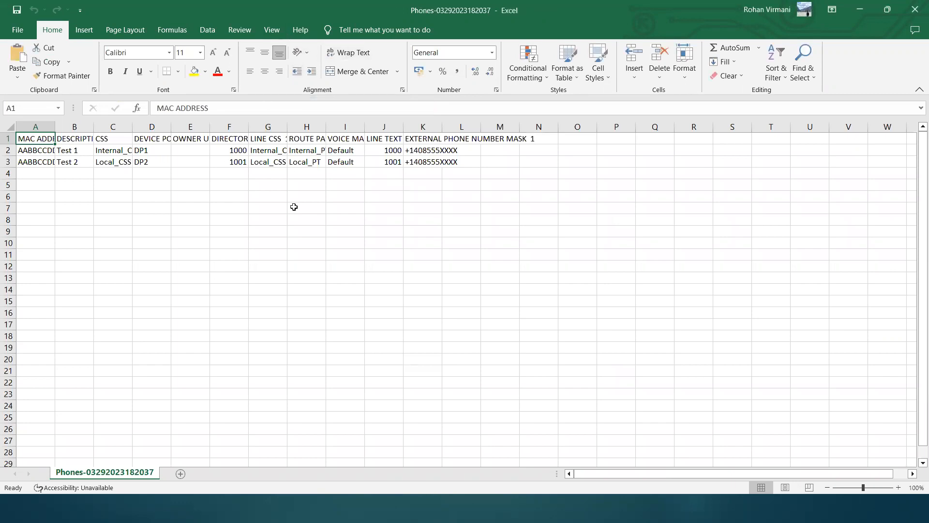
# Autofit the widths of columns A, B, E, F, G, H and K to their contents.
pyautogui.doubleClick(55, 126)
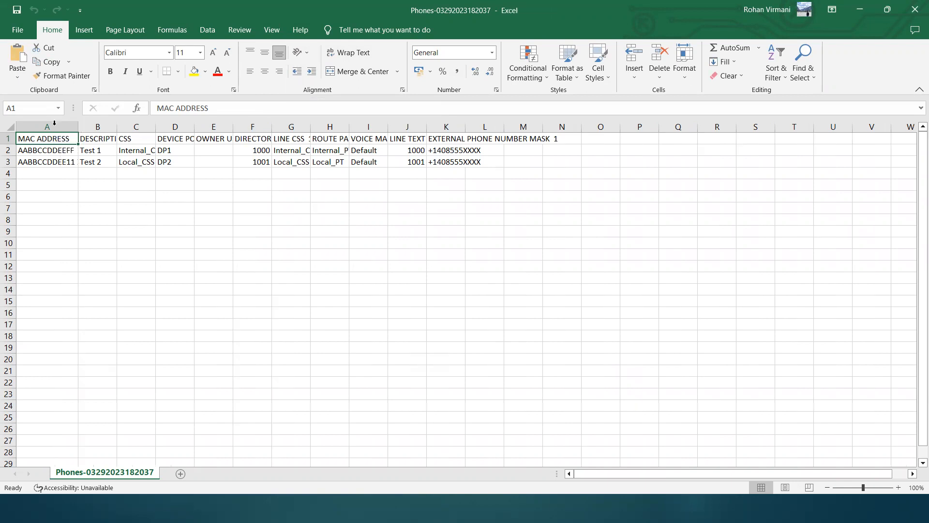
pyautogui.doubleClick(115, 122)
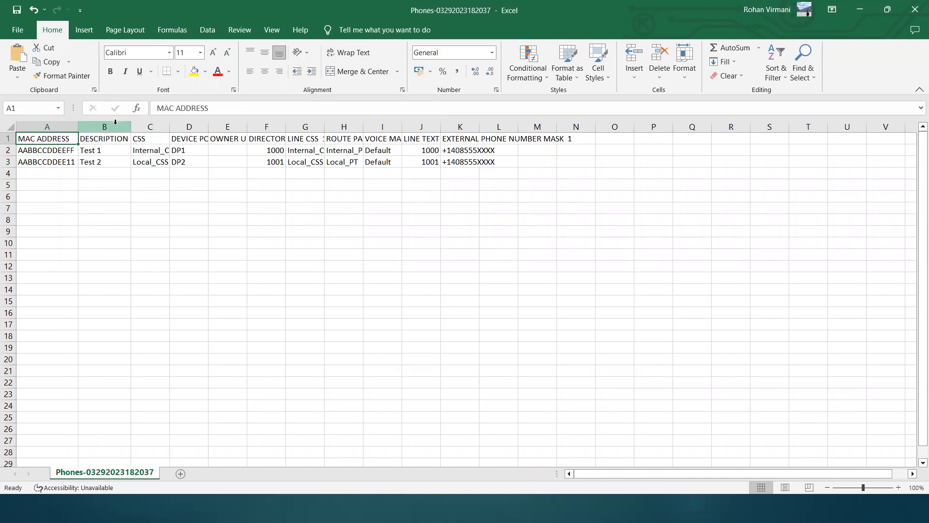
pyautogui.doubleClick(247, 126)
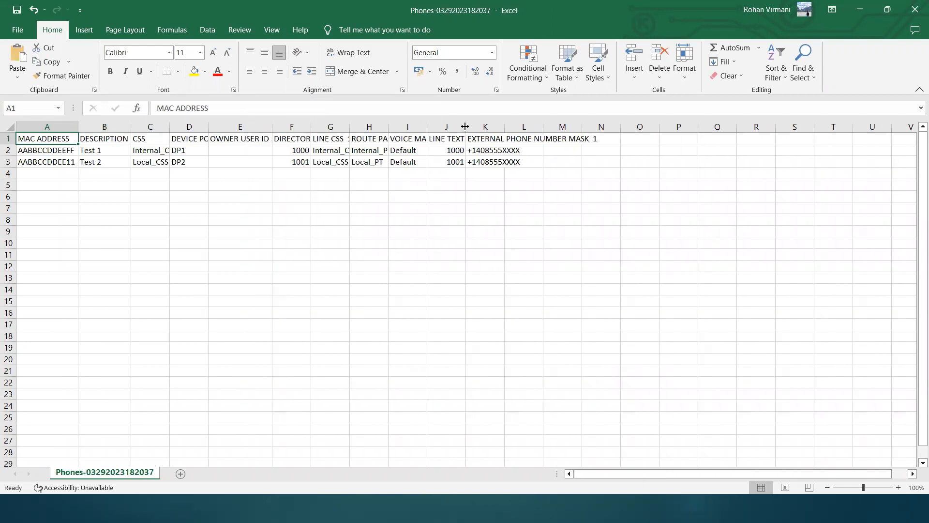
pyautogui.doubleClick(505, 126)
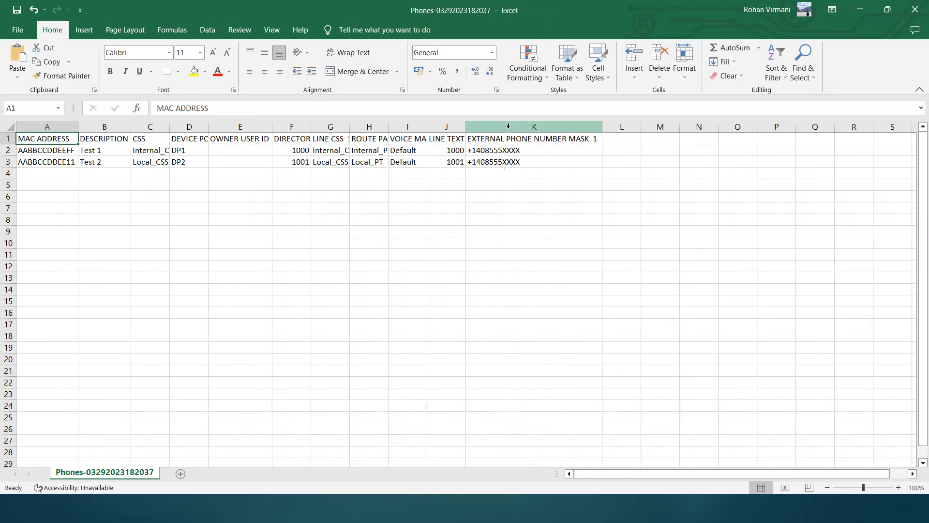
pyautogui.doubleClick(388, 126)
pyautogui.moveTo(350, 127); pyautogui.dragTo(351, 127)
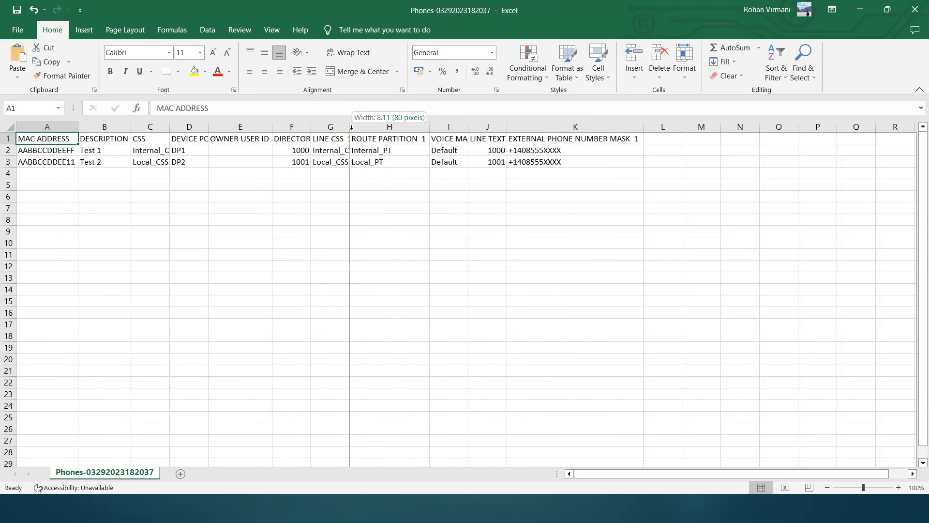
pyautogui.doubleClick(351, 127)
pyautogui.doubleClick(311, 126)
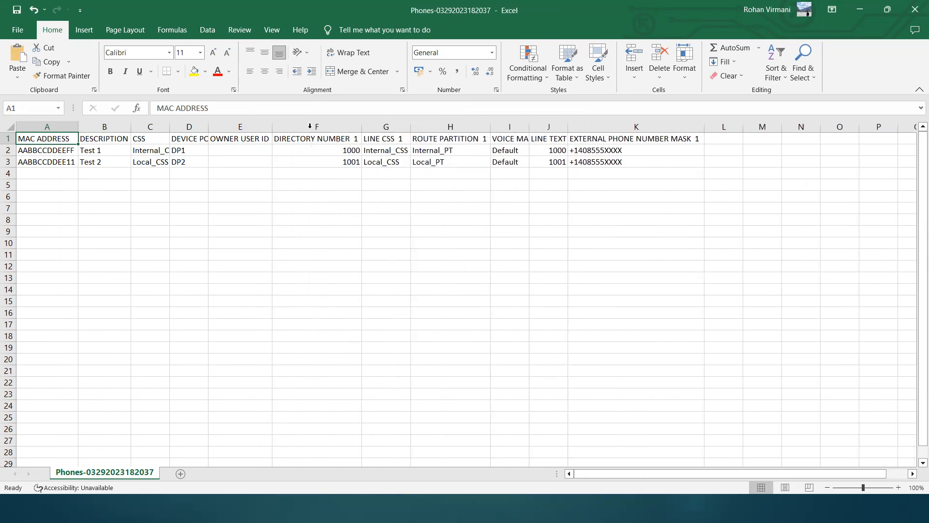
# Delete the OWNER USER ID column and autofit the CSS and DEVICE POOL columns to their contents.
pyautogui.click(230, 127)
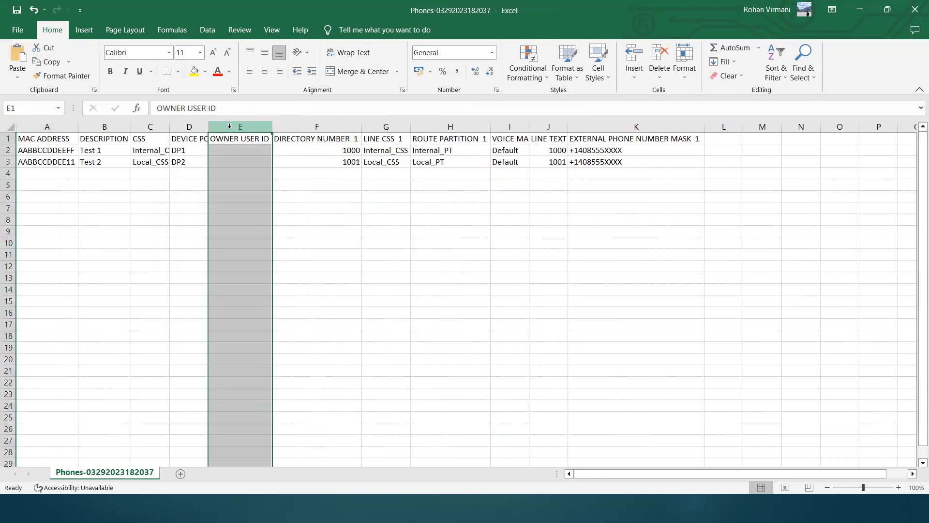
pyautogui.rightClick(229, 127)
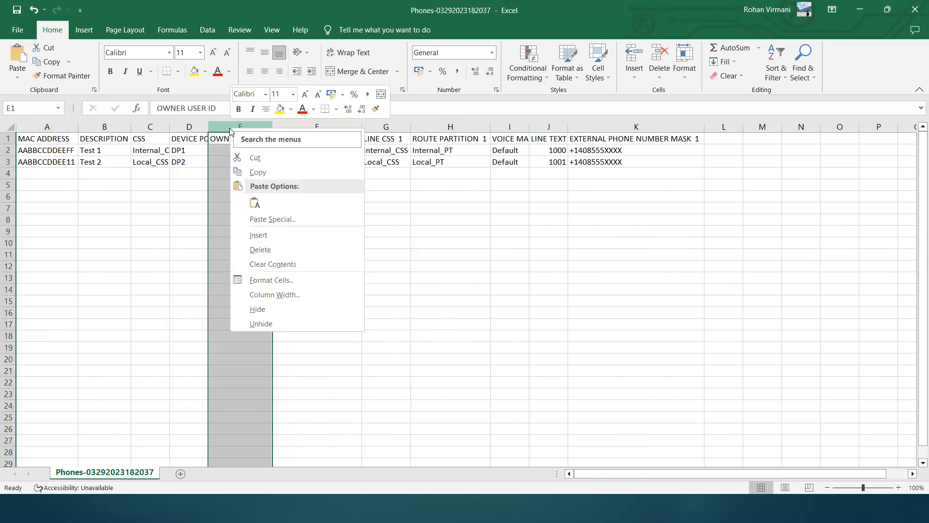
pyautogui.click(249, 249)
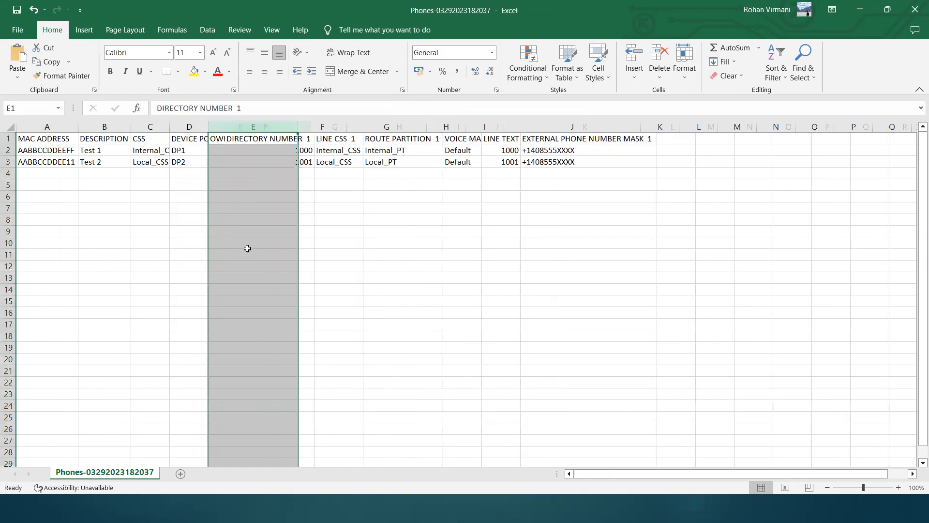
pyautogui.doubleClick(207, 121)
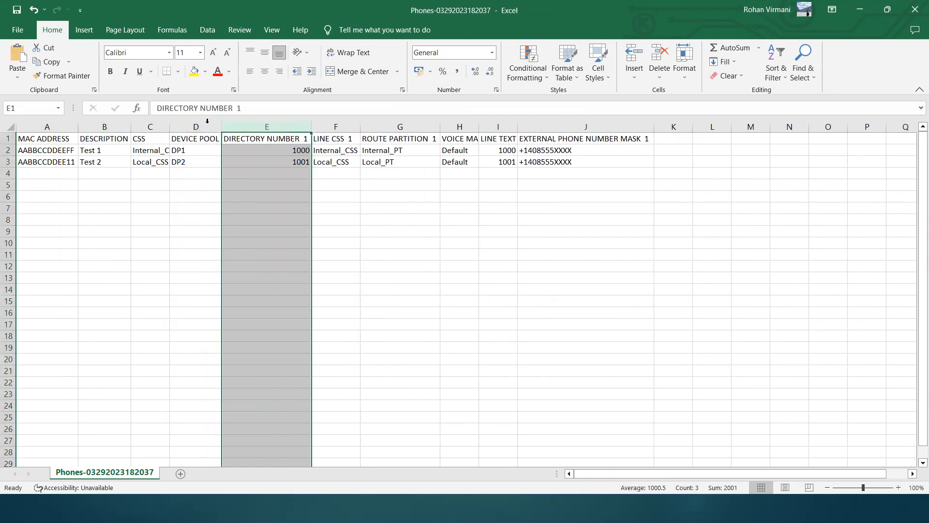
pyautogui.doubleClick(169, 128)
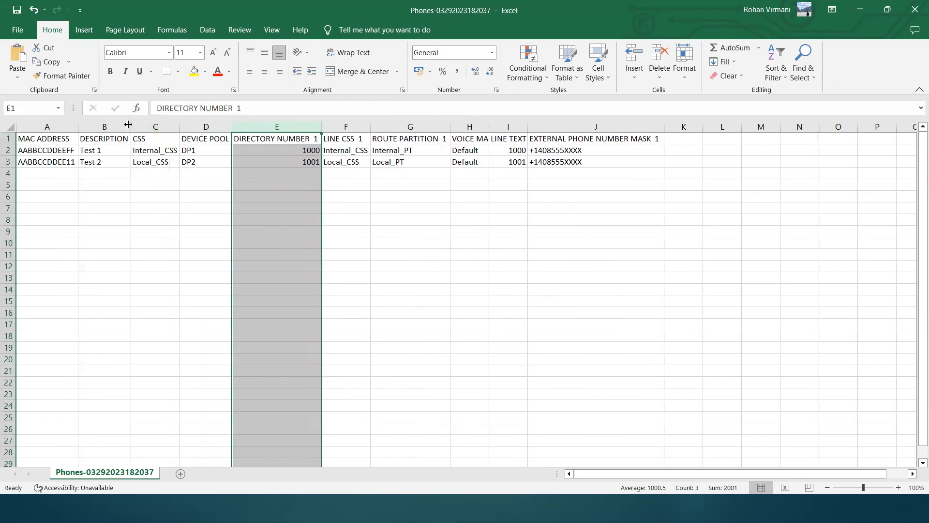
pyautogui.click(170, 218)
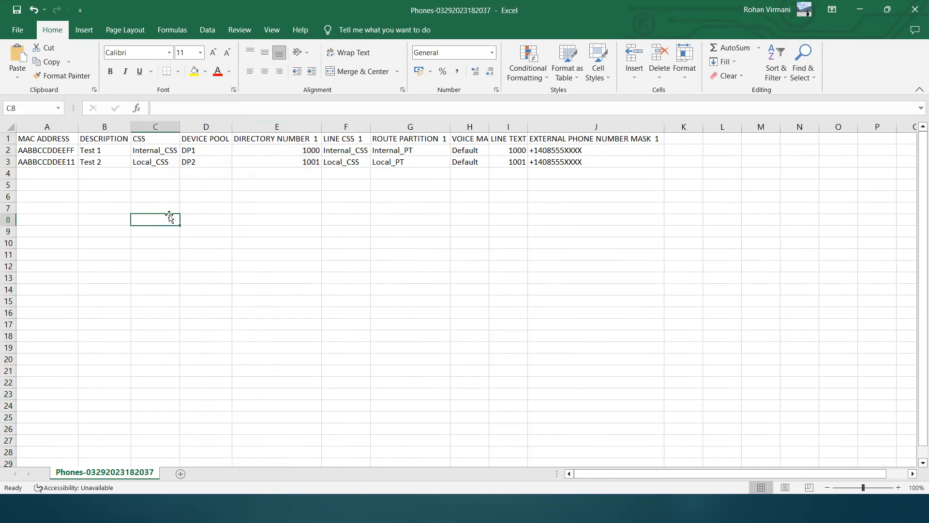
# Start saving the sheet as a new file and choose the Desktop folder as its location.
pyautogui.click(22, 31)
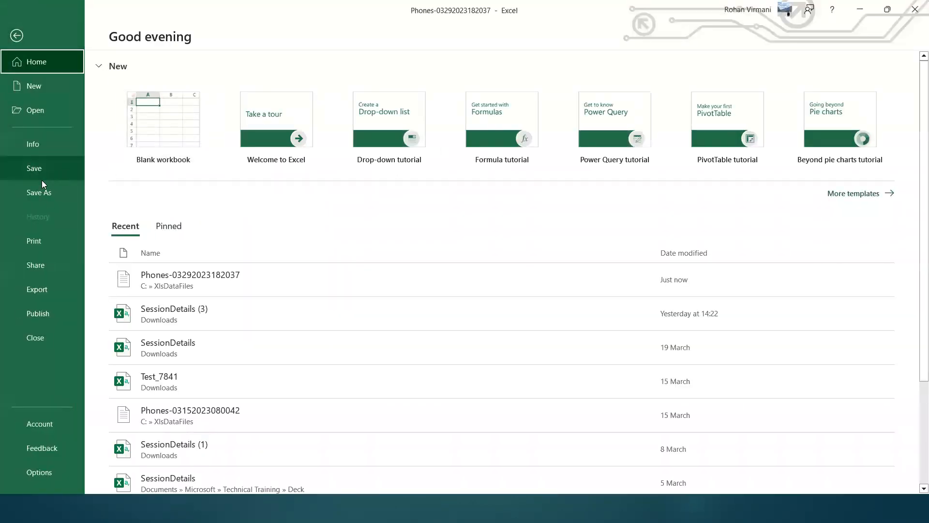
pyautogui.click(30, 192)
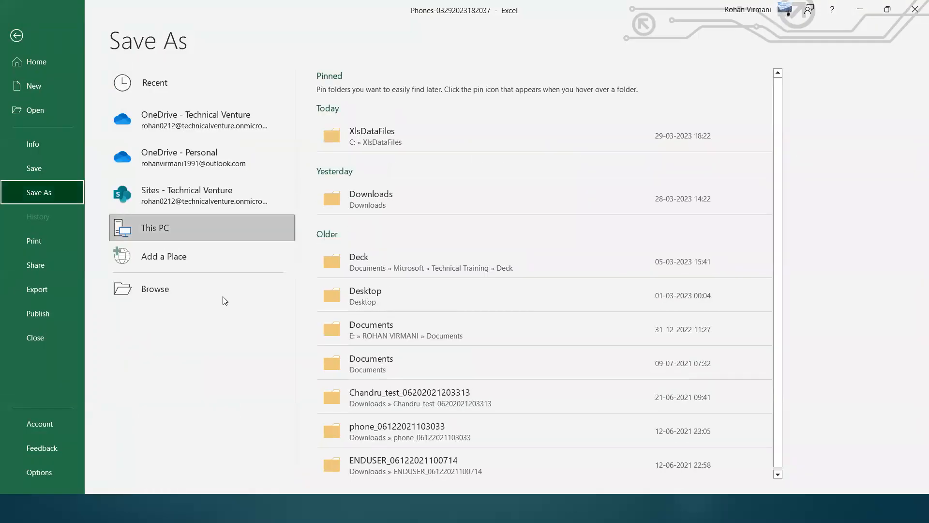
pyautogui.click(192, 294)
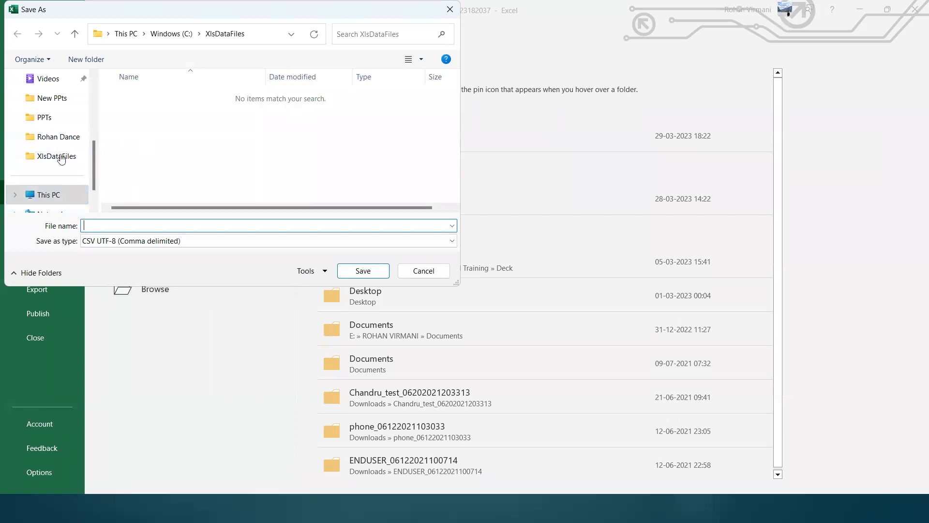
pyautogui.scroll(3, 48, 145)
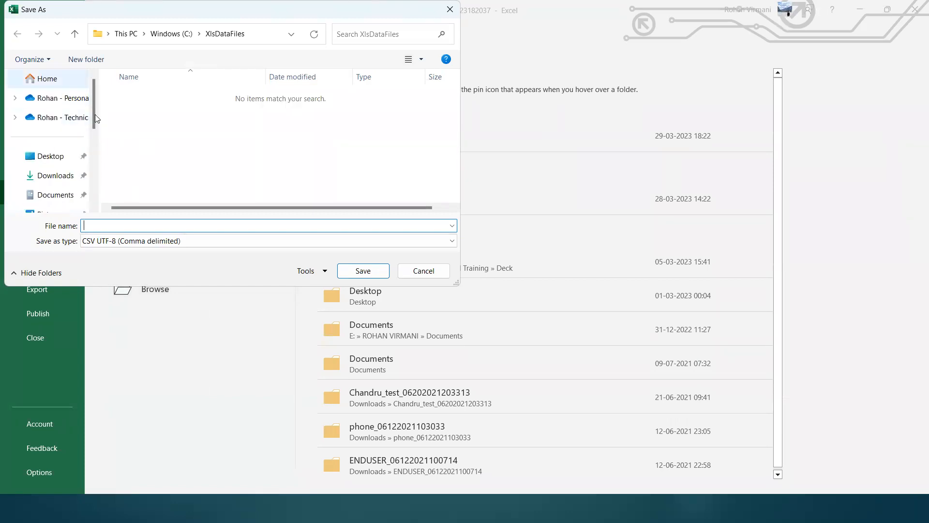
pyautogui.click(54, 160)
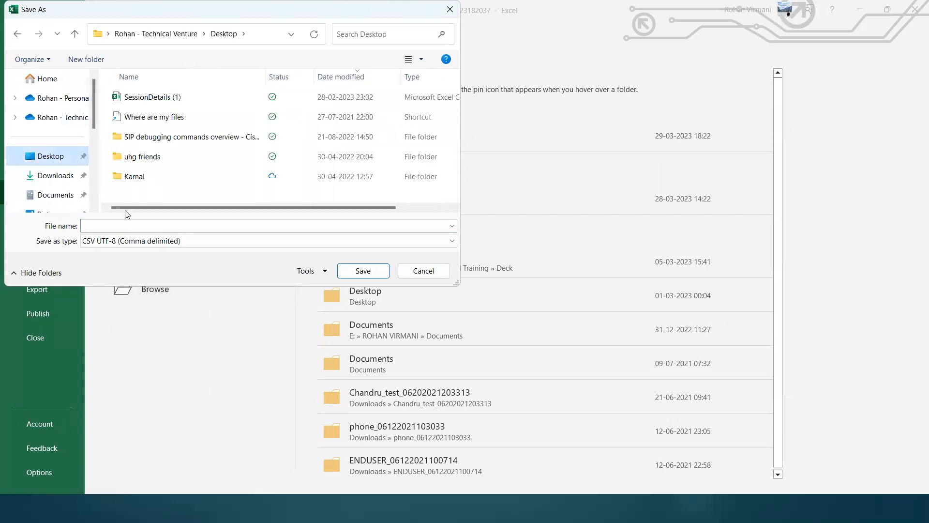
# Save the file as Test_BAT_7965 in CSV UTF-8 (Comma delimited) format, agreeing to keep that format.
pyautogui.click(105, 224)
pyautogui.write('Tes')
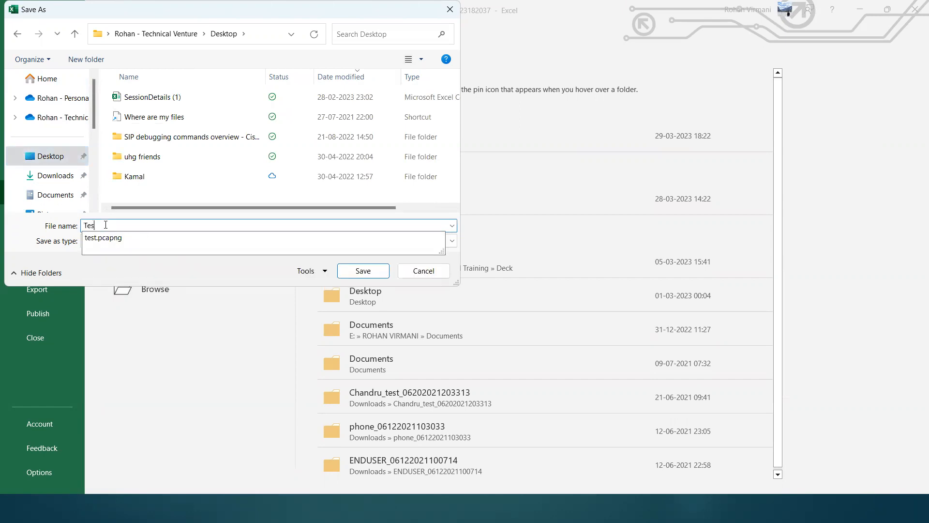
pyautogui.write('t_')
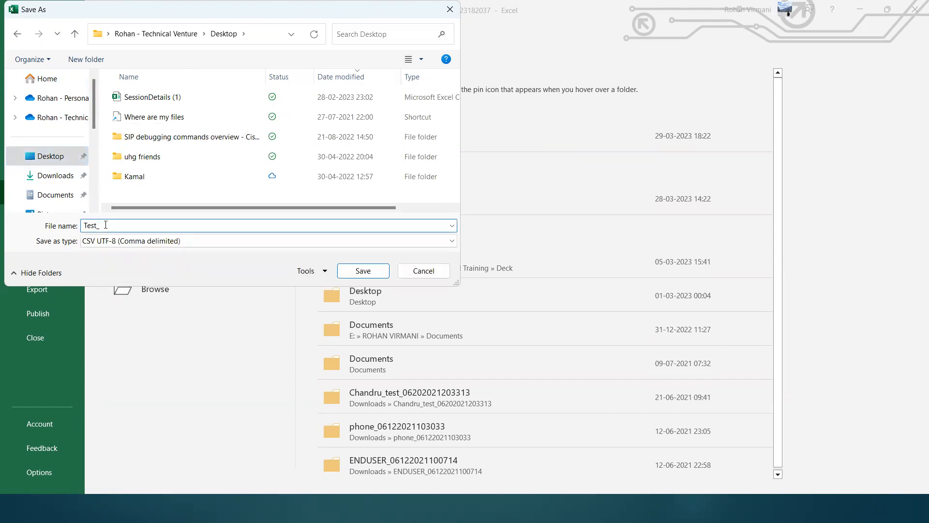
pyautogui.write('BAT_7965')
pyautogui.click(224, 243)
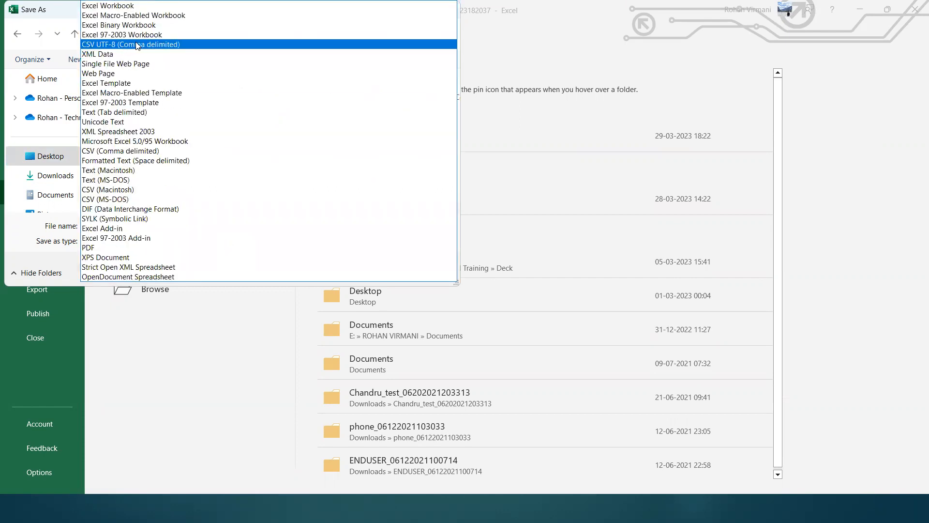
pyautogui.click(134, 46)
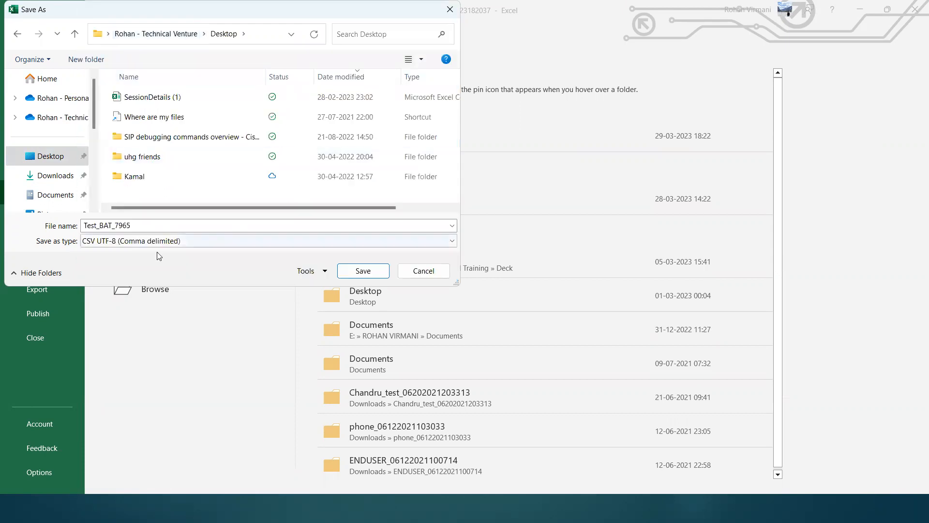
pyautogui.click(378, 276)
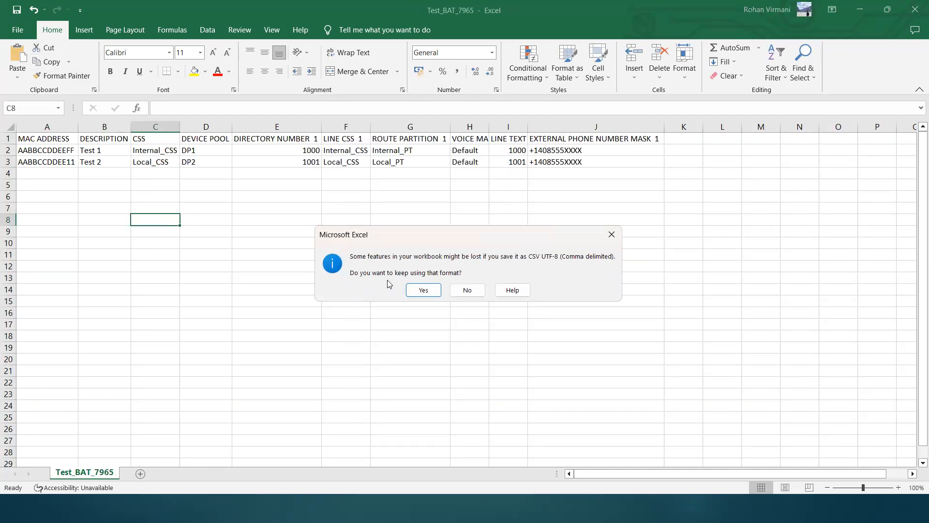
pyautogui.click(424, 290)
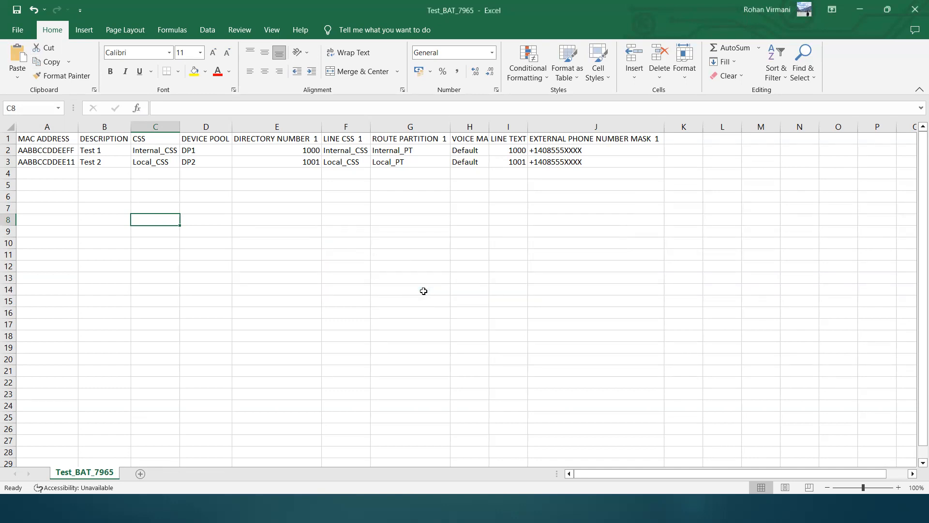
# Switch to Cisco Unified CM Administration in the browser and start a new file upload under Bulk Administration's Upload/Download Files.
pyautogui.click(862, 12)
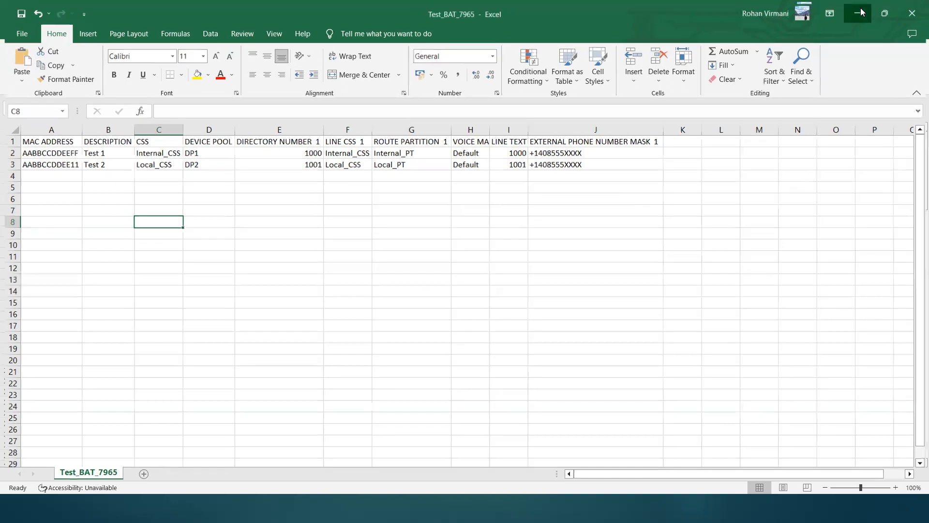
pyautogui.click(862, 12)
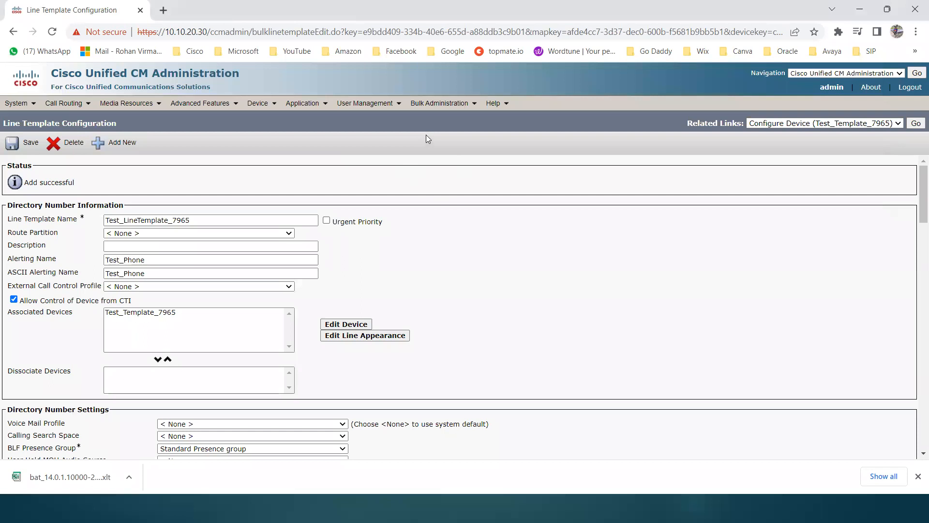
pyautogui.click(439, 103)
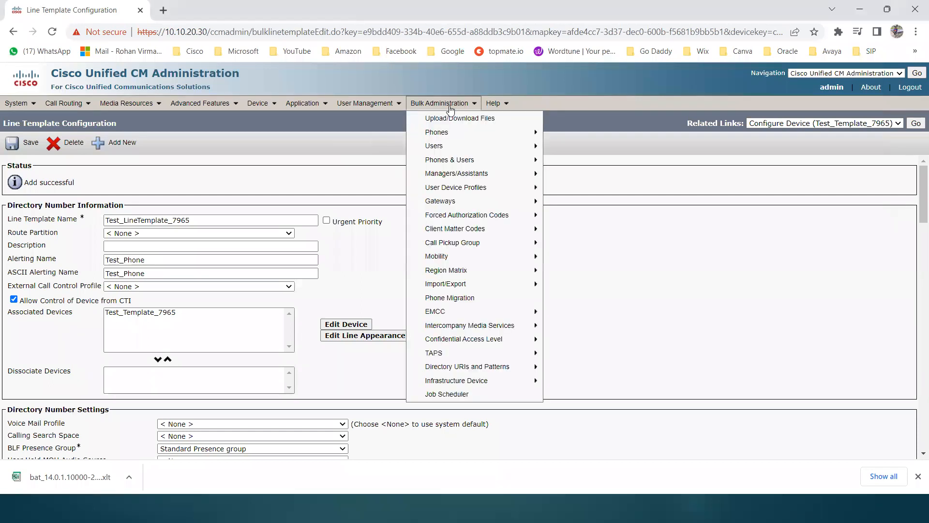
pyautogui.click(477, 125)
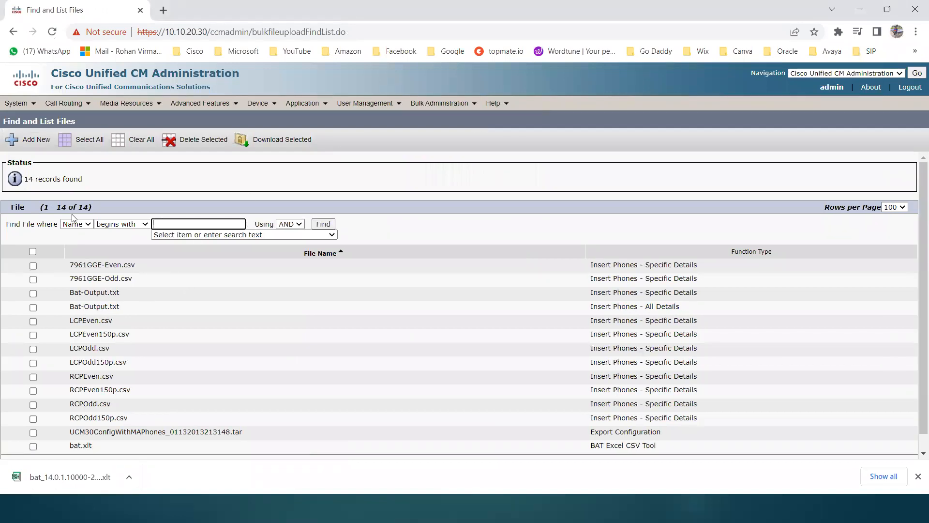
pyautogui.click(31, 140)
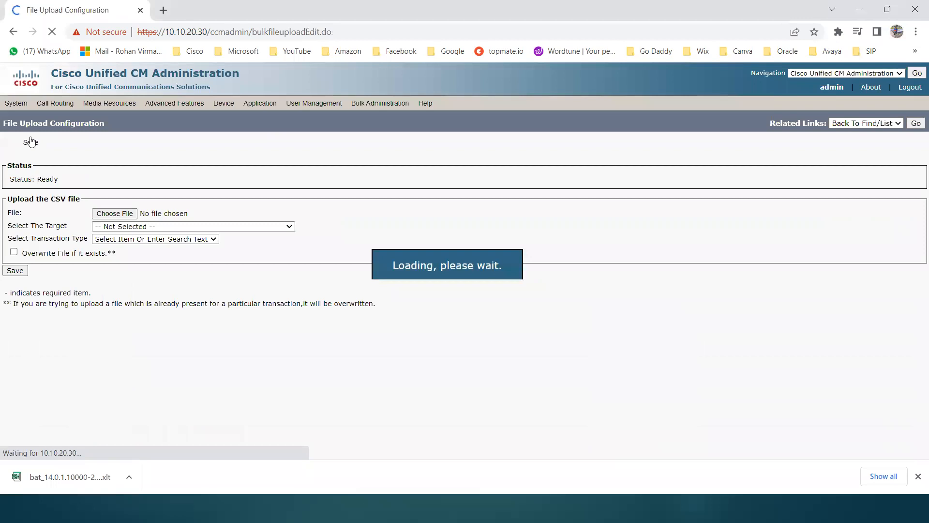
# Choose Test_BAT_7965.csv from the Desktop folder as the file for upload.
pyautogui.click(124, 221)
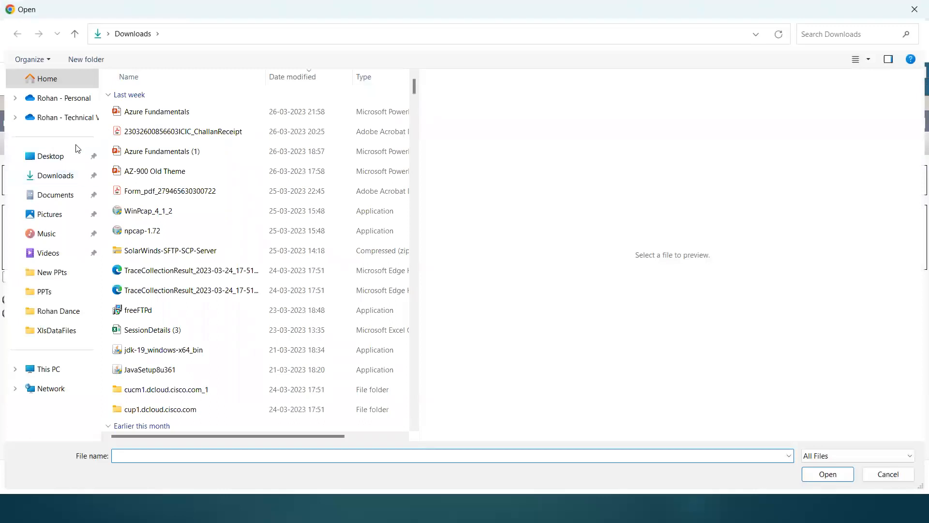
pyautogui.click(45, 160)
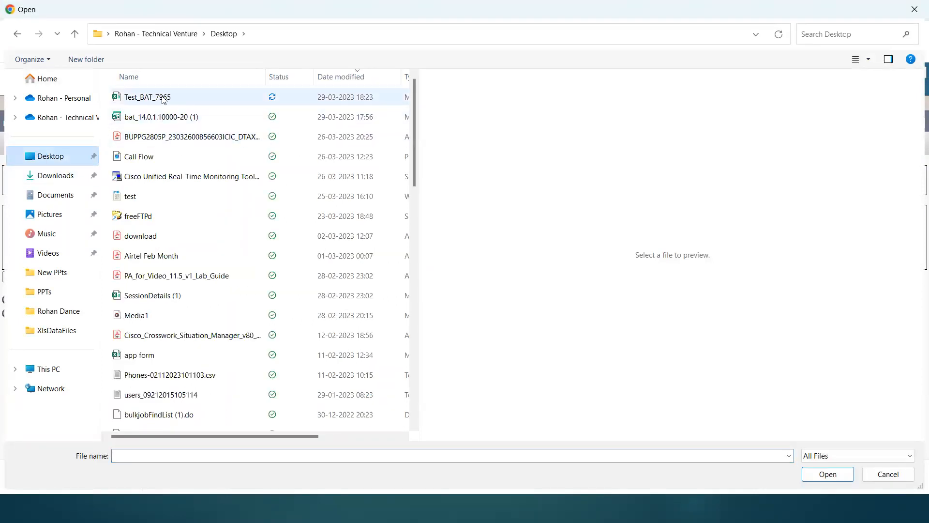
pyautogui.click(154, 99)
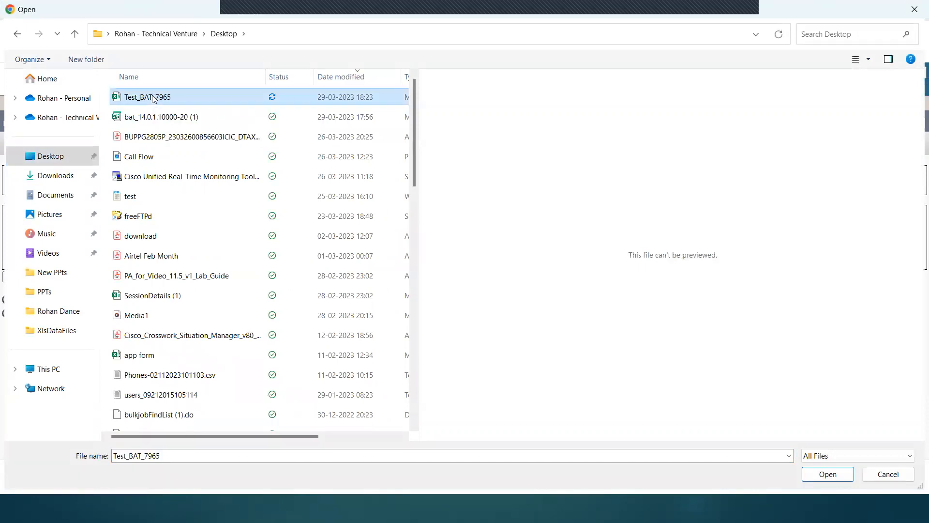
pyautogui.click(840, 476)
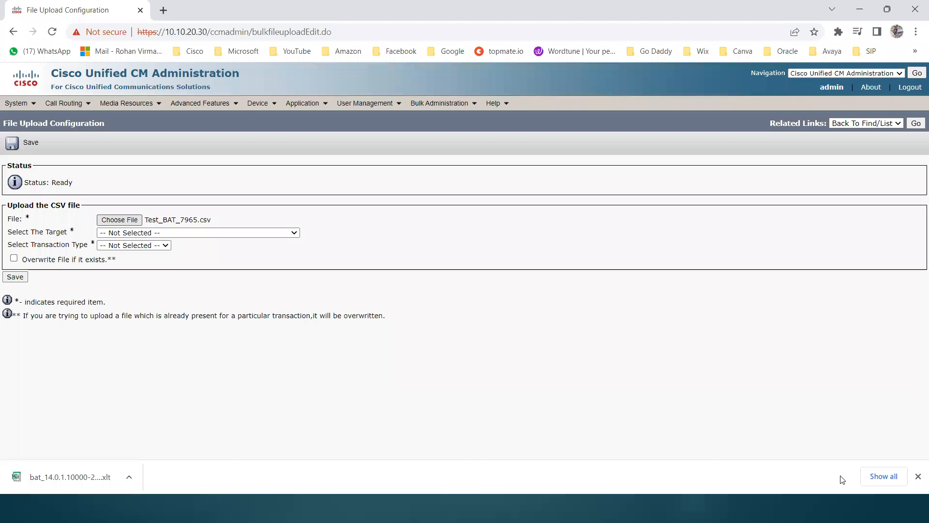
# Set the target to Phones and the transaction type to Insert Phones - Specific Details, and upload the CSV file.
pyautogui.click(294, 234)
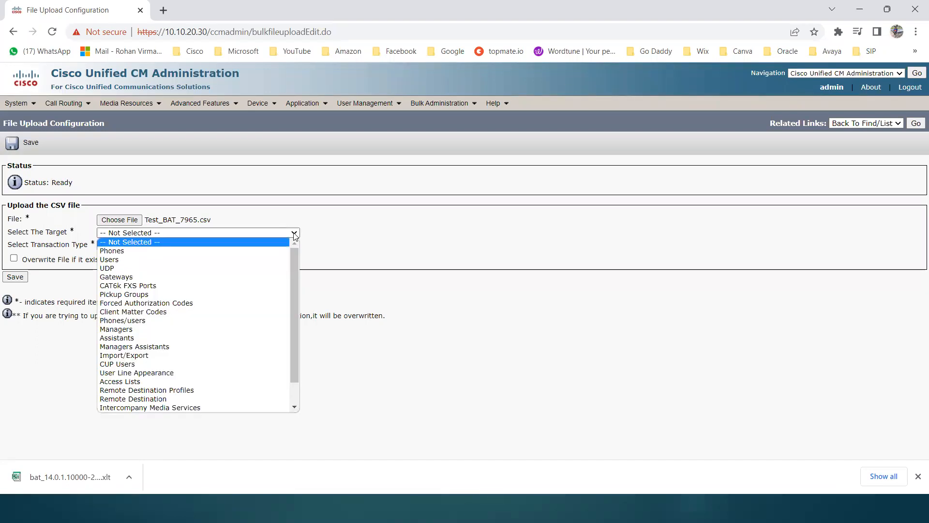
pyautogui.click(130, 251)
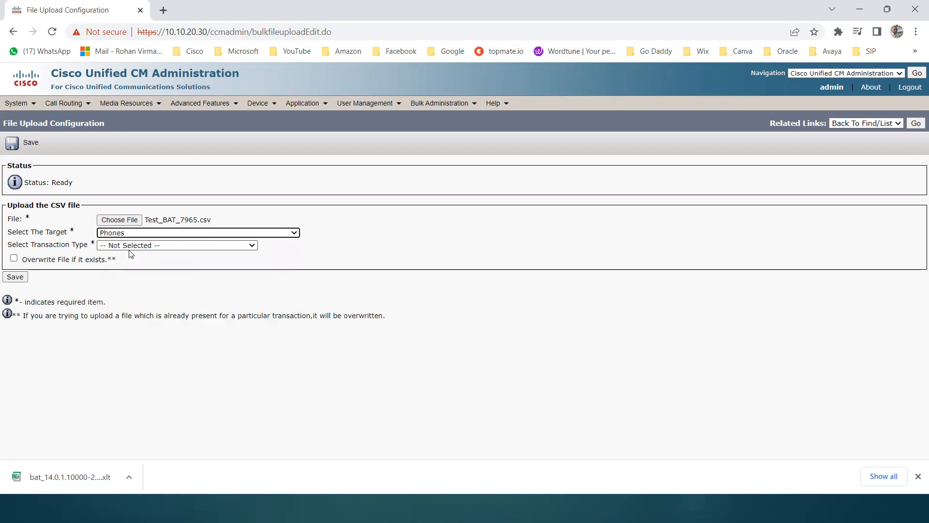
pyautogui.click(155, 244)
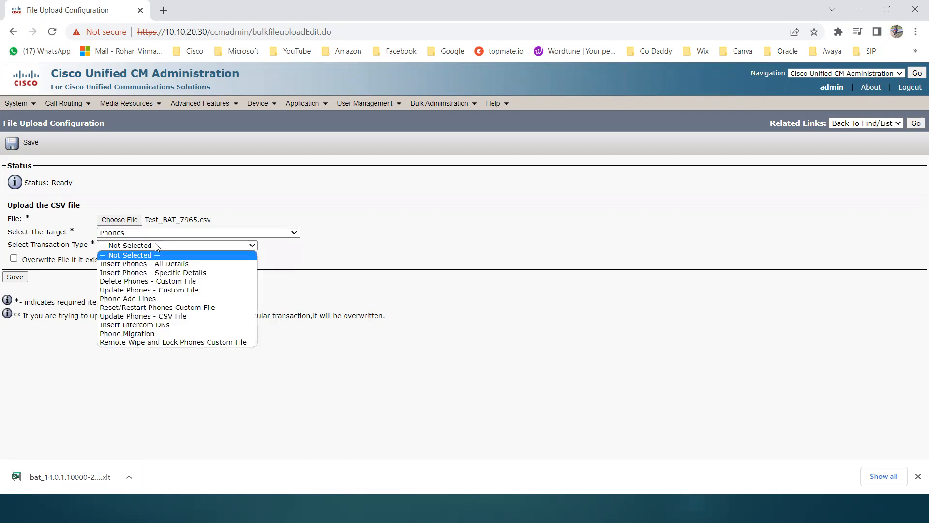
pyautogui.click(150, 272)
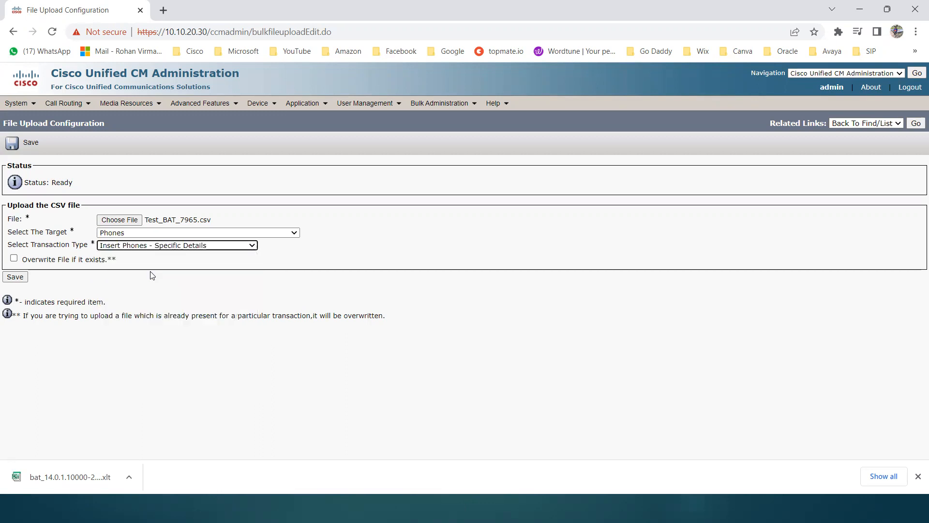
pyautogui.click(17, 279)
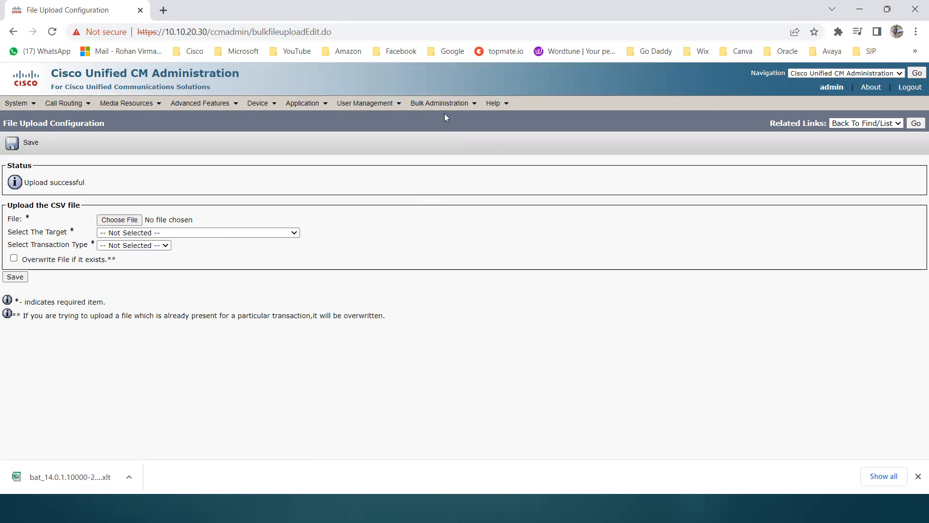
# Open the bulk Insert Phones configuration and select Test_BAT_7965.csv as the file for Insert Phones Specific Details.
pyautogui.moveTo(443, 104)
pyautogui.moveTo(476, 135)
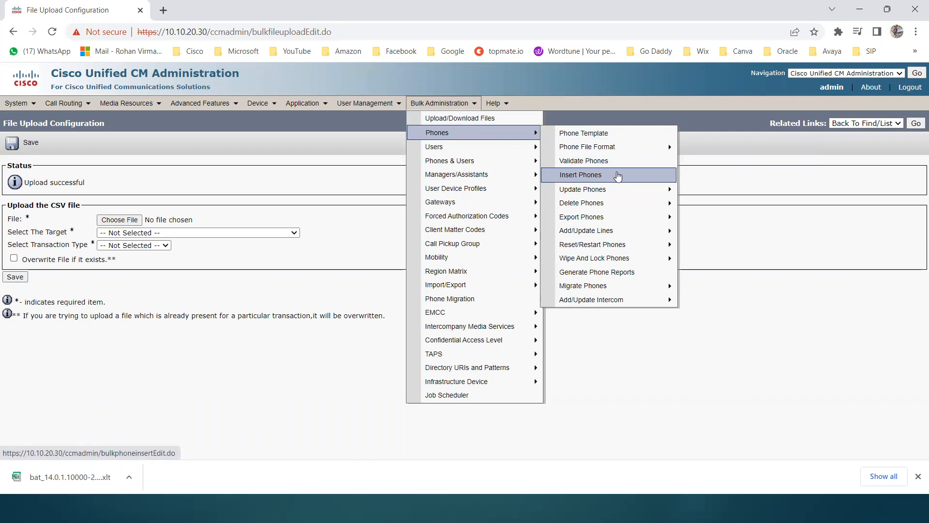
pyautogui.click(590, 178)
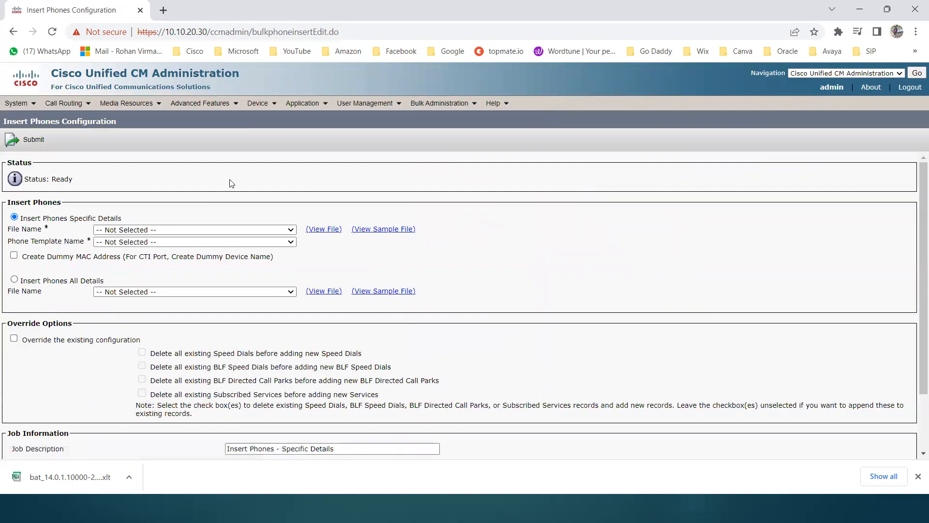
pyautogui.click(163, 230)
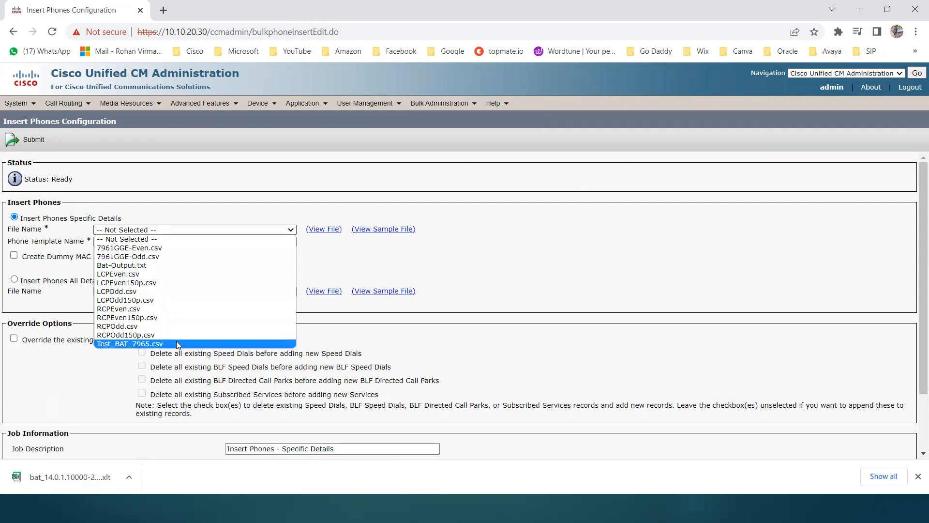
pyautogui.click(166, 345)
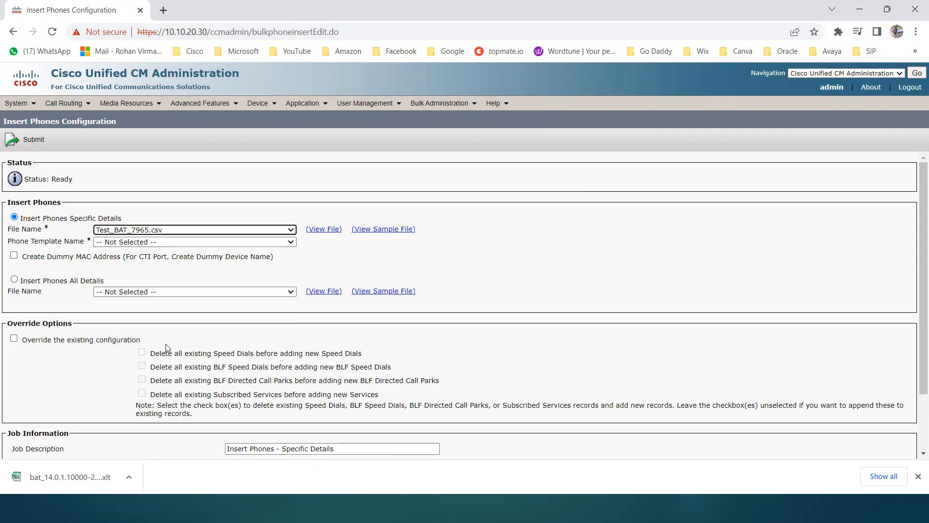
# View the contents of the selected Test_BAT_7965.csv file, check the Test 1 record, and close the view.
pyautogui.click(332, 231)
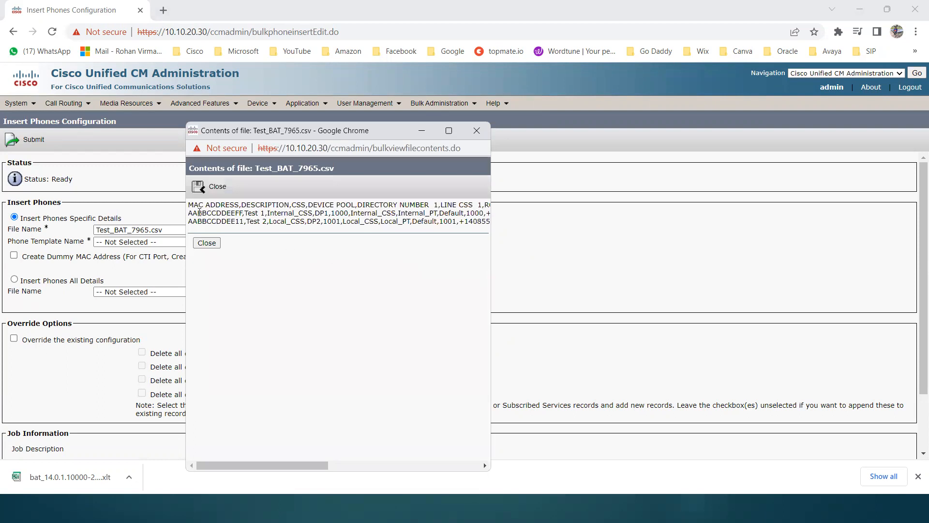
pyautogui.moveTo(208, 213); pyautogui.dragTo(373, 215)
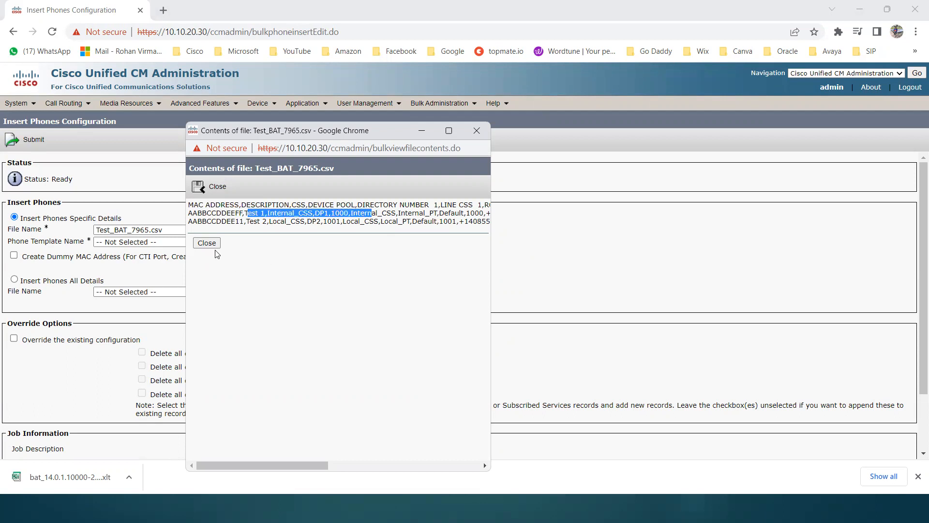
pyautogui.click(207, 243)
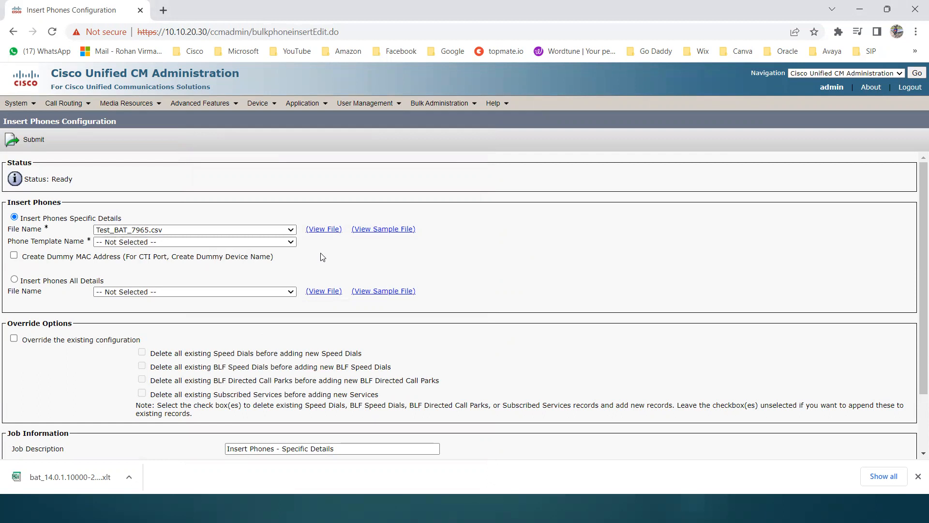
# Select Test_Template_7965 as the phone template, set the job to Run Immediately, and submit the Insert Phones job.
pyautogui.click(287, 240)
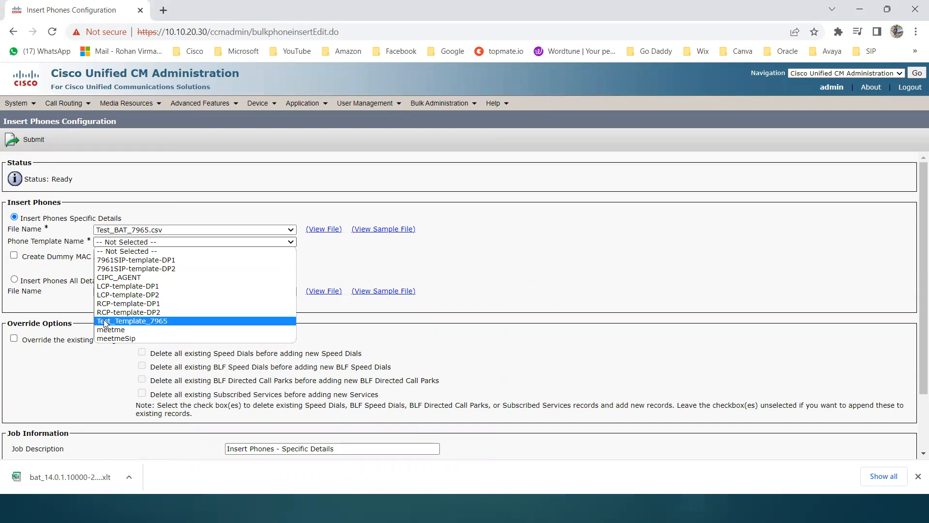
pyautogui.click(186, 321)
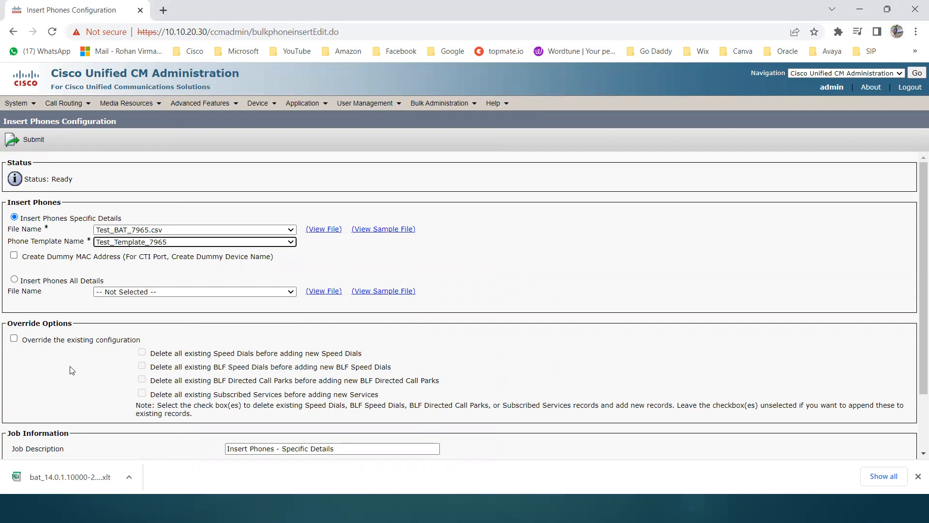
pyautogui.scroll(-3, 71, 371)
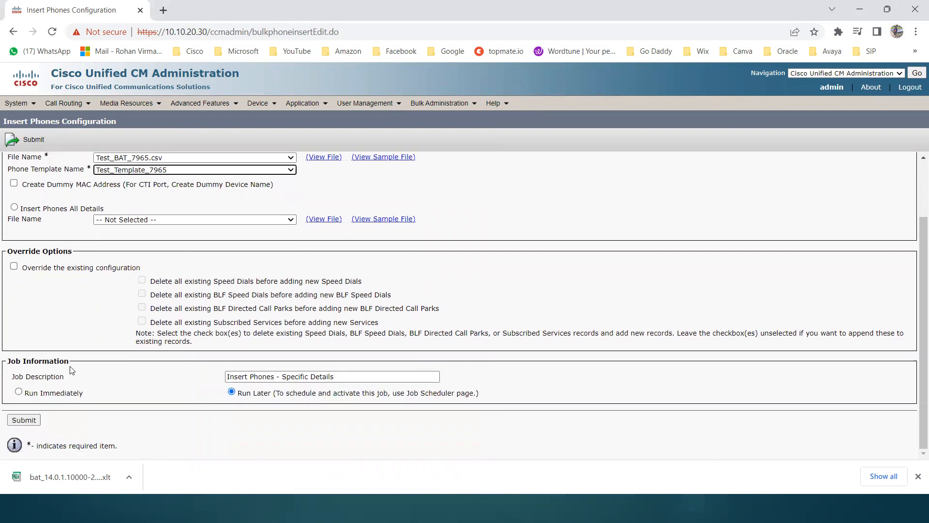
pyautogui.click(20, 391)
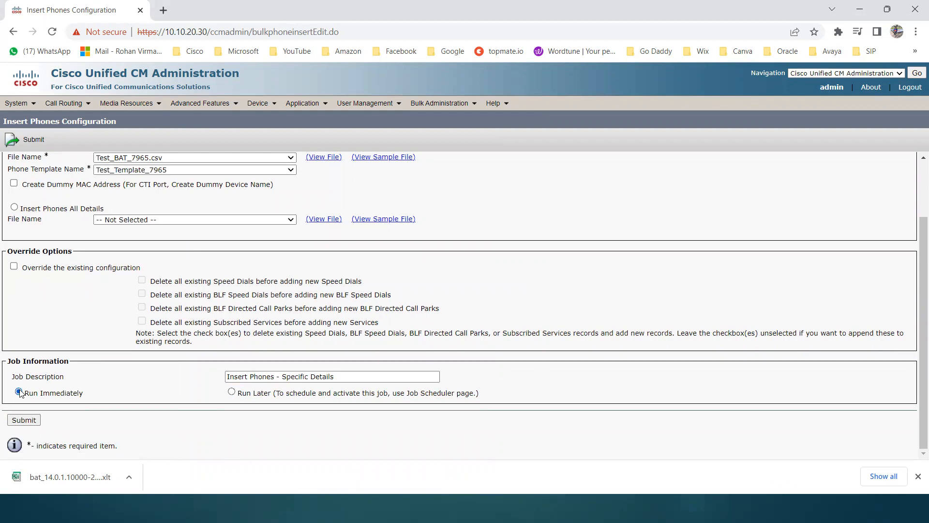
pyautogui.click(25, 420)
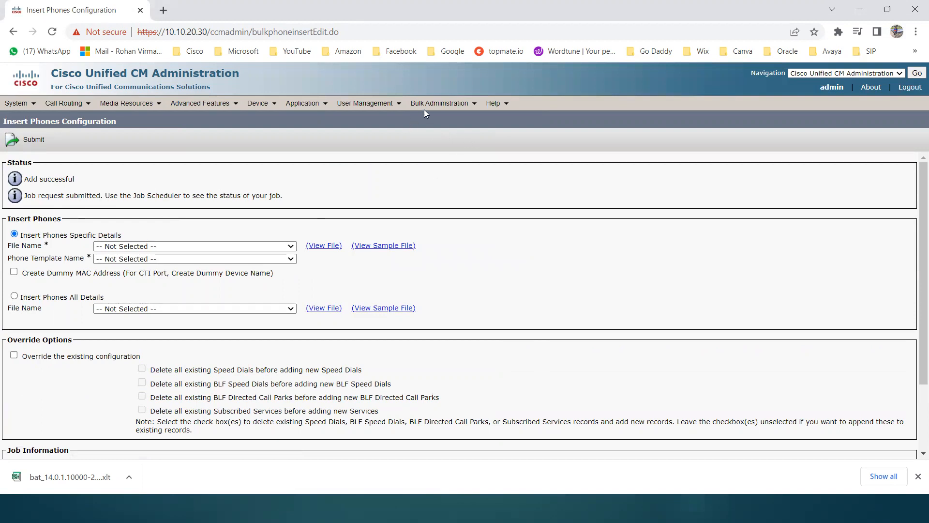
# List all bulk jobs in the Bulk Administration Job Scheduler and look through them for the March 29, 2023 Insert Phones job.
pyautogui.moveTo(441, 104)
pyautogui.moveTo(474, 370)
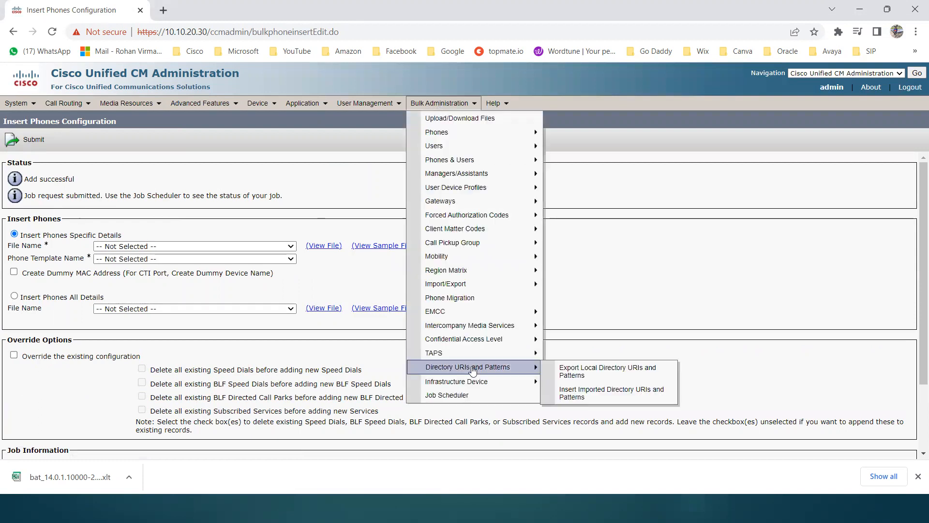
pyautogui.click(474, 398)
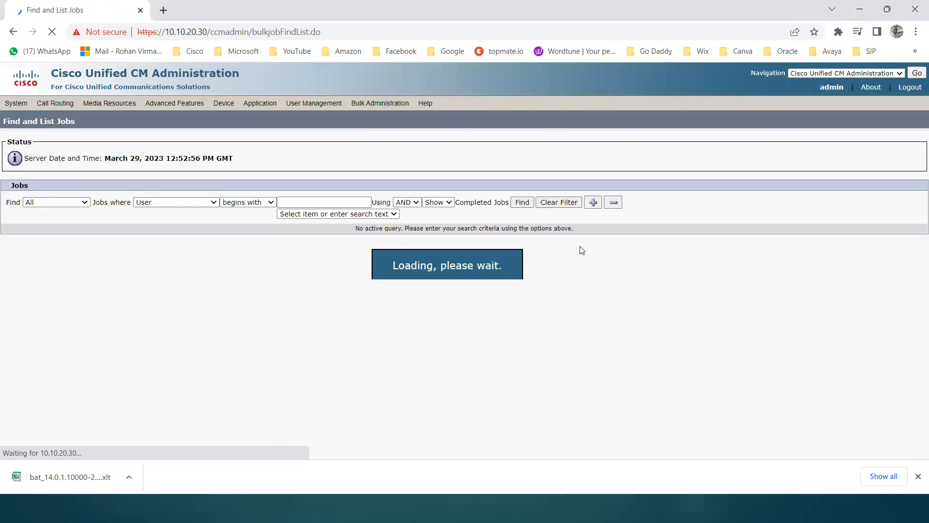
pyautogui.click(533, 203)
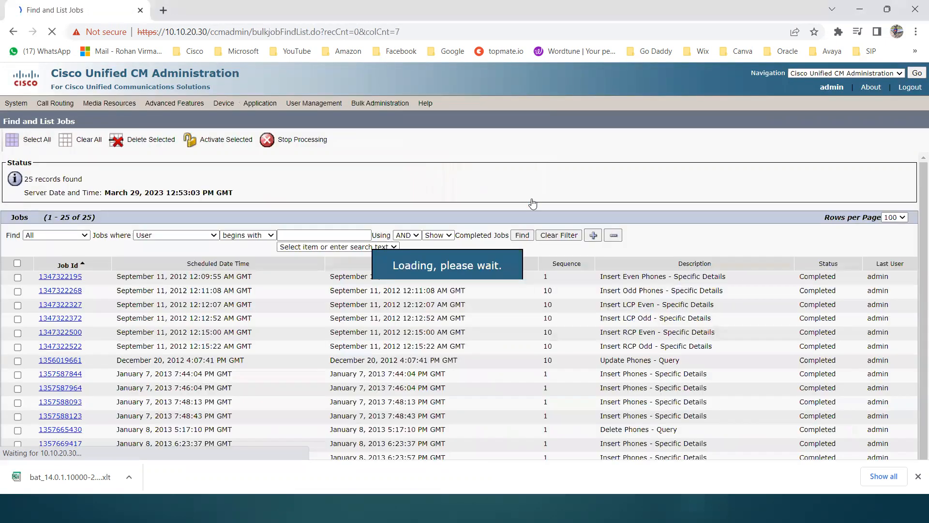
pyautogui.scroll(-4, 448, 341)
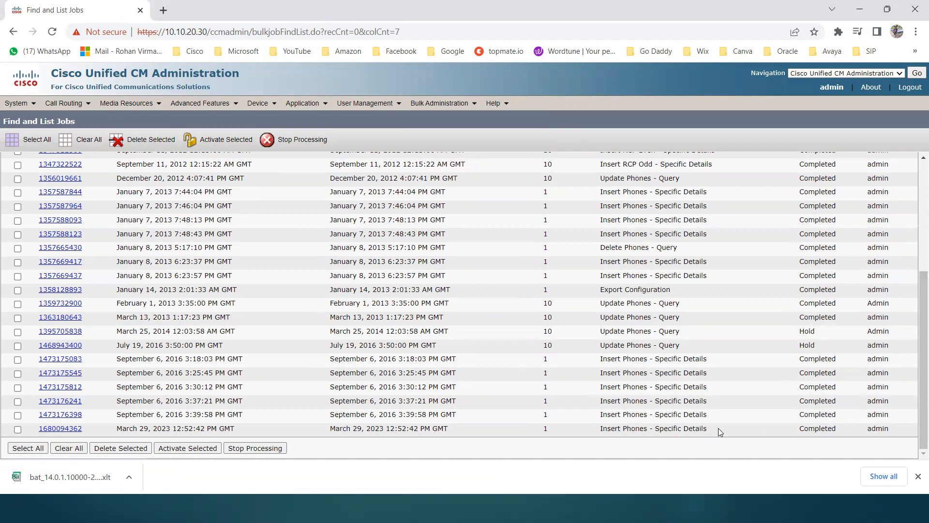
pyautogui.scroll(4, 556, 387)
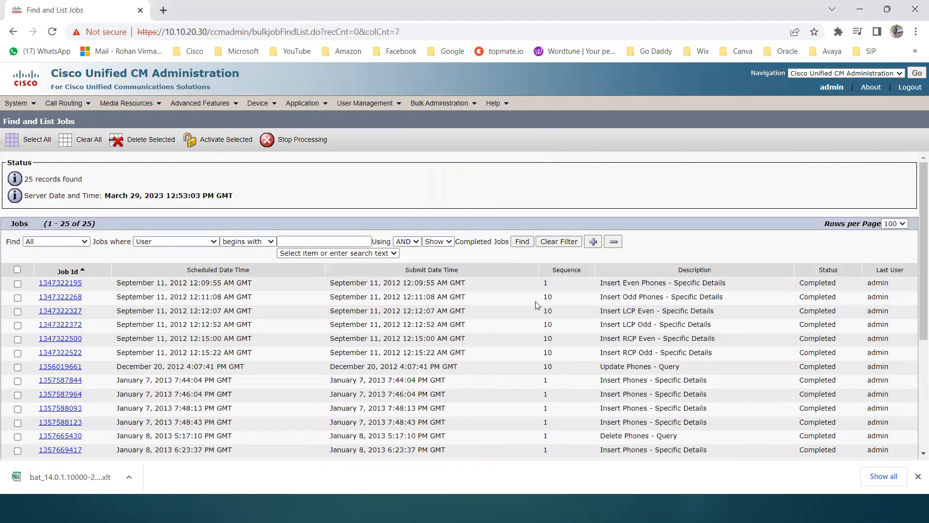
pyautogui.scroll(-4, 574, 352)
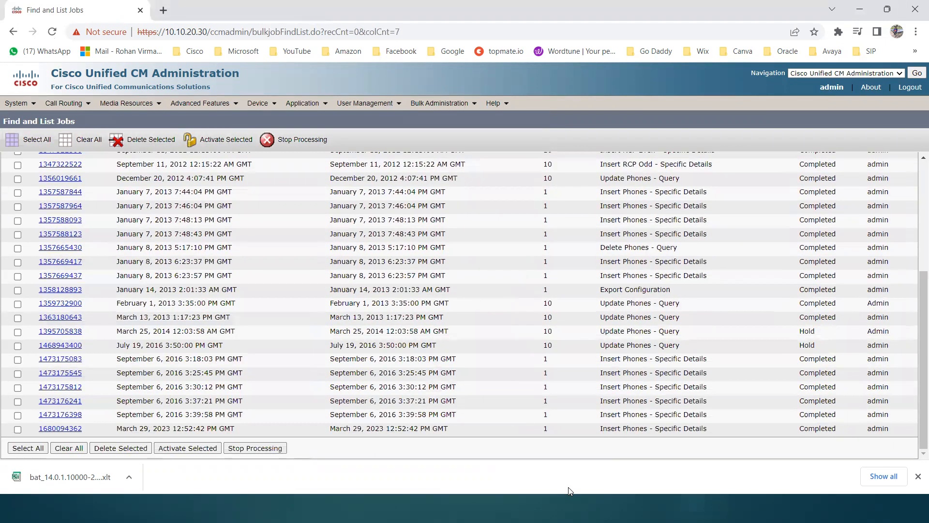
pyautogui.scroll(4, 578, 361)
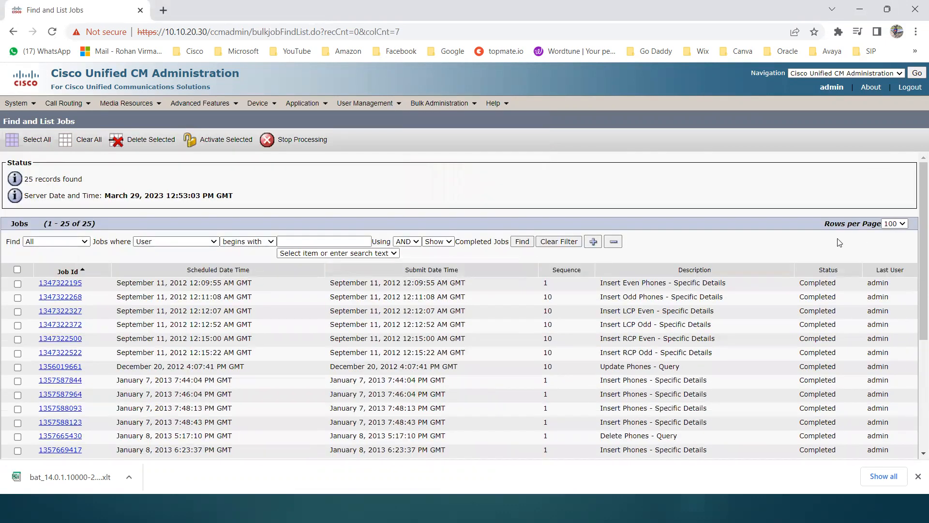
pyautogui.scroll(-4, 558, 356)
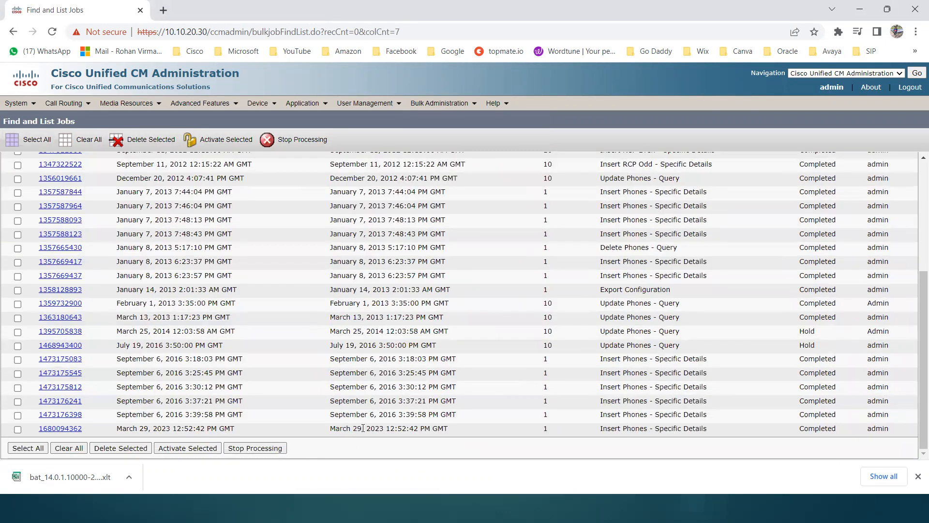
# Open the March 29, 2023 Insert Phones job, check its result status and log file for errors, and close the log.
pyautogui.moveTo(383, 428); pyautogui.dragTo(336, 428)
pyautogui.click(66, 429)
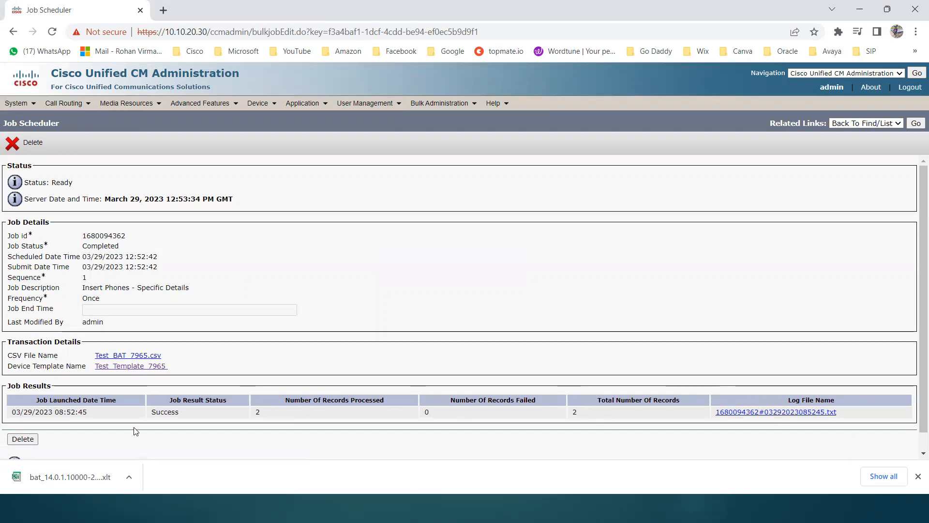
pyautogui.moveTo(183, 418); pyautogui.dragTo(155, 413)
pyautogui.click(747, 413)
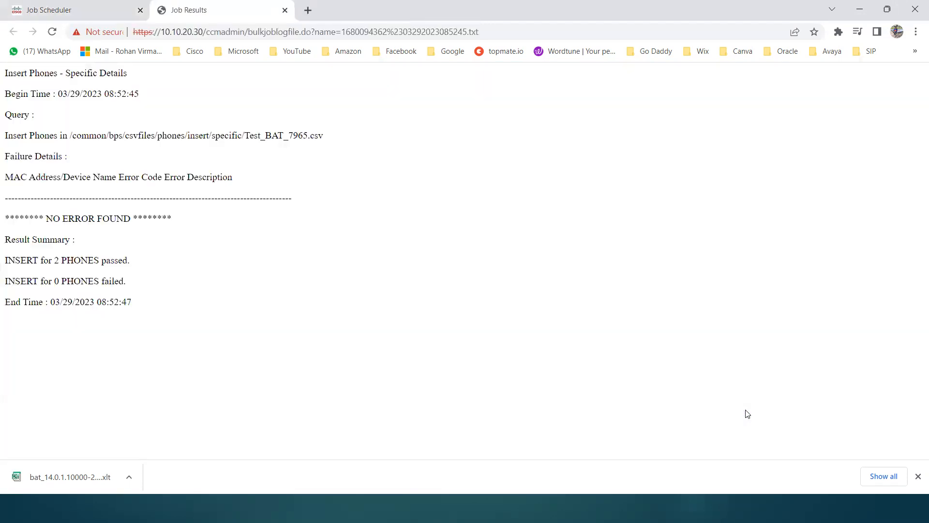
pyautogui.moveTo(47, 219); pyautogui.dragTo(131, 219)
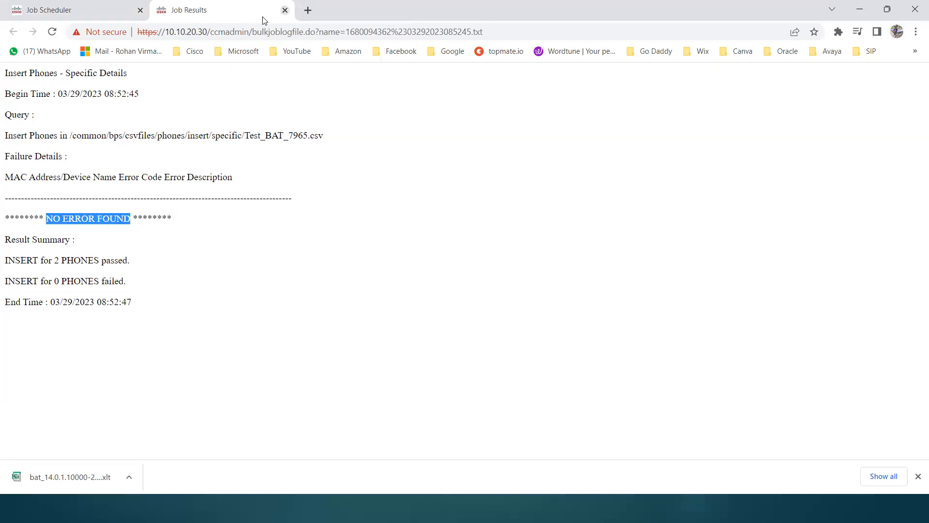
pyautogui.hotkey('ctrl', 'w')
pyautogui.click(378, 273)
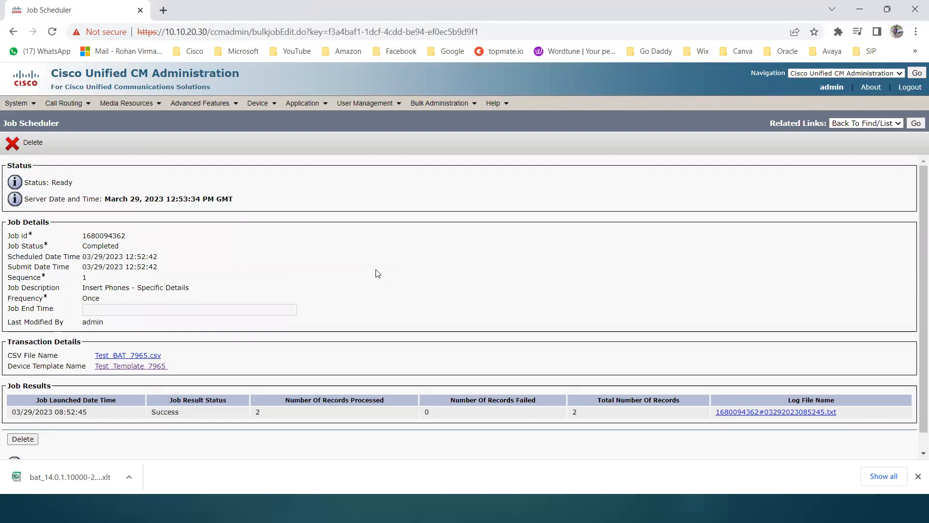
# Open the device Phone list and find all phones without a filter.
pyautogui.moveTo(266, 111)
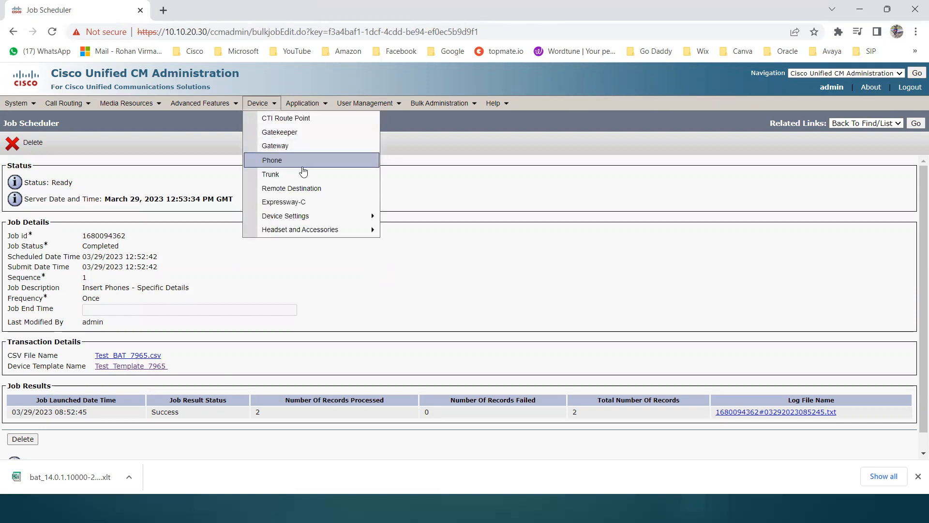
pyautogui.click(334, 160)
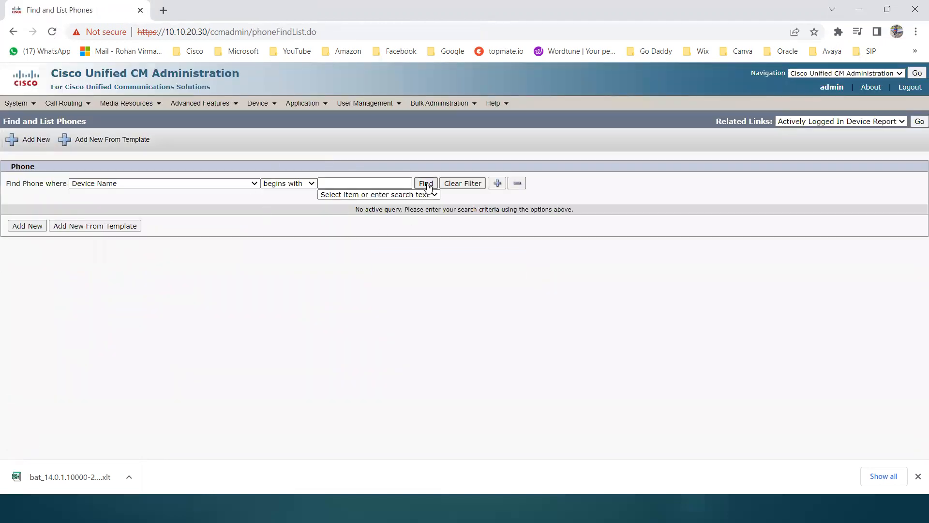
pyautogui.click(426, 183)
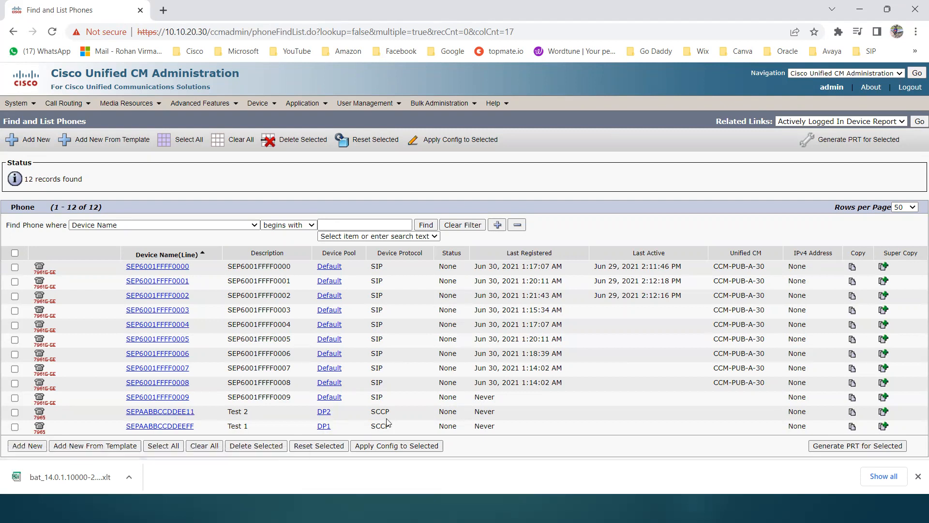
# Open the imported Test 1 phone and review its device pool, calling search space, button template and extension mobility settings.
pyautogui.click(162, 427)
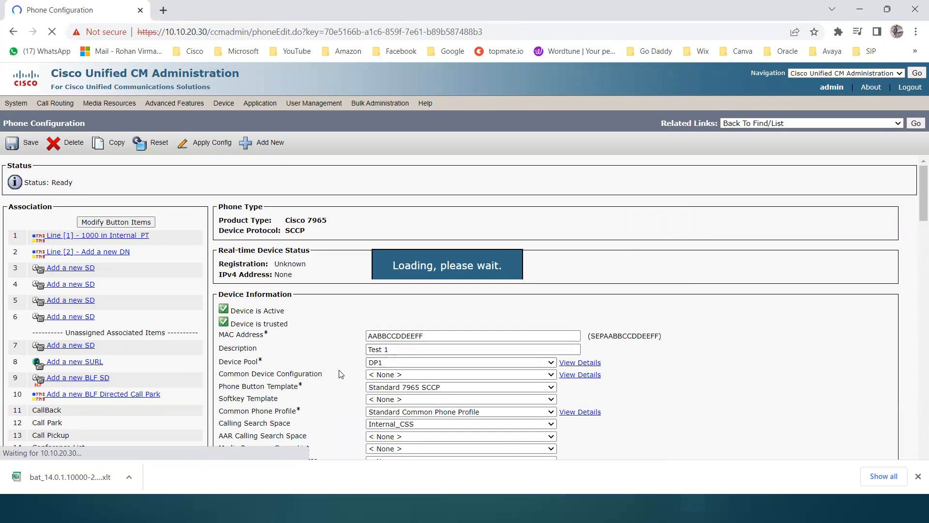
pyautogui.scroll(-2, 637, 314)
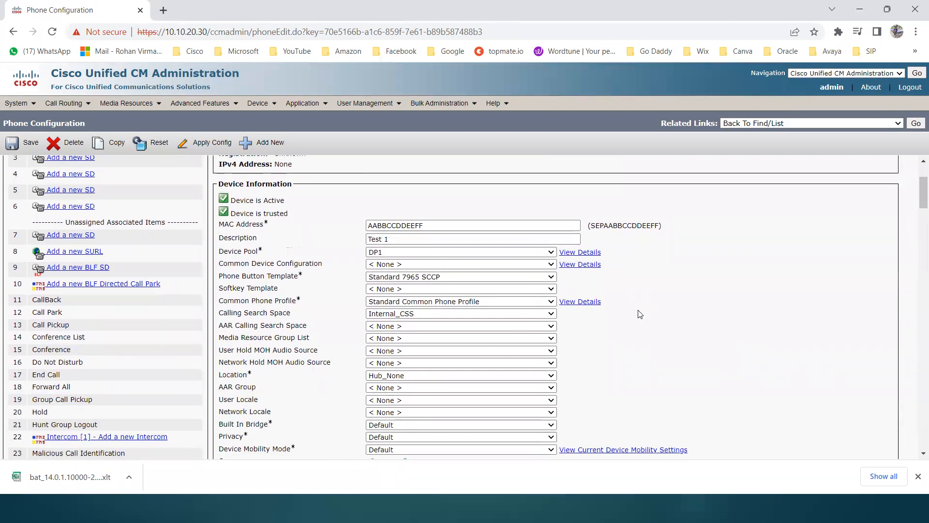
pyautogui.scroll(-4, 640, 314)
pyautogui.scroll(-3, 640, 314)
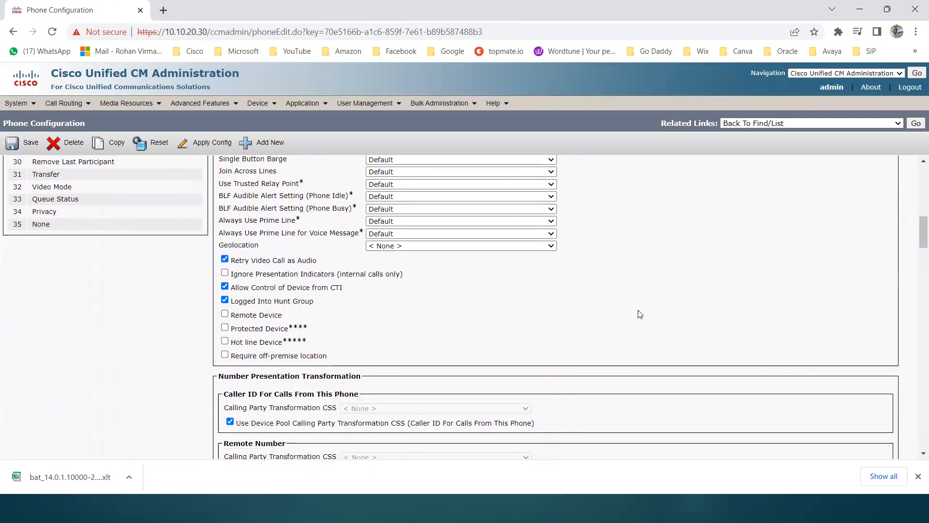
pyautogui.scroll(3, 641, 315)
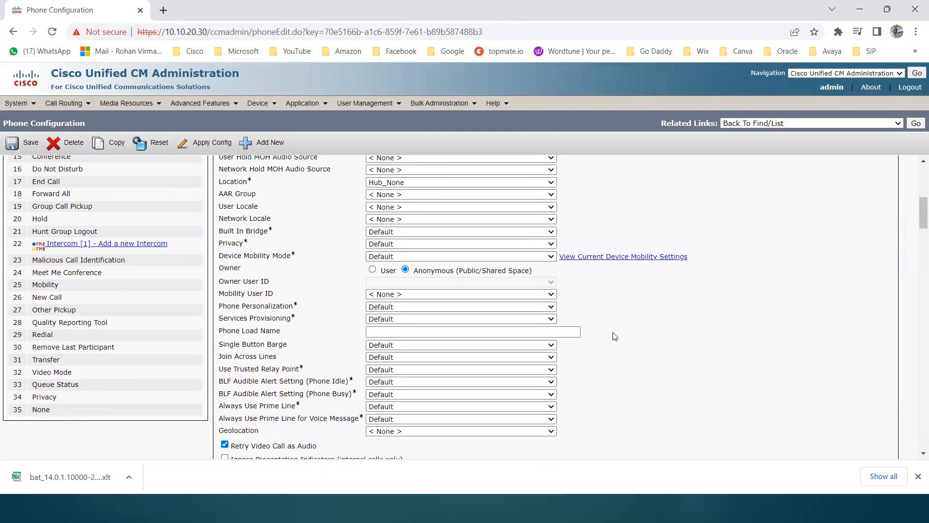
pyautogui.scroll(-5, 582, 429)
pyautogui.scroll(-9, 582, 430)
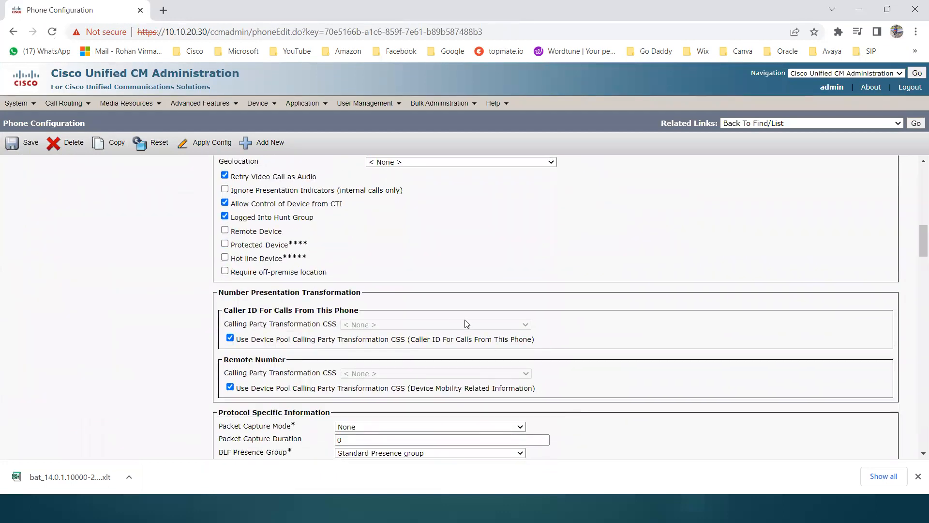
pyautogui.scroll(-9, 467, 323)
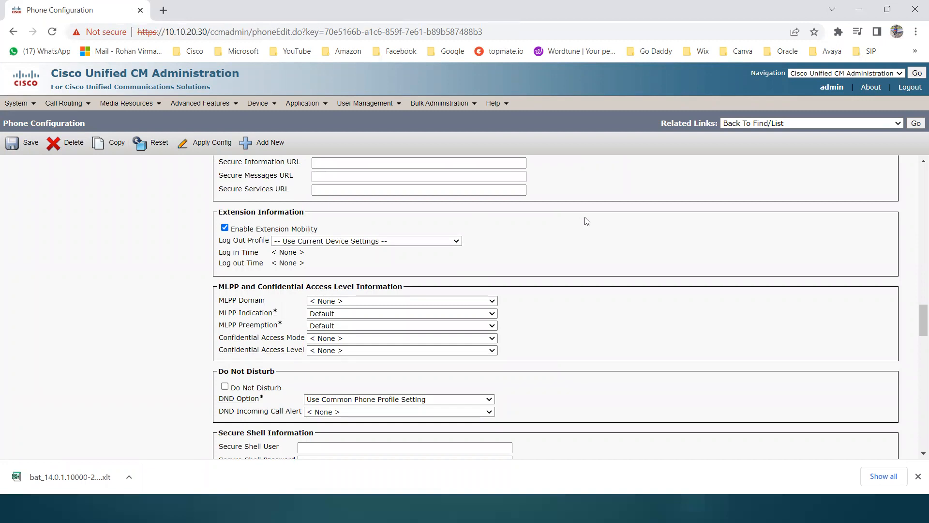
pyautogui.scroll(20, 587, 222)
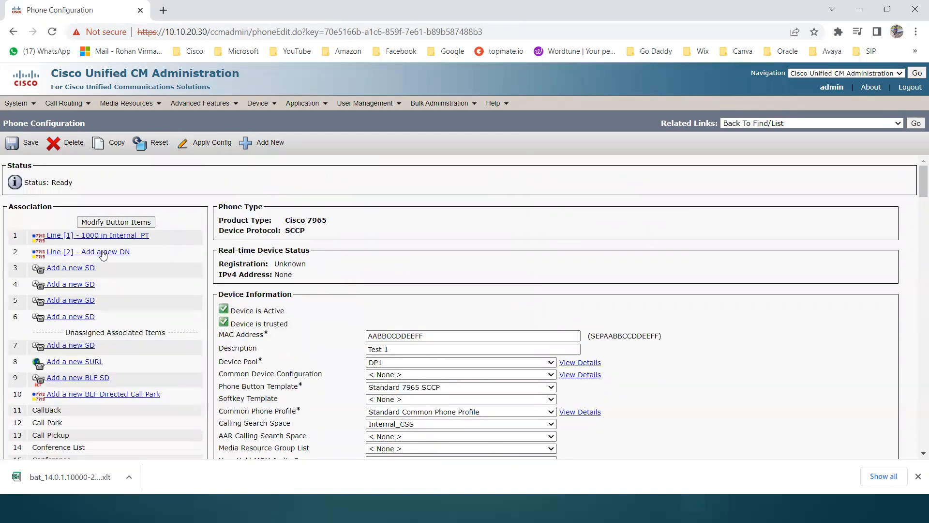
# Open Line 1 of the Test 1 phone and review its partition, calling search space, forwarding, line text label and external mask settings.
pyautogui.click(103, 238)
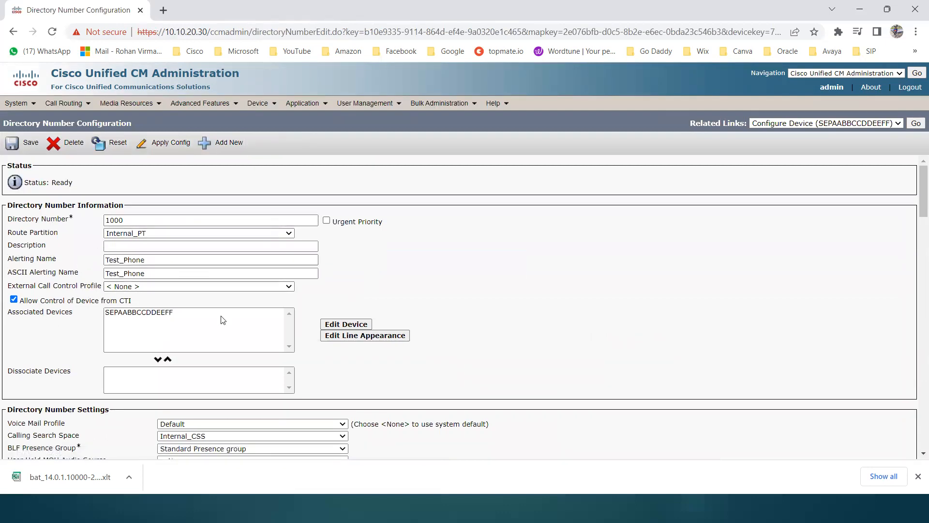
pyautogui.scroll(-1, 223, 319)
pyautogui.scroll(-2, 222, 319)
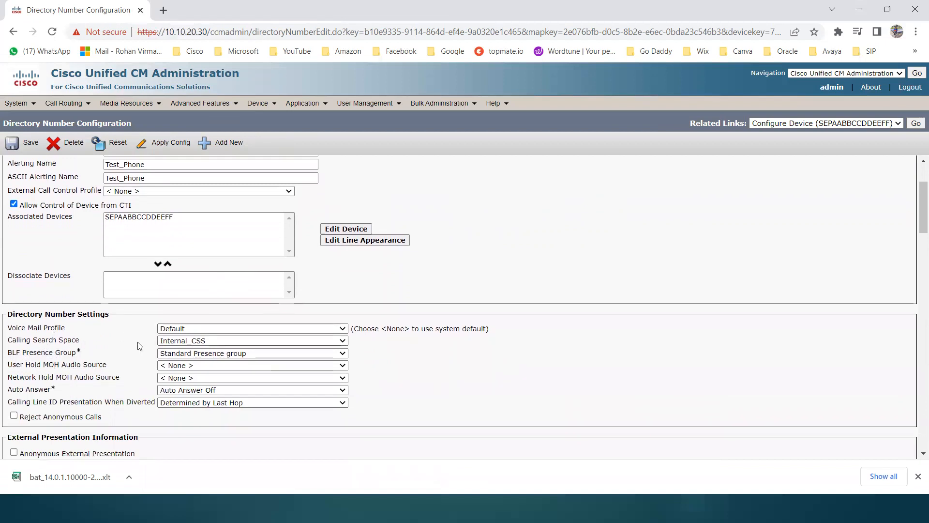
pyautogui.scroll(-4, 215, 344)
pyautogui.scroll(2, 215, 344)
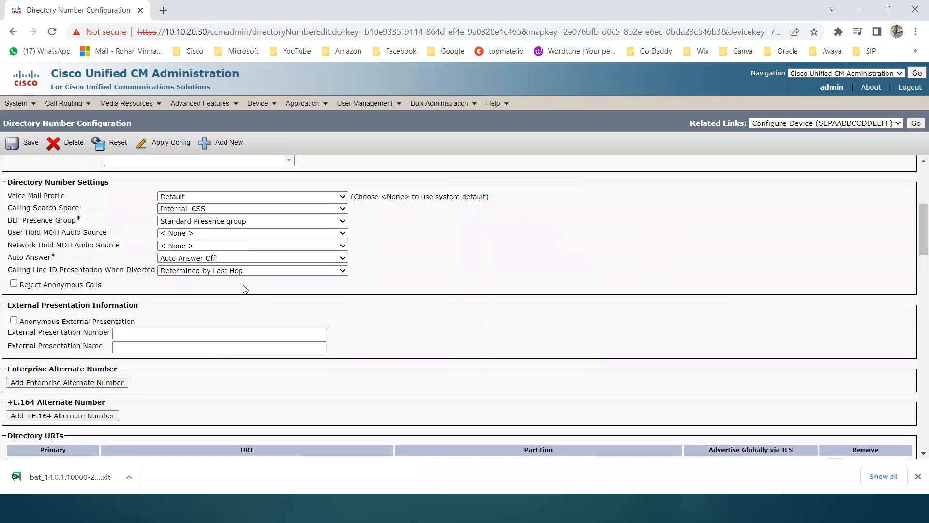
pyautogui.scroll(-10, 244, 289)
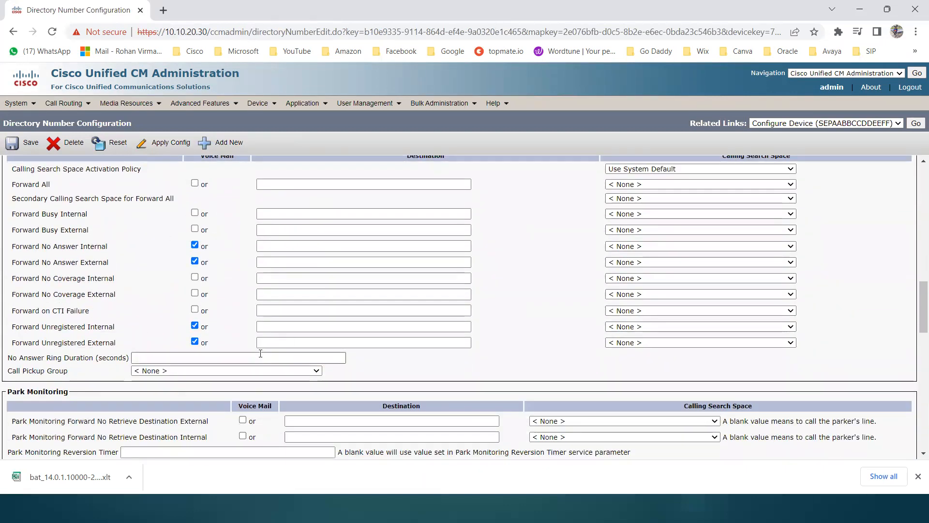
pyautogui.scroll(-3, 261, 354)
pyautogui.scroll(-4, 260, 354)
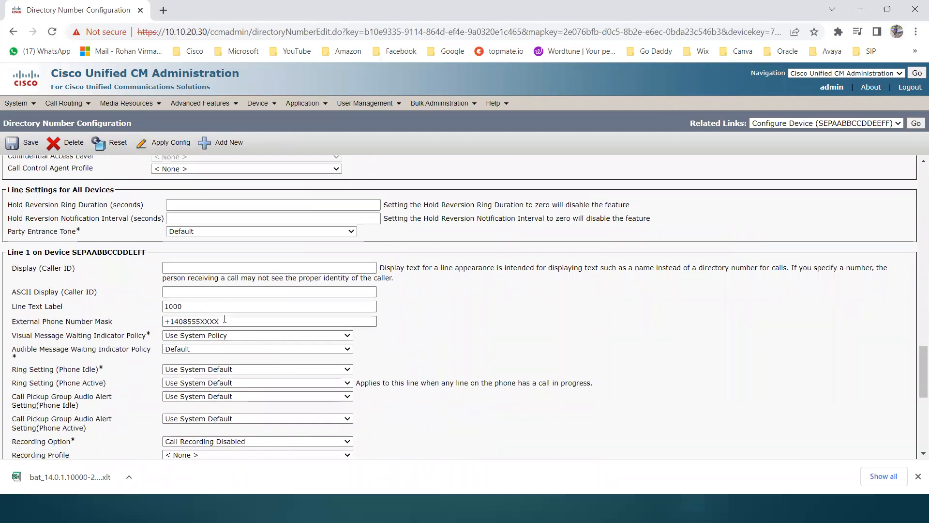
# Review the remaining settings of directory number 1000 and go back to the configuration of its associated phone.
pyautogui.scroll(-4, 232, 321)
pyautogui.scroll(-2, 232, 322)
pyautogui.scroll(20, 232, 321)
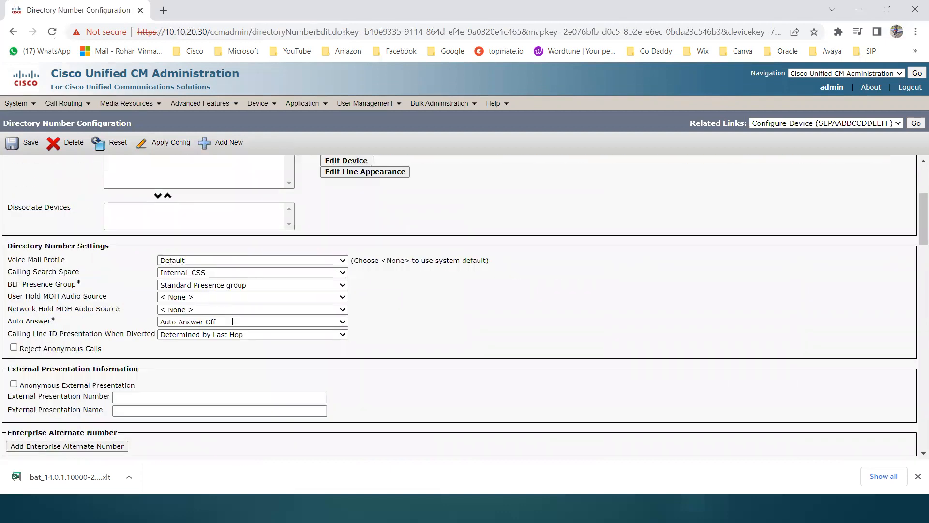
pyautogui.scroll(3, 232, 321)
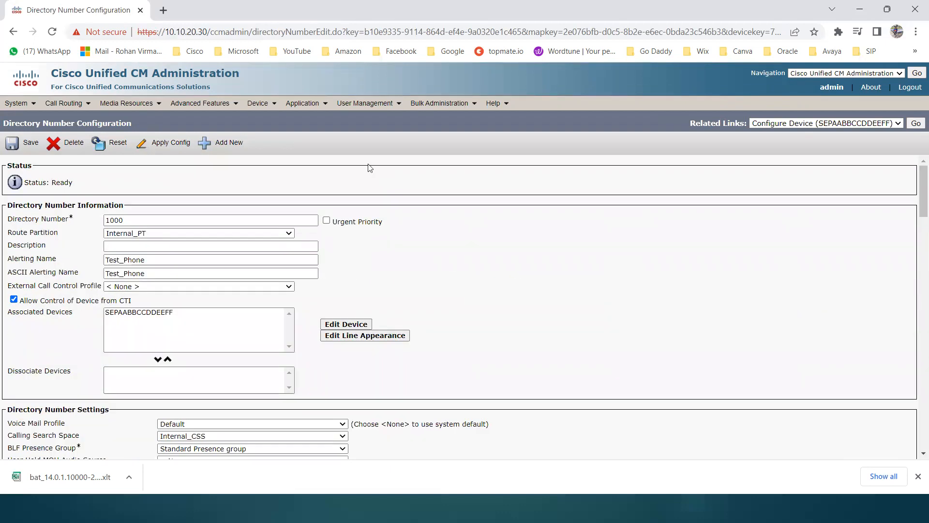
pyautogui.click(914, 125)
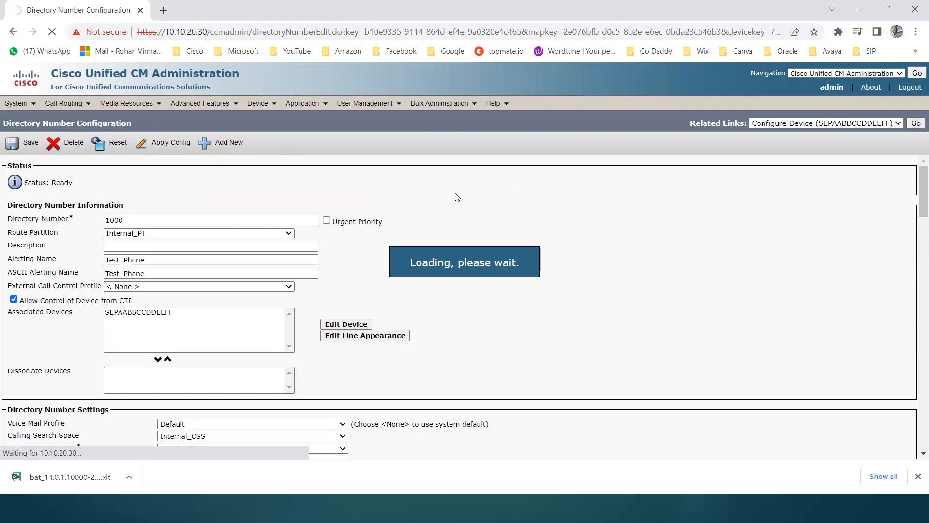
pyautogui.moveTo(441, 103)
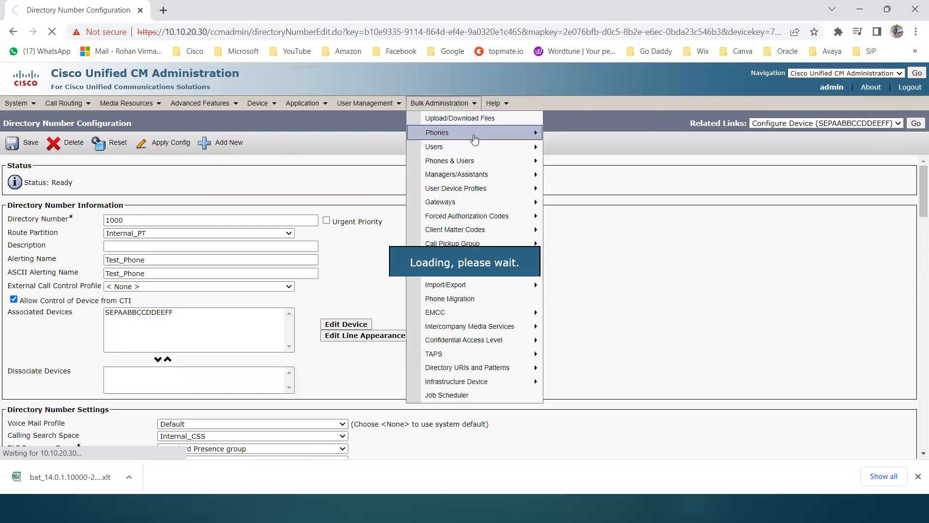
pyautogui.moveTo(468, 146)
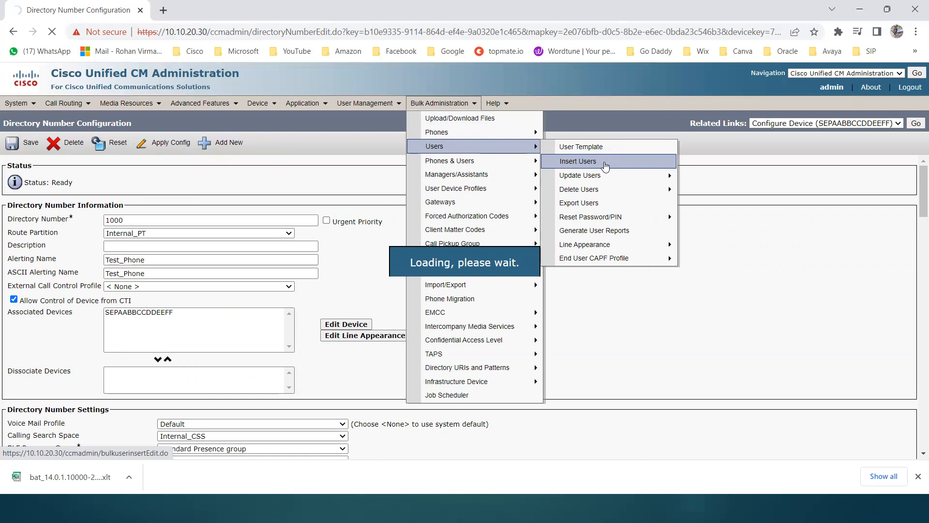
pyautogui.moveTo(479, 164)
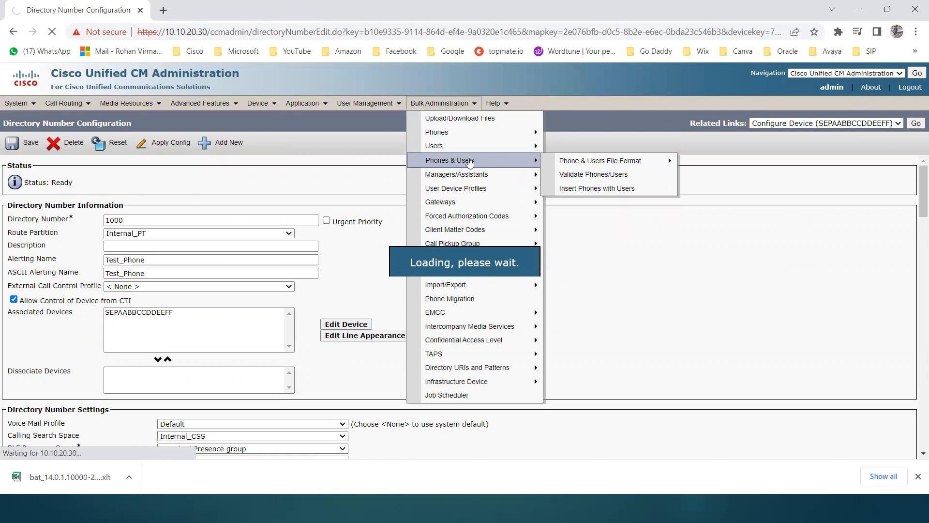